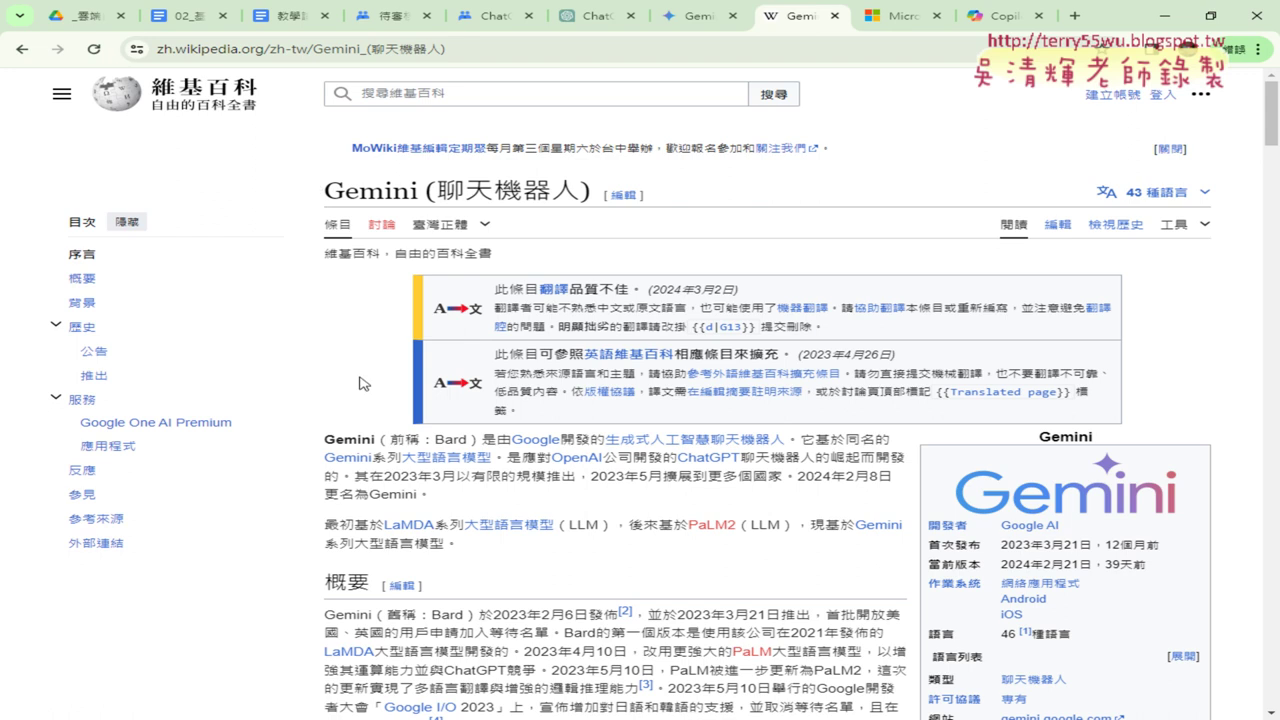
Highlight 'Bard' as Gemini's former name, then its first release and current version (2024年2月21日) dates
scroll(364, 384, "down", 2)
left_click_drag(433, 204, 466, 205)
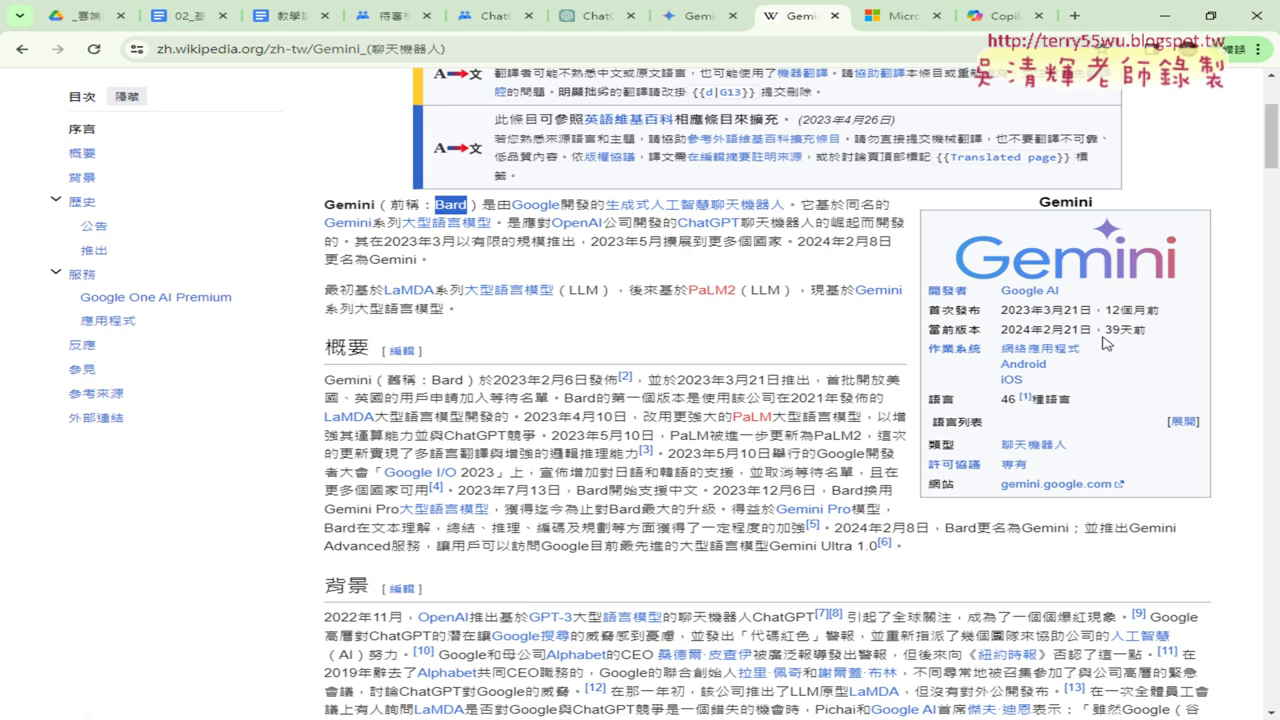
left_click_drag(1000, 311, 1097, 309)
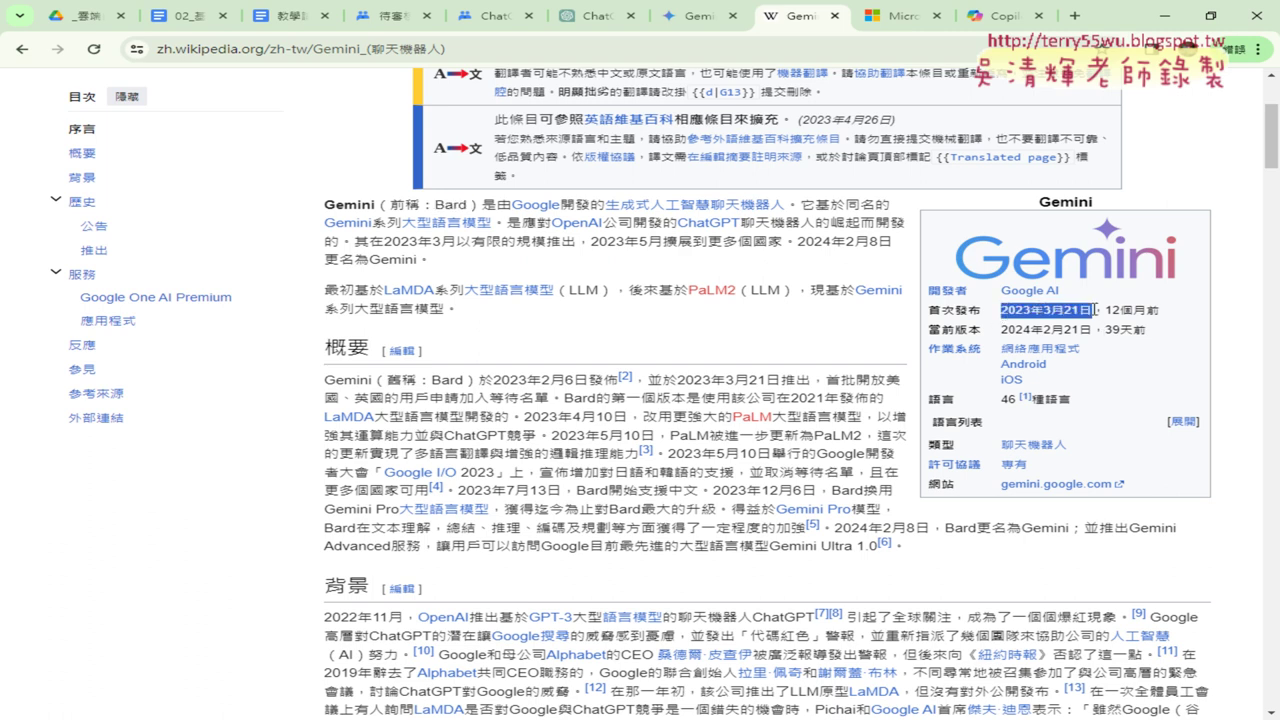
left_click(1097, 309)
left_click_drag(1000, 330, 1153, 338)
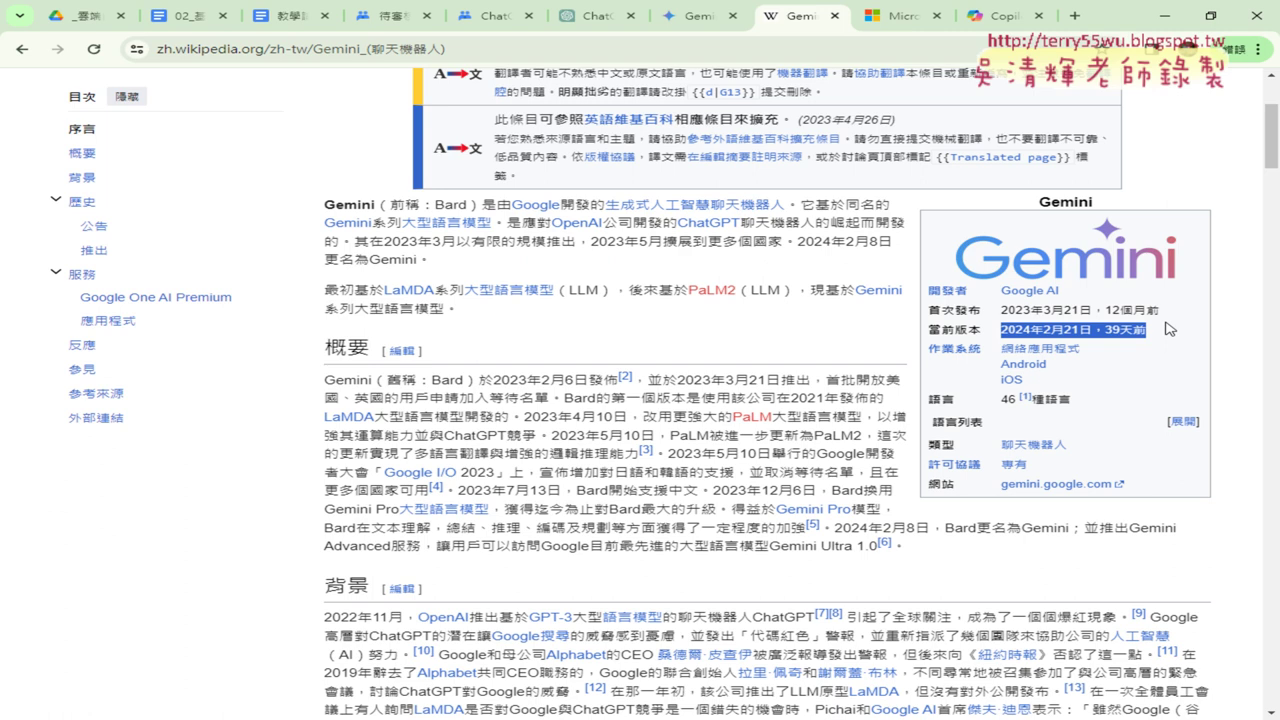
Scroll through the Gemini article's history section, then close the Wikipedia Gemini tab
scroll(1100, 332, "down", 3)
scroll(1055, 335, "down", 1)
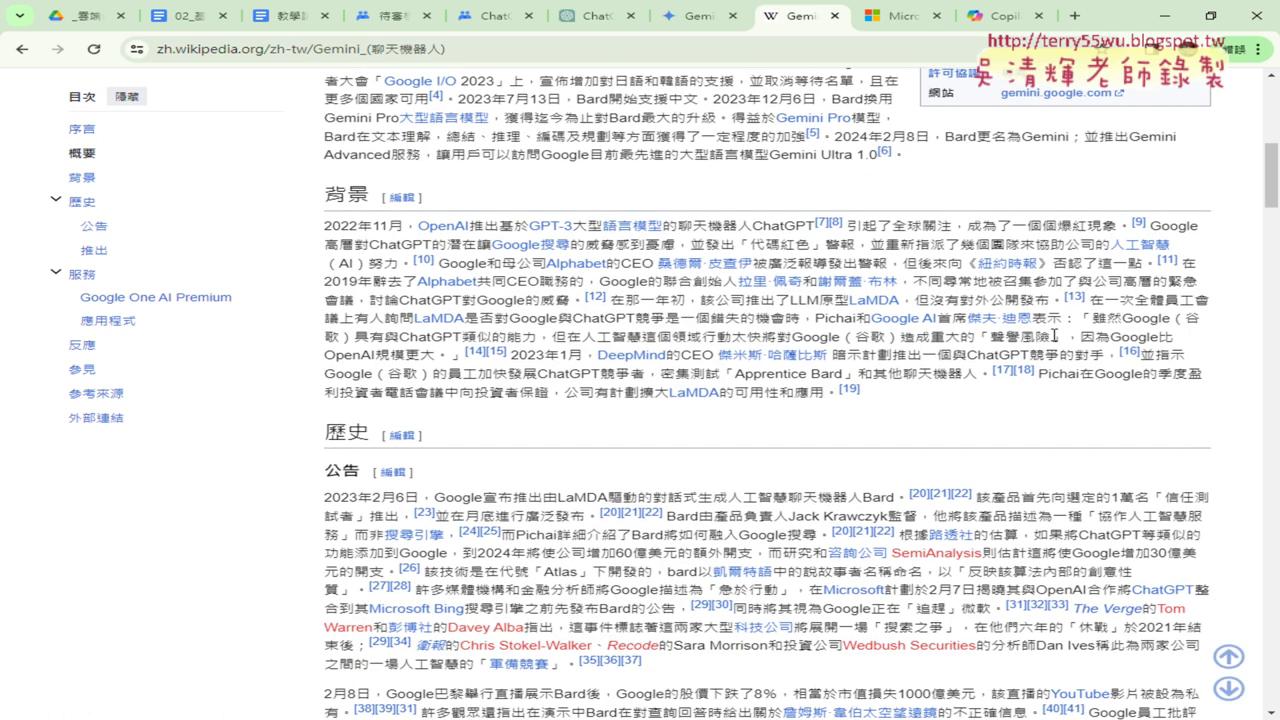
scroll(1055, 335, "down", 2)
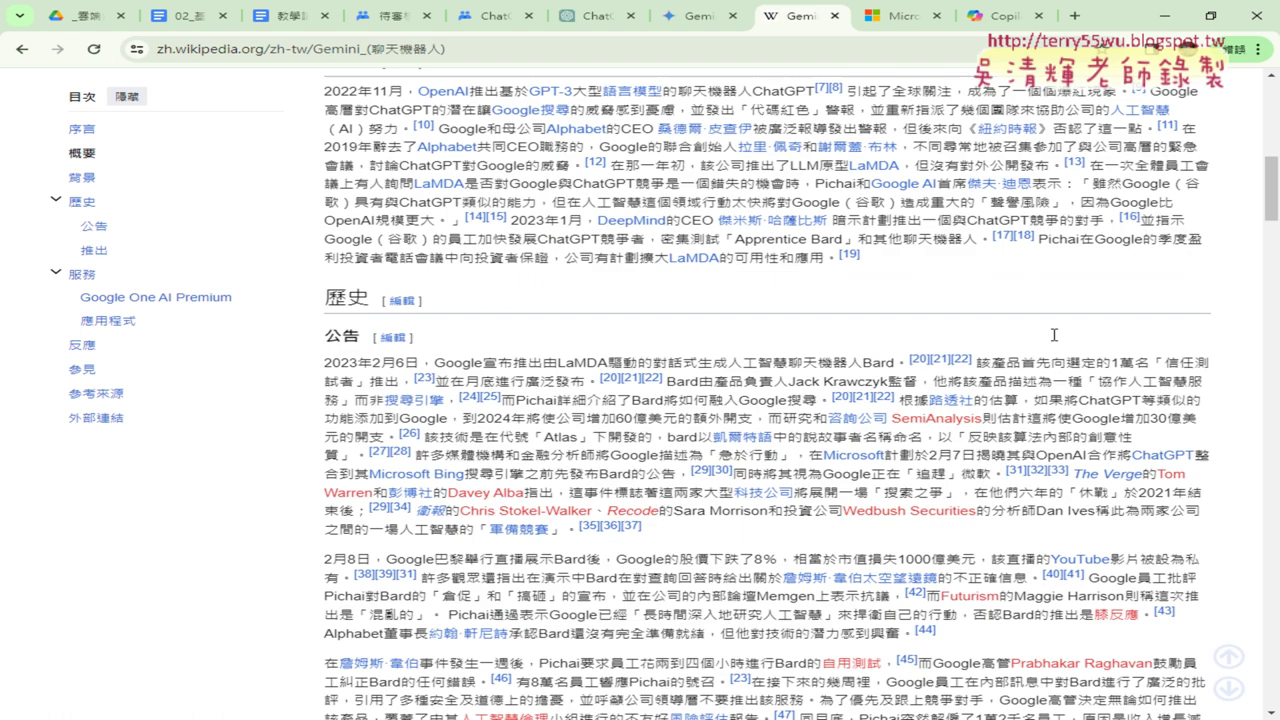
scroll(1054, 335, "down", 1)
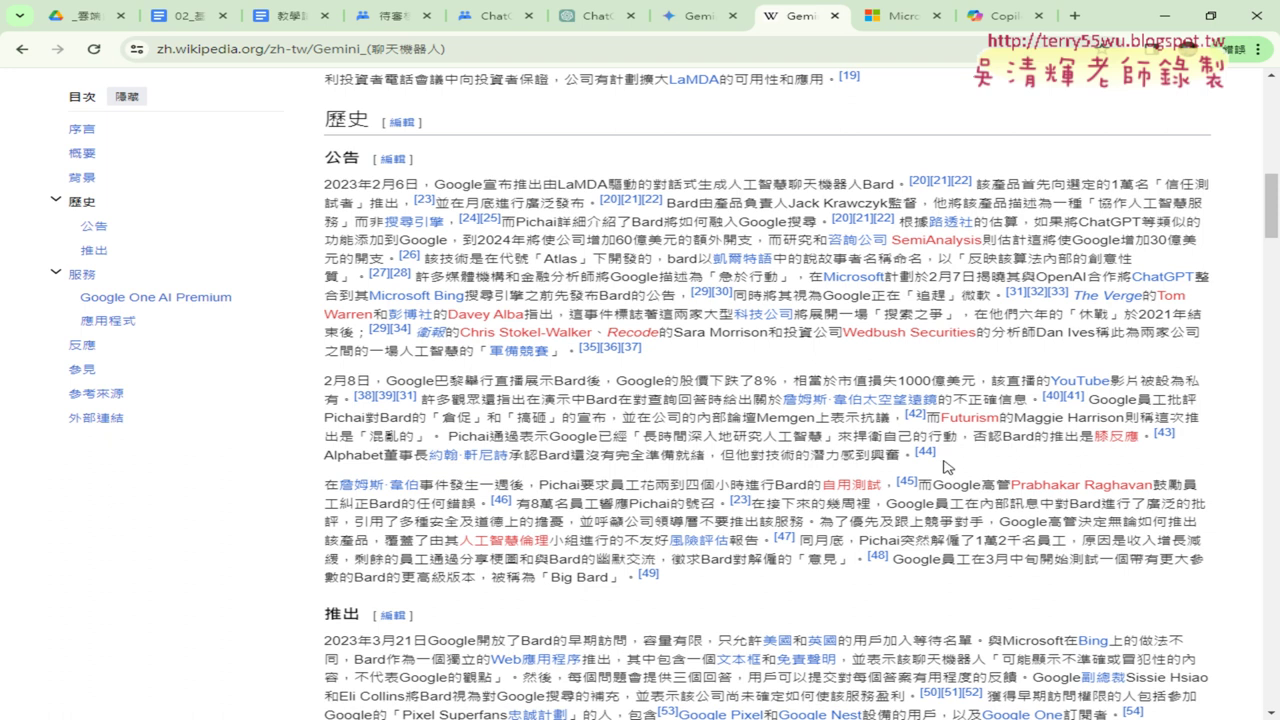
left_click(833, 16)
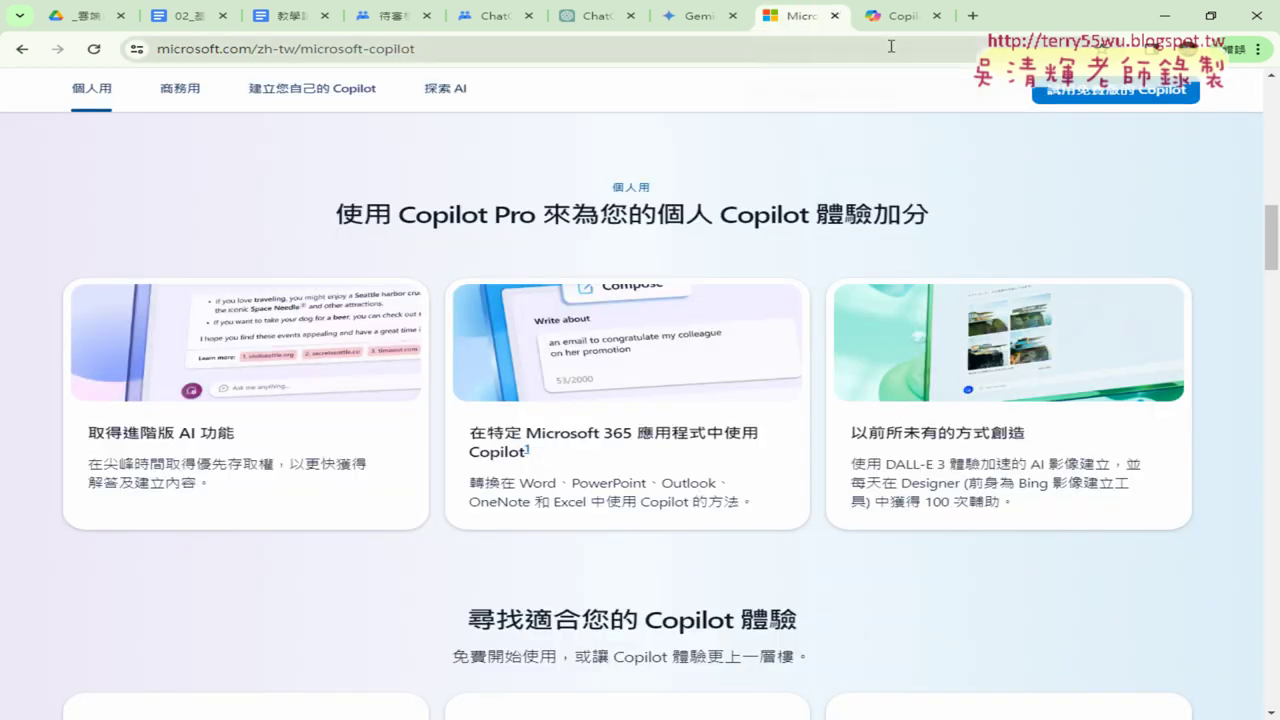
Copy the earlier Python grading prompt from the Copilot chat and move to a new ChatGPT chat
left_click(898, 24)
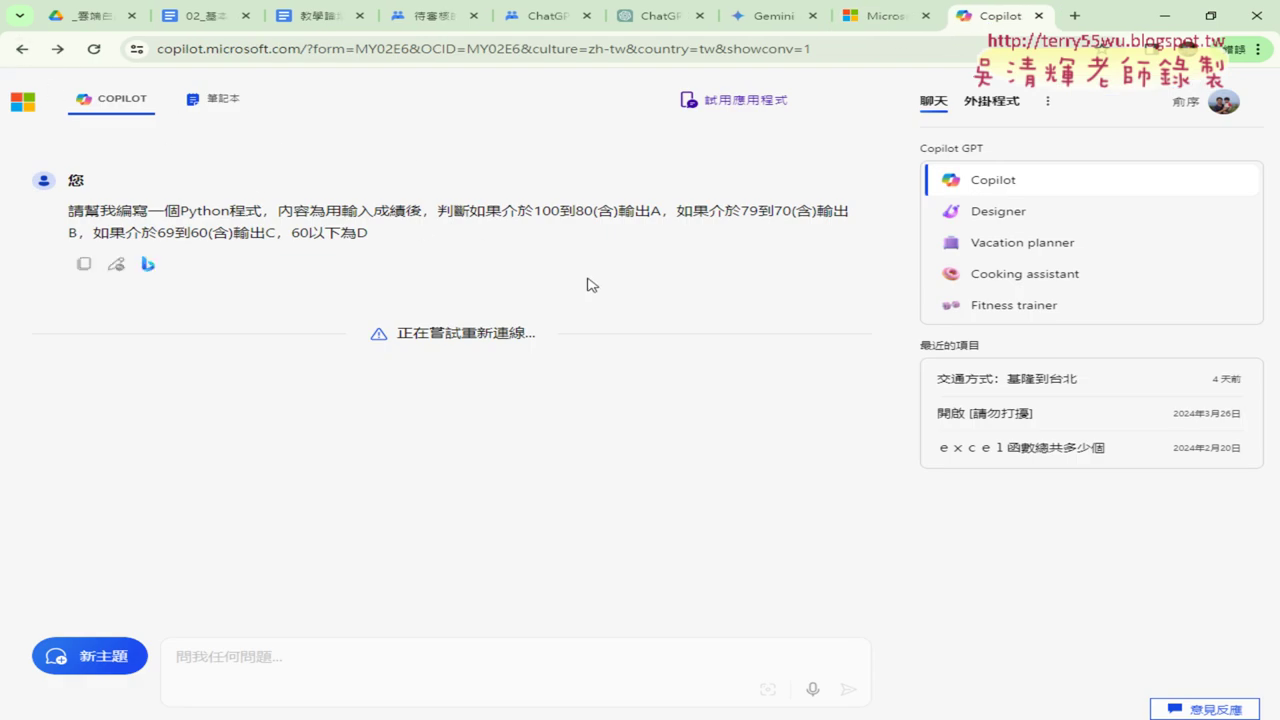
left_click_drag(370, 233, 58, 214)
key("ctrl+c")
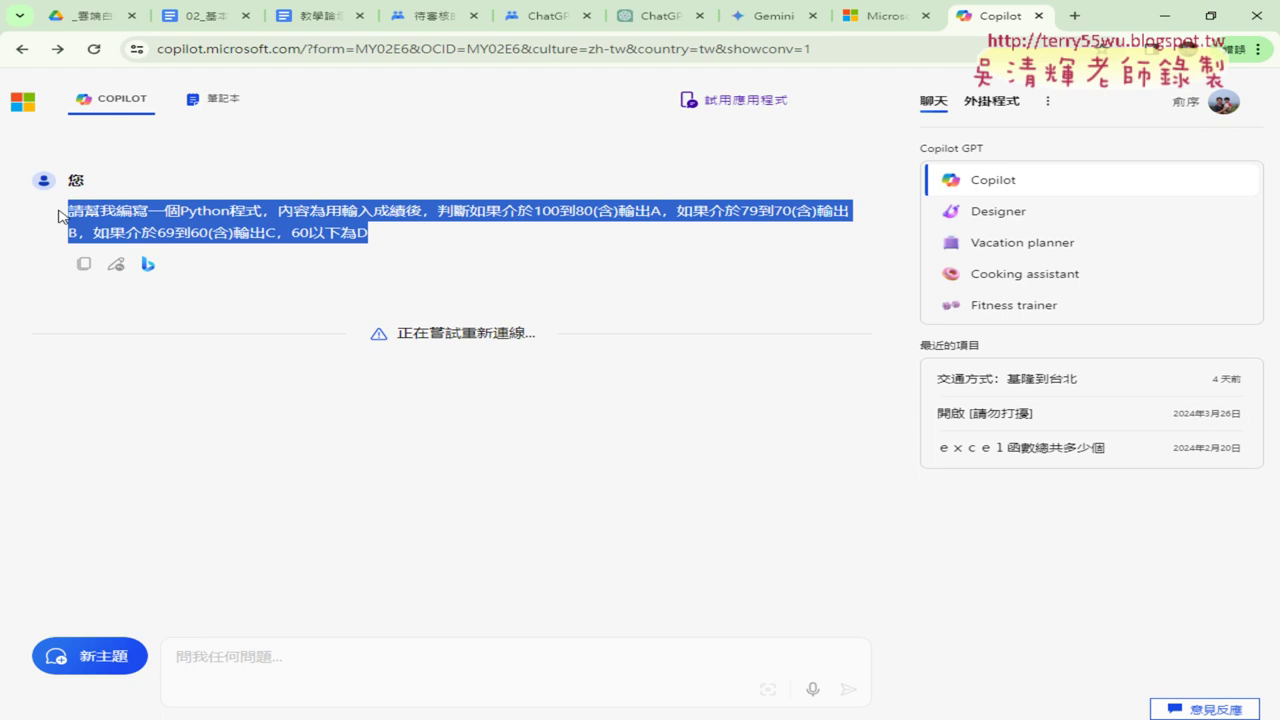
left_click(646, 20)
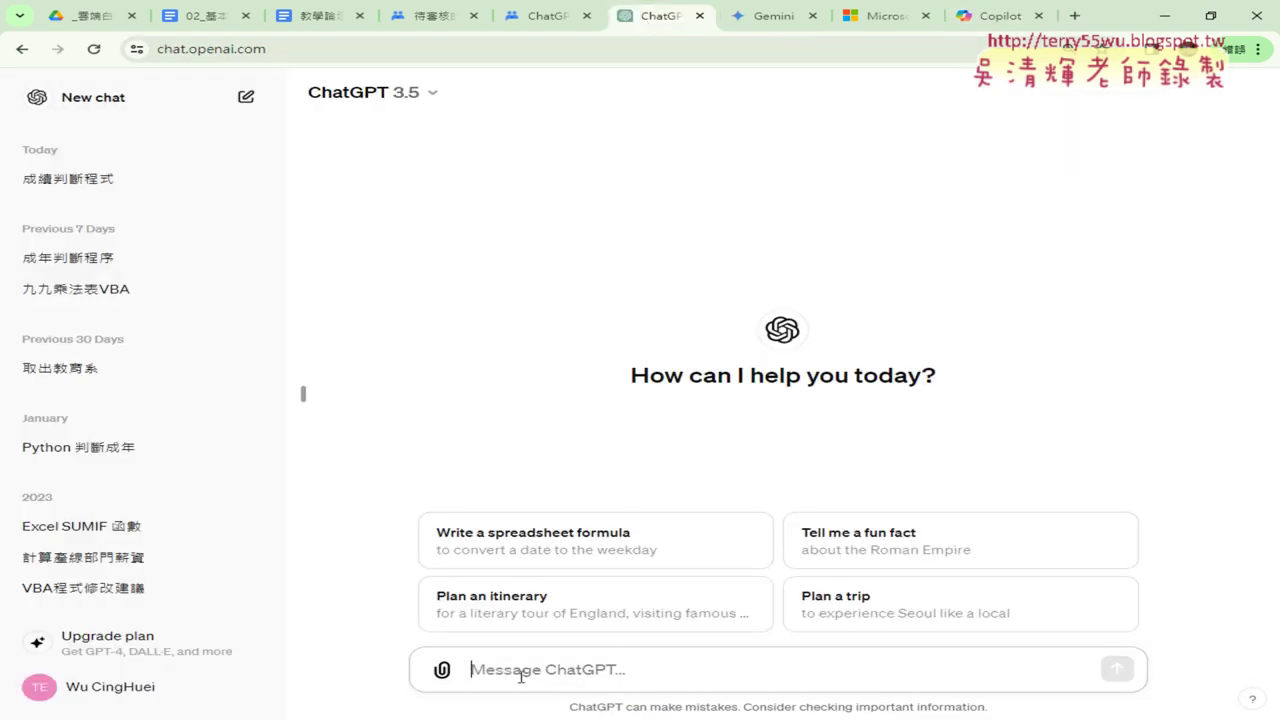
Paste and send the grading prompt, then review ChatGPT's Python code with A–D bands and ValueError handling
key("ctrl+v")
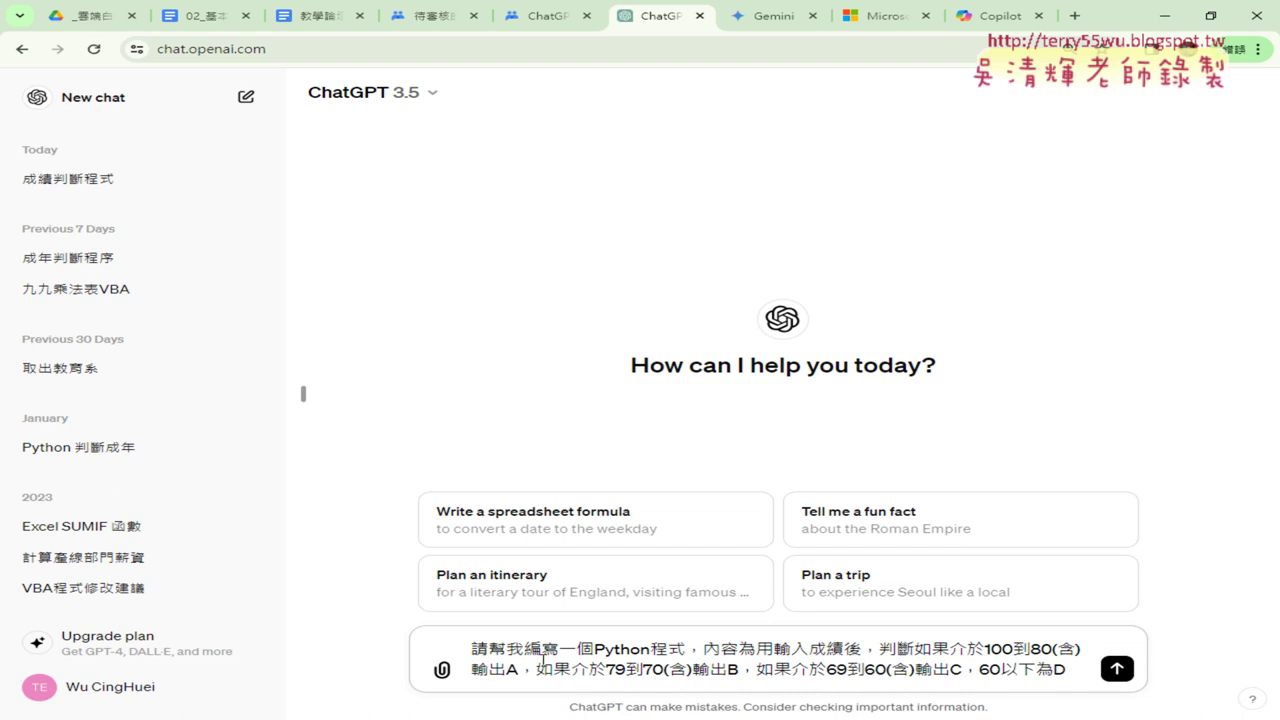
key("Return")
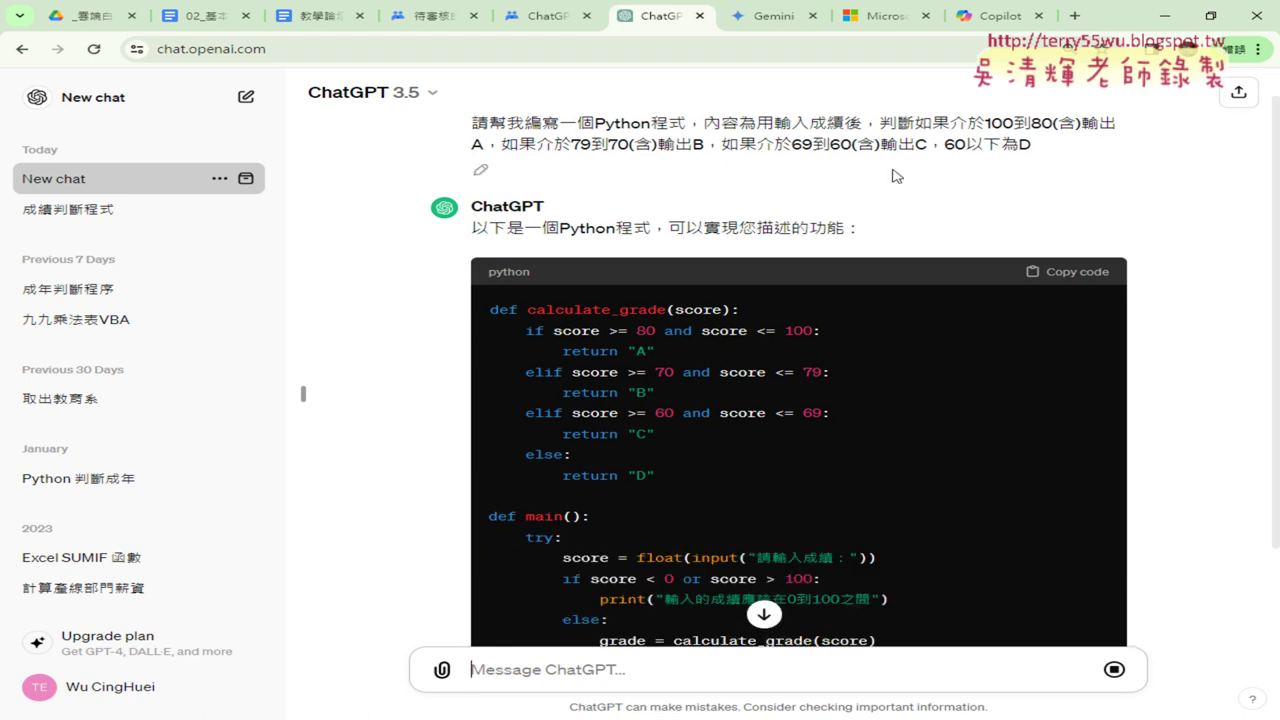
scroll(930, 320, "down", 3)
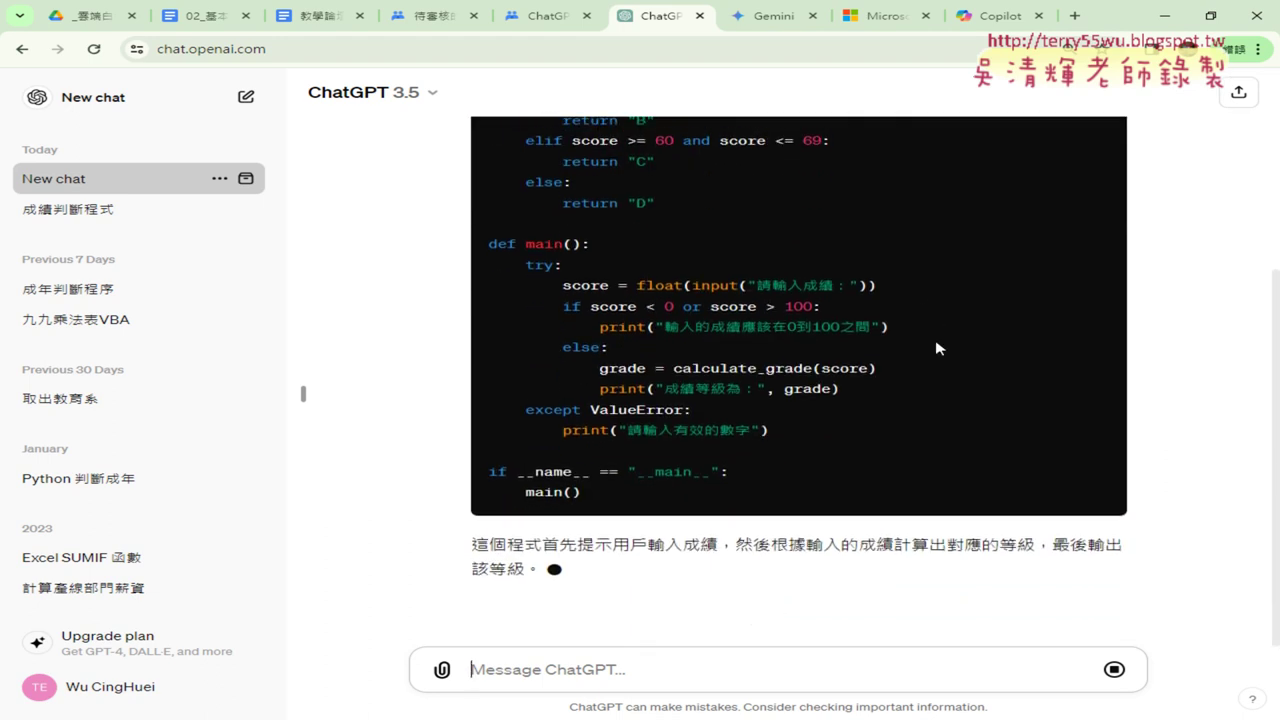
scroll(936, 348, "up", 1)
scroll(936, 348, "up", 1)
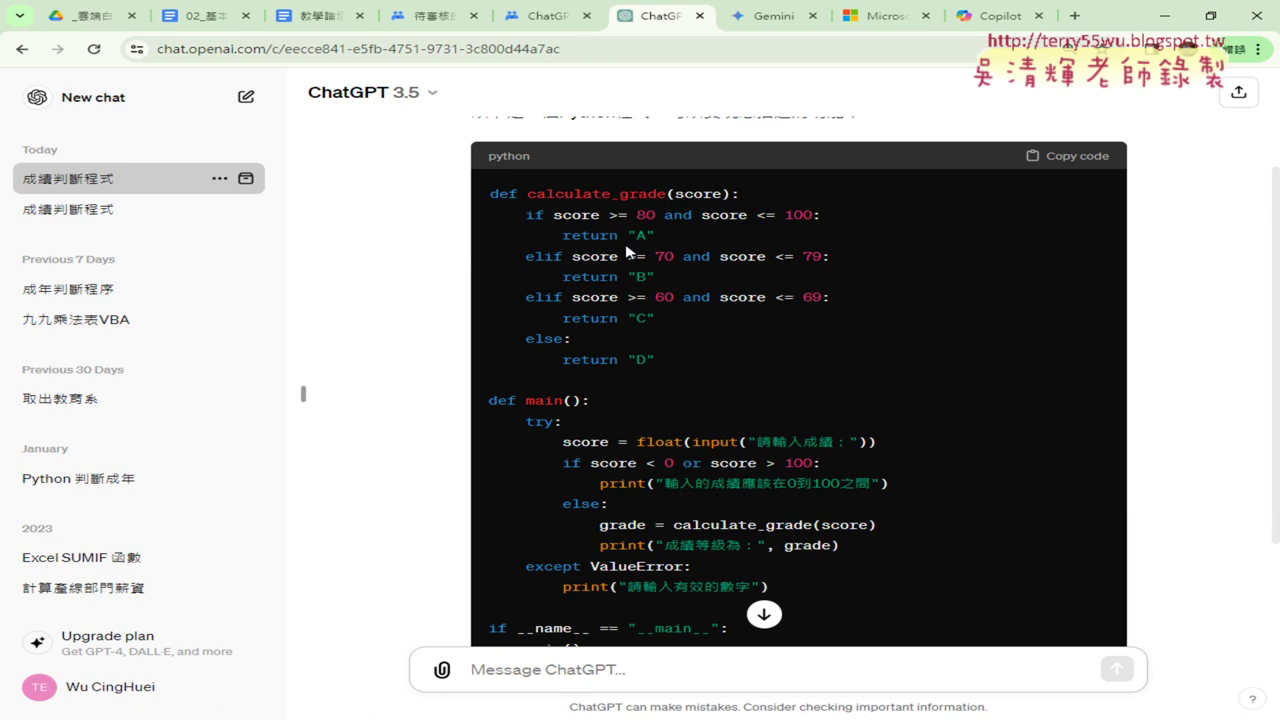
scroll(674, 240, "down", 3)
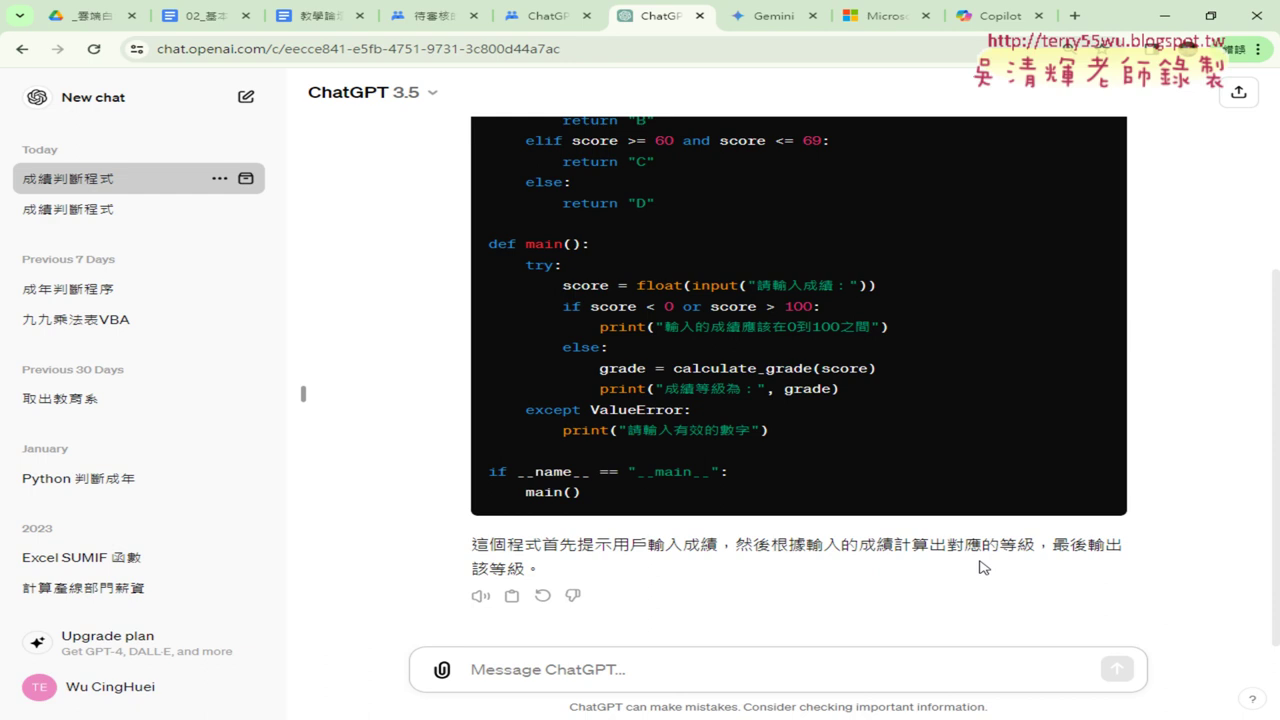
scroll(980, 567, "up", 2)
scroll(980, 567, "up", 1)
scroll(980, 567, "down", 2)
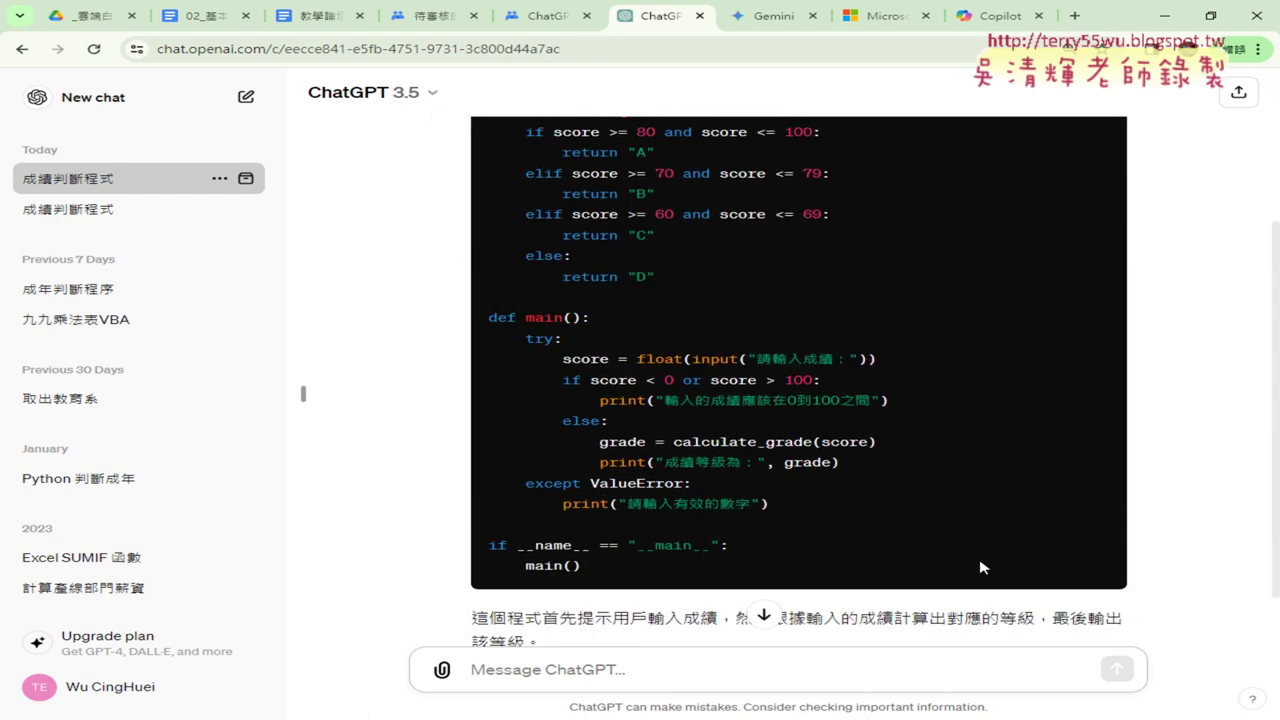
scroll(980, 567, "down", 1)
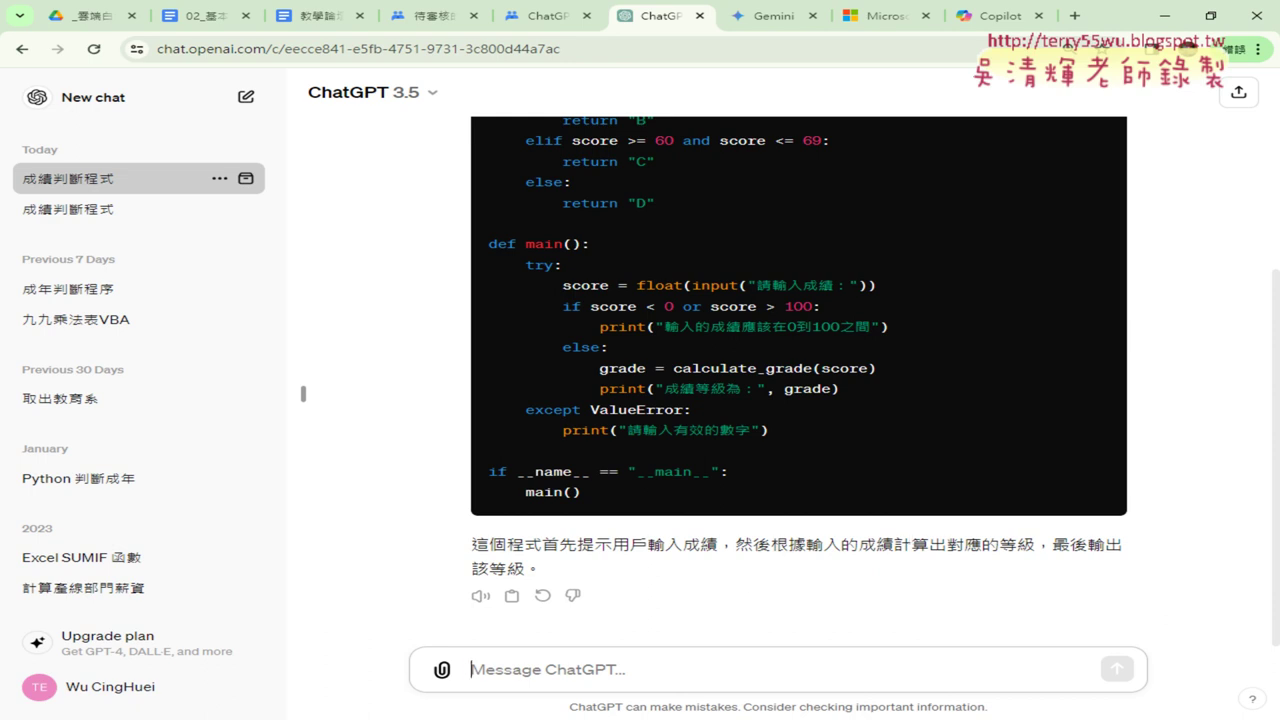
In Spyder, remove the int() wrapper so line 1 reads the score with plain input()
key("alt+Tab")
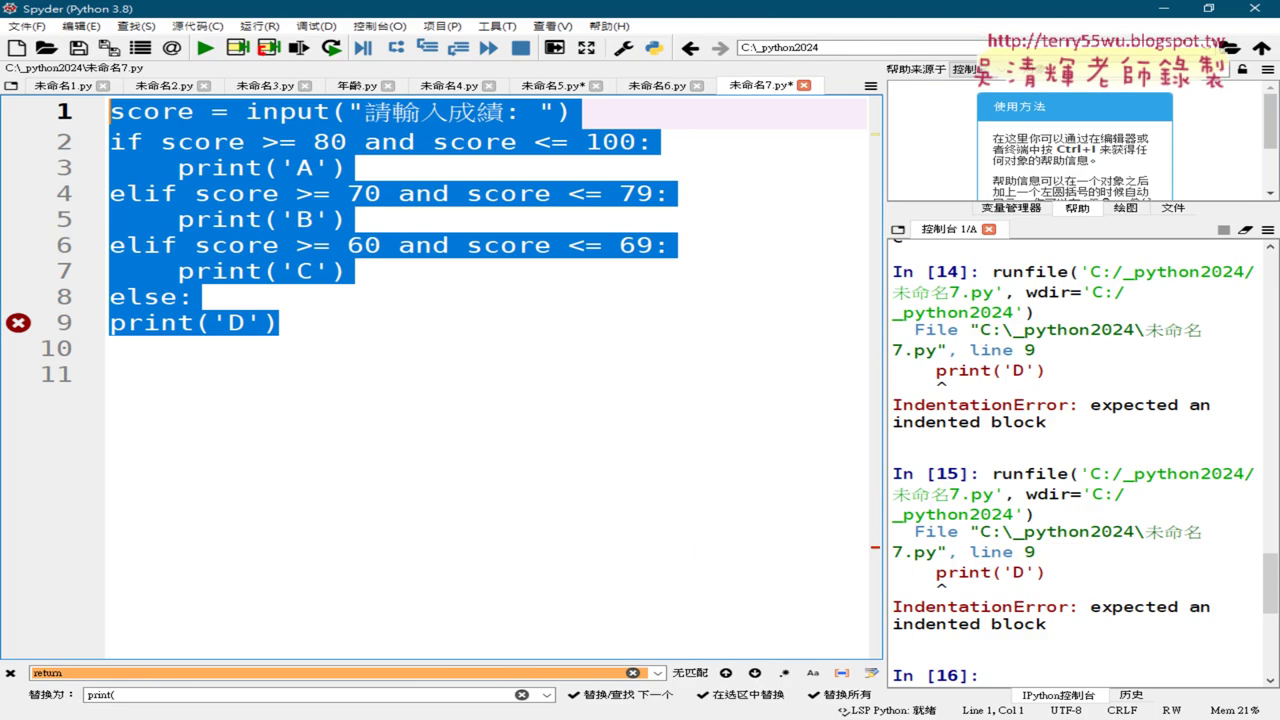
left_click(490, 333)
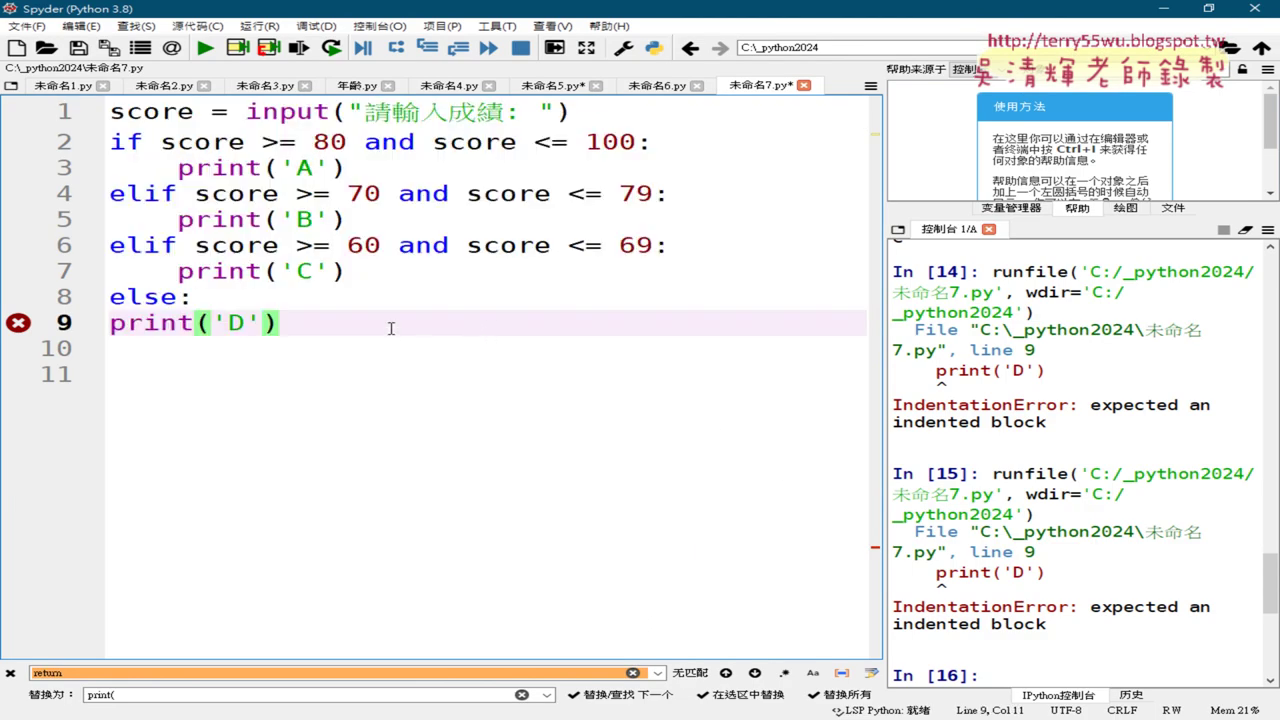
key("ctrl+z")
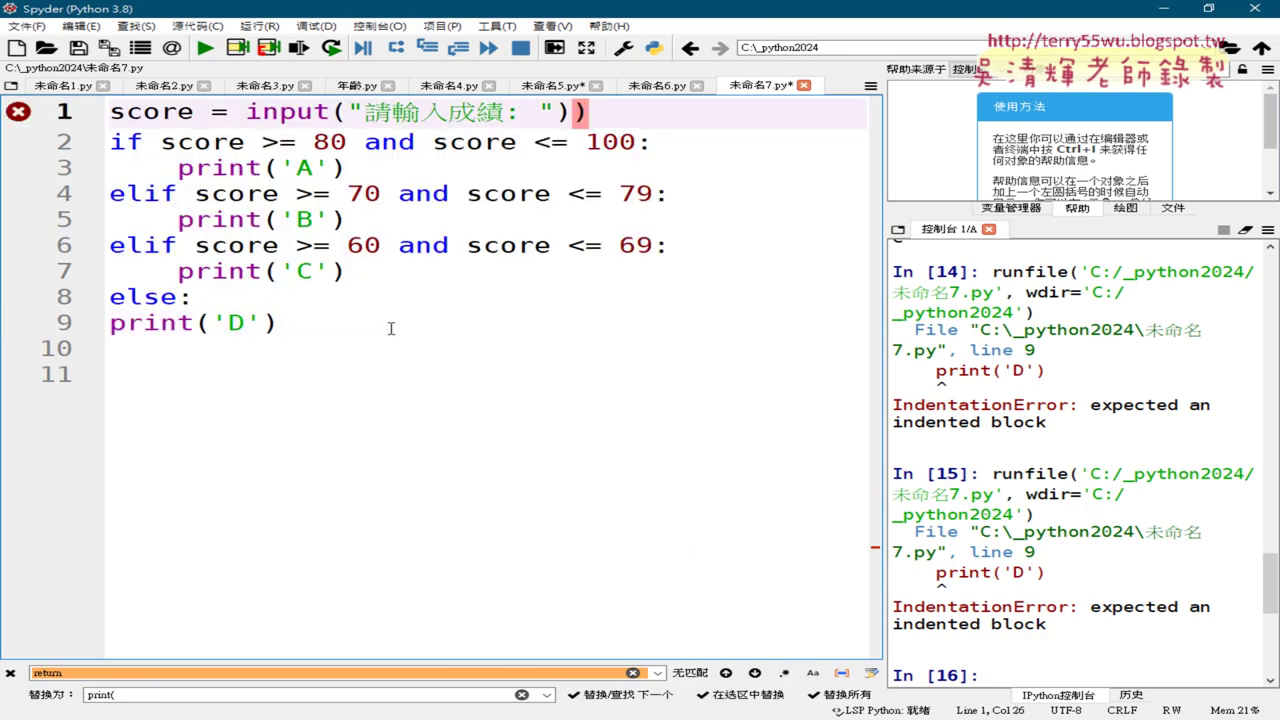
key("ctrl+z")
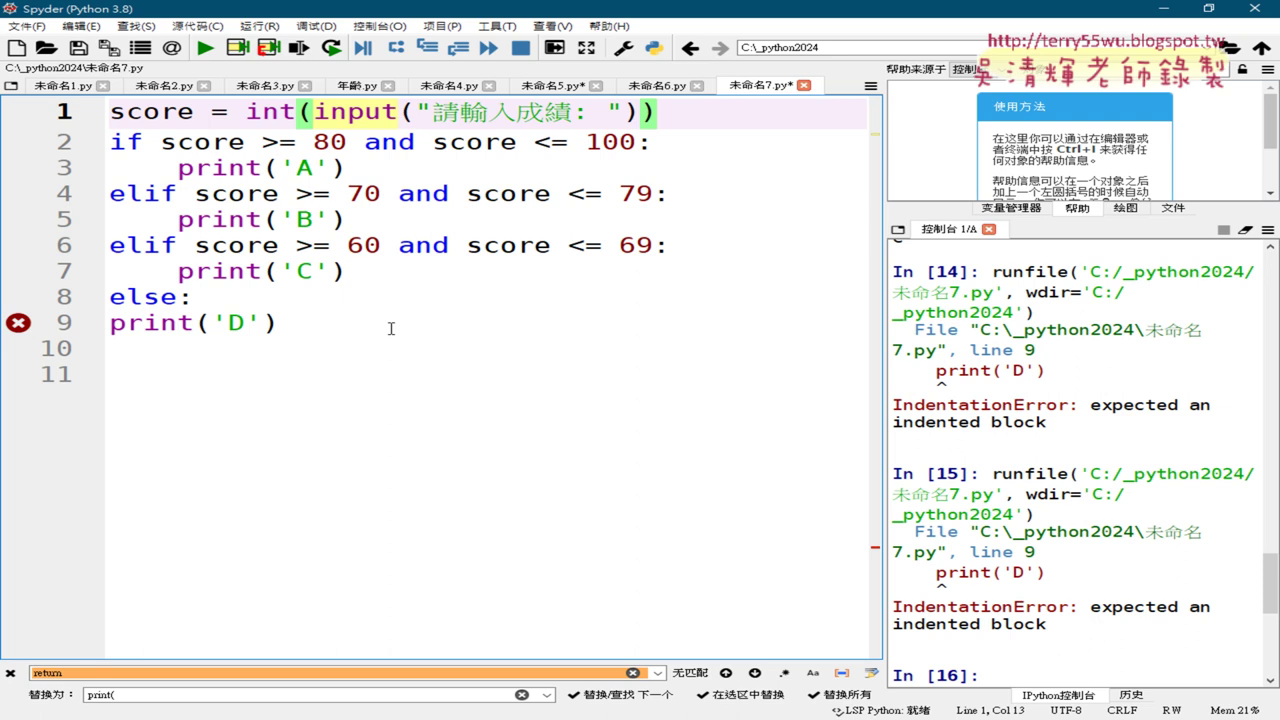
left_click(110, 323)
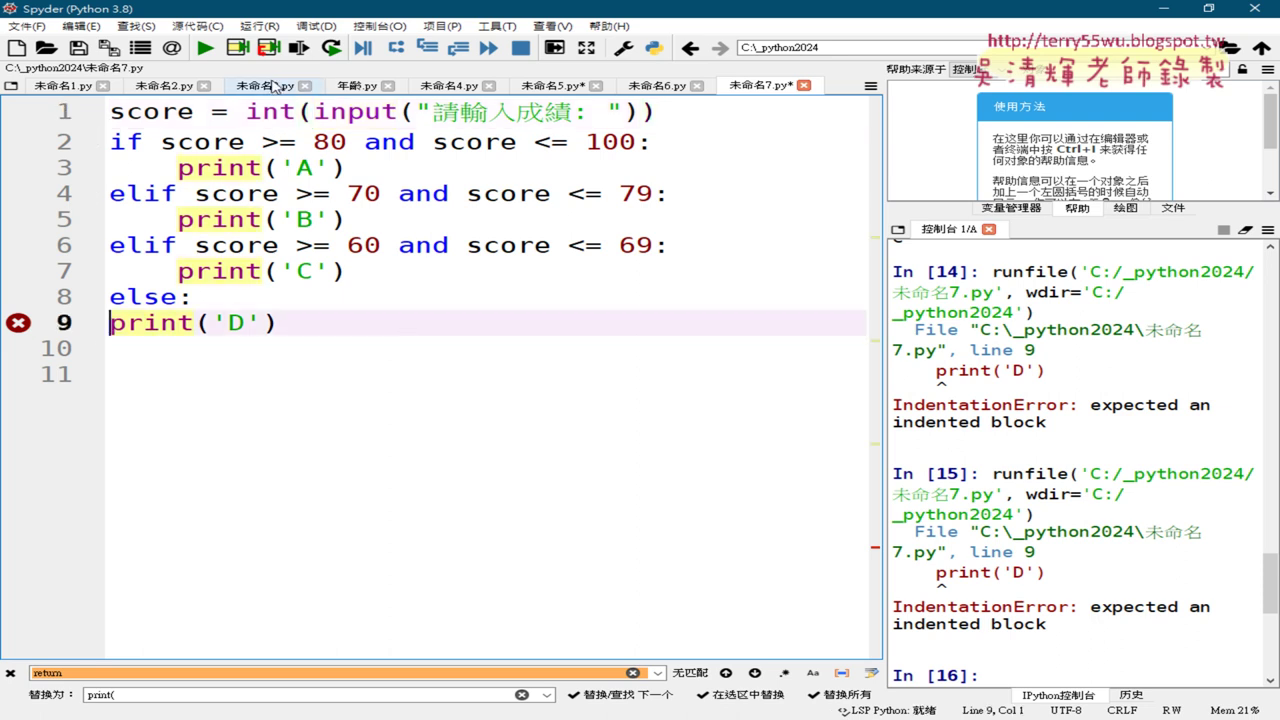
left_click(289, 111)
left_click_drag(289, 111, 246, 111)
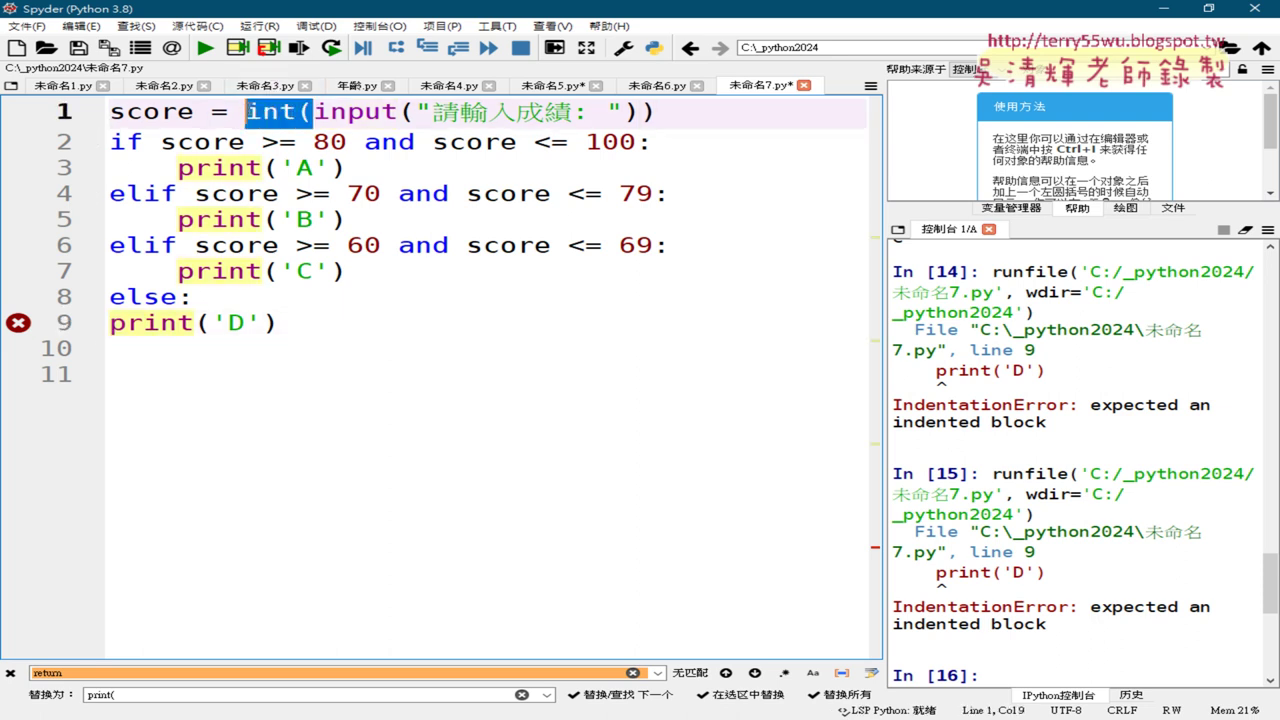
key("BackSpace")
key("End")
key("BackSpace")
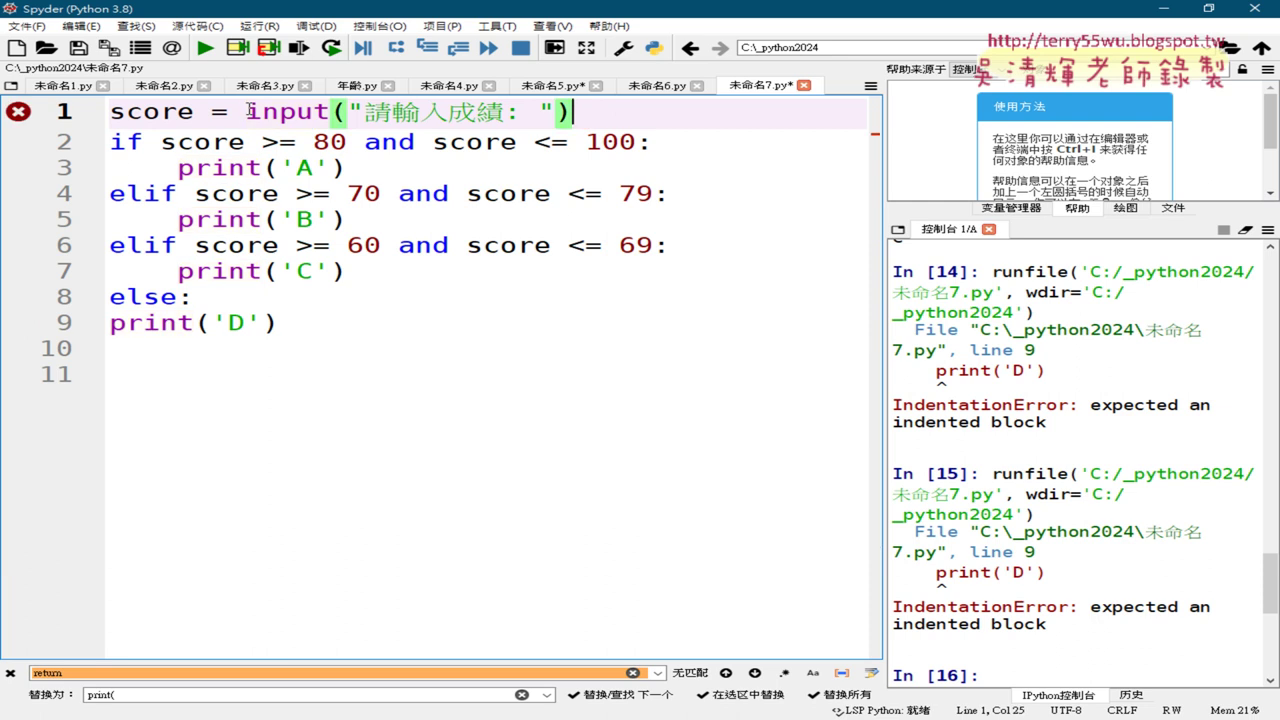
Rerun the script and indent print('D') on line 9 under else
left_click(205, 47)
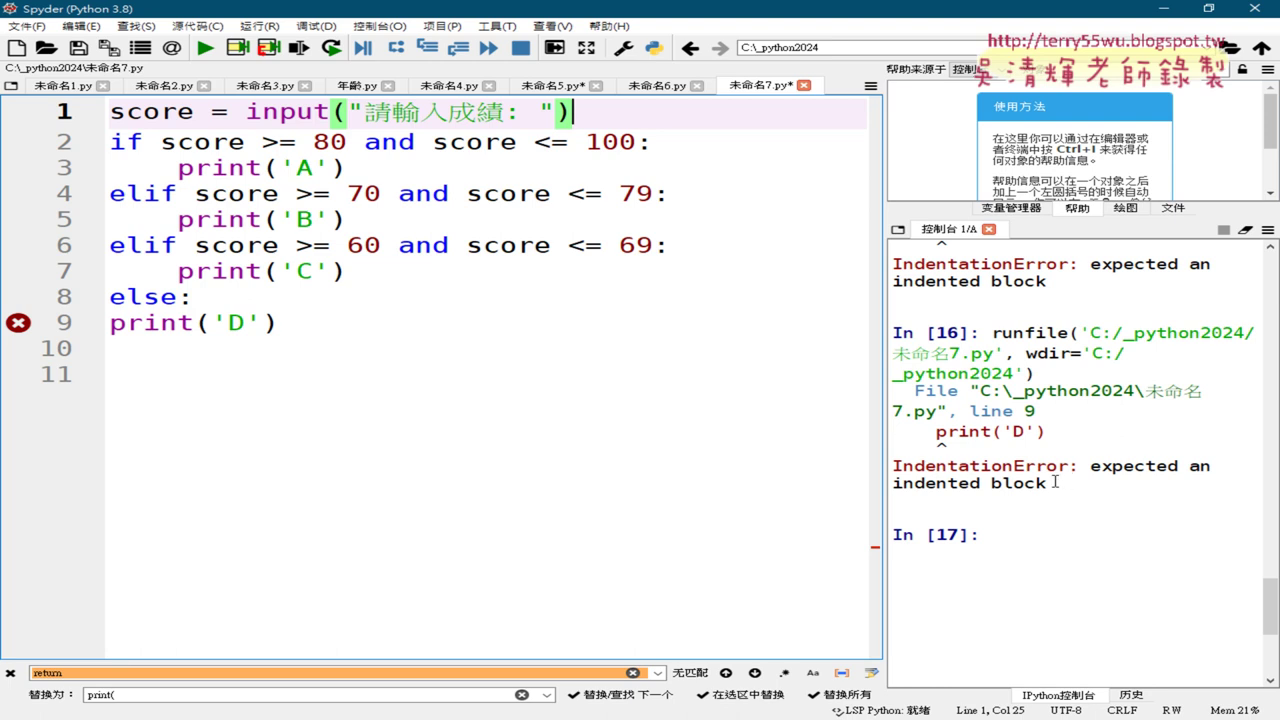
left_click(118, 322)
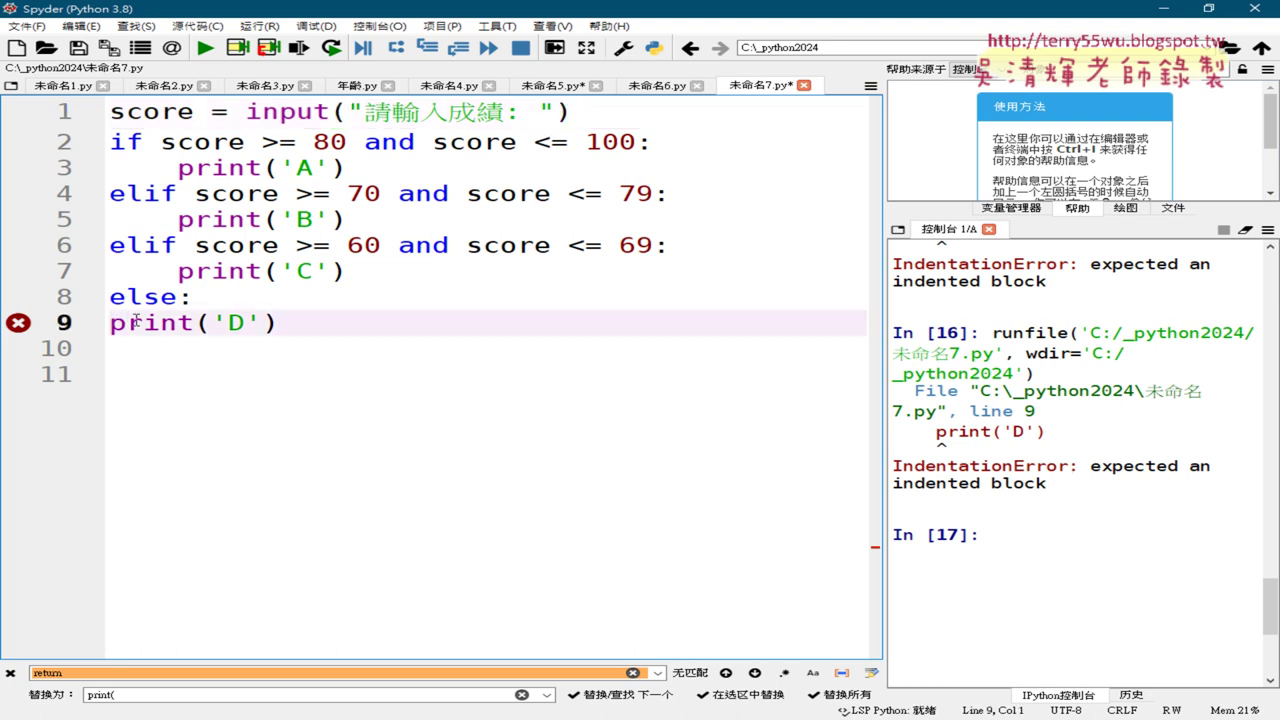
key("Tab")
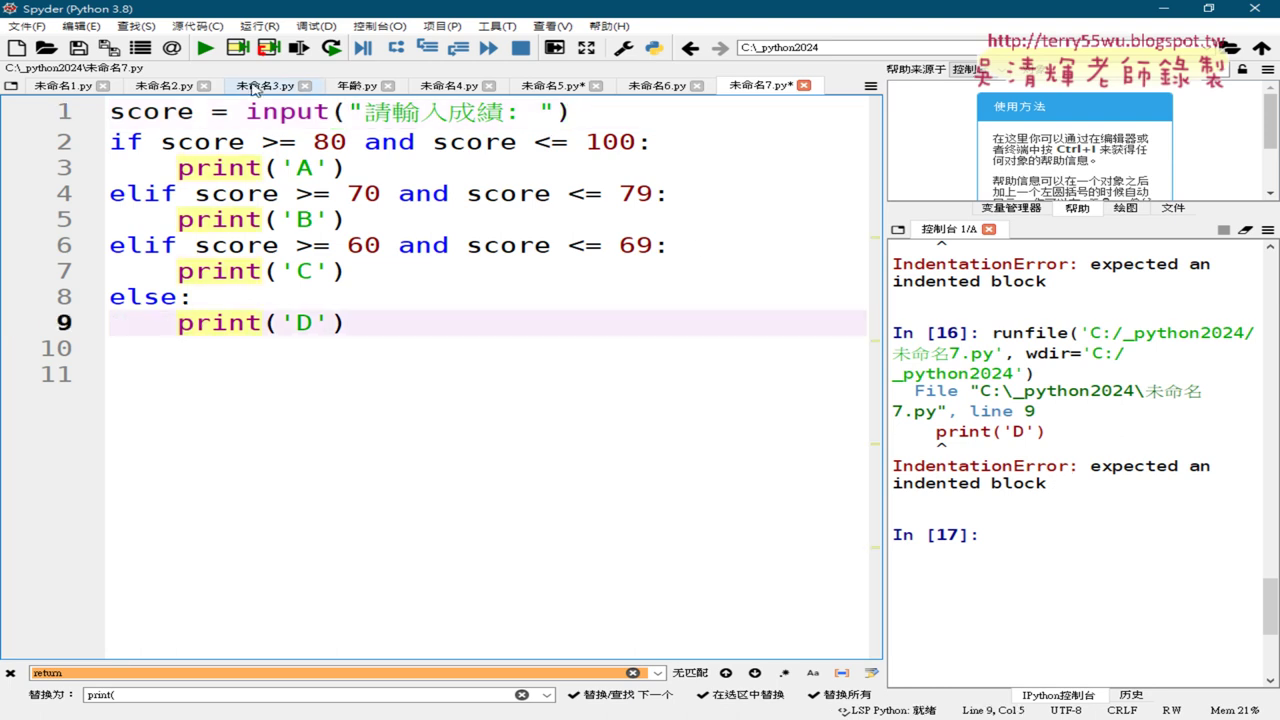
left_click(245, 111)
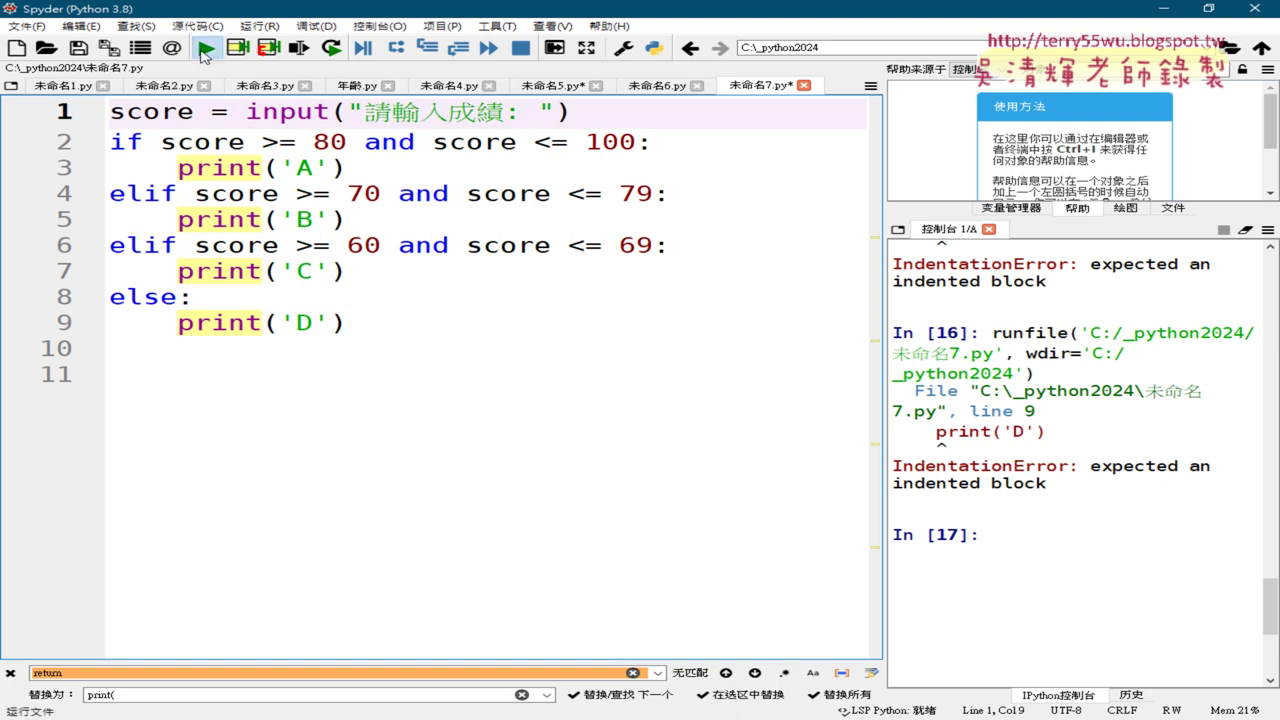
Run the grading script with a score of 80, producing a TypeError
left_click(205, 48)
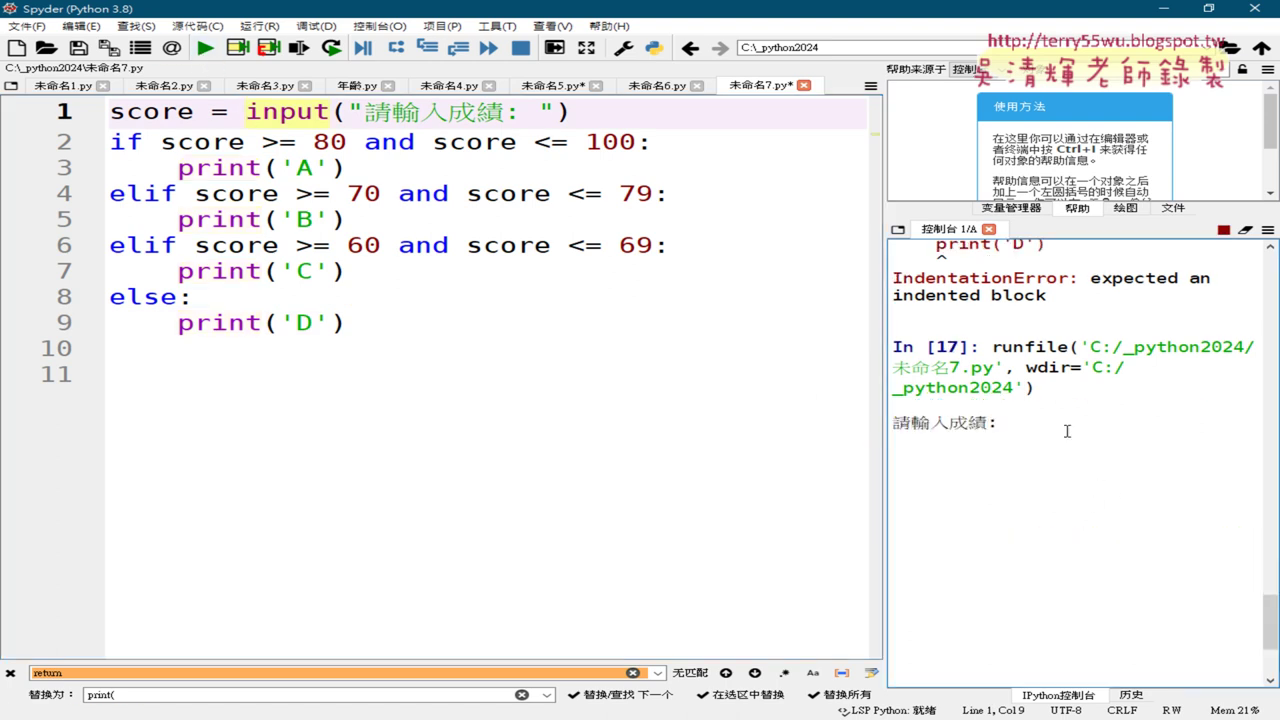
type("80")
key("Return")
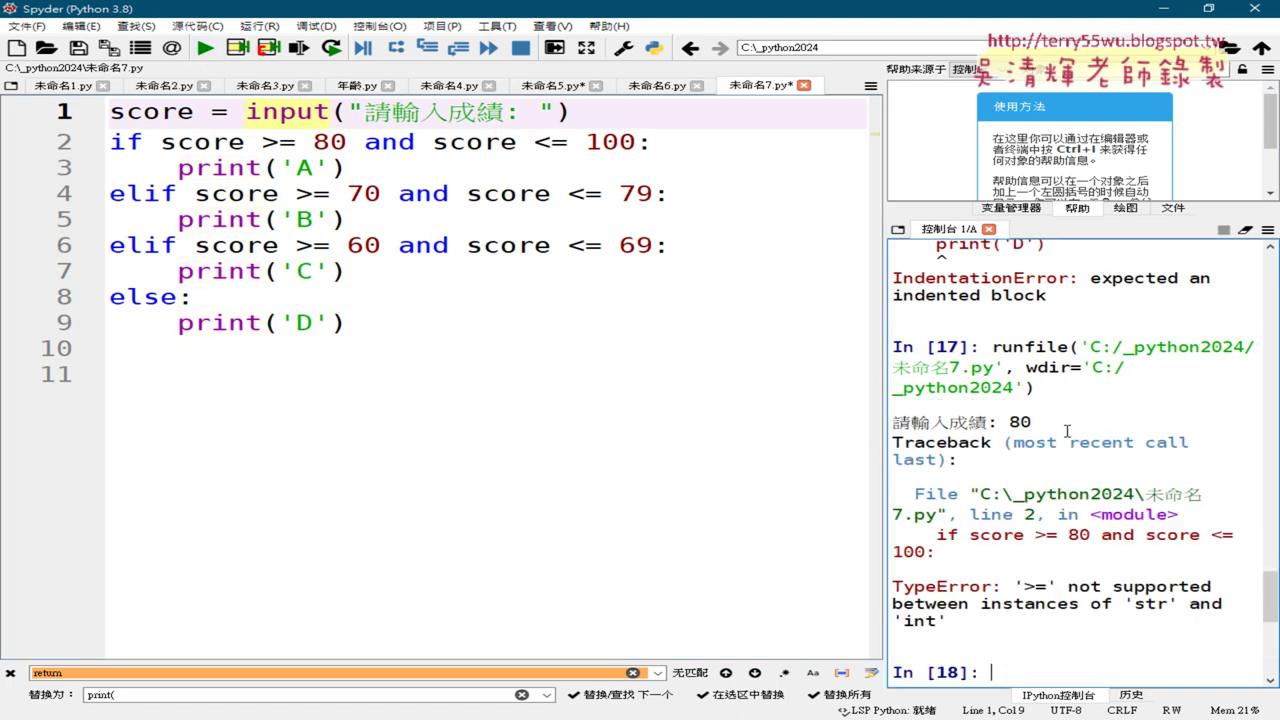
scroll(1067, 430, "down", 3)
left_click_drag(1002, 445, 892, 446)
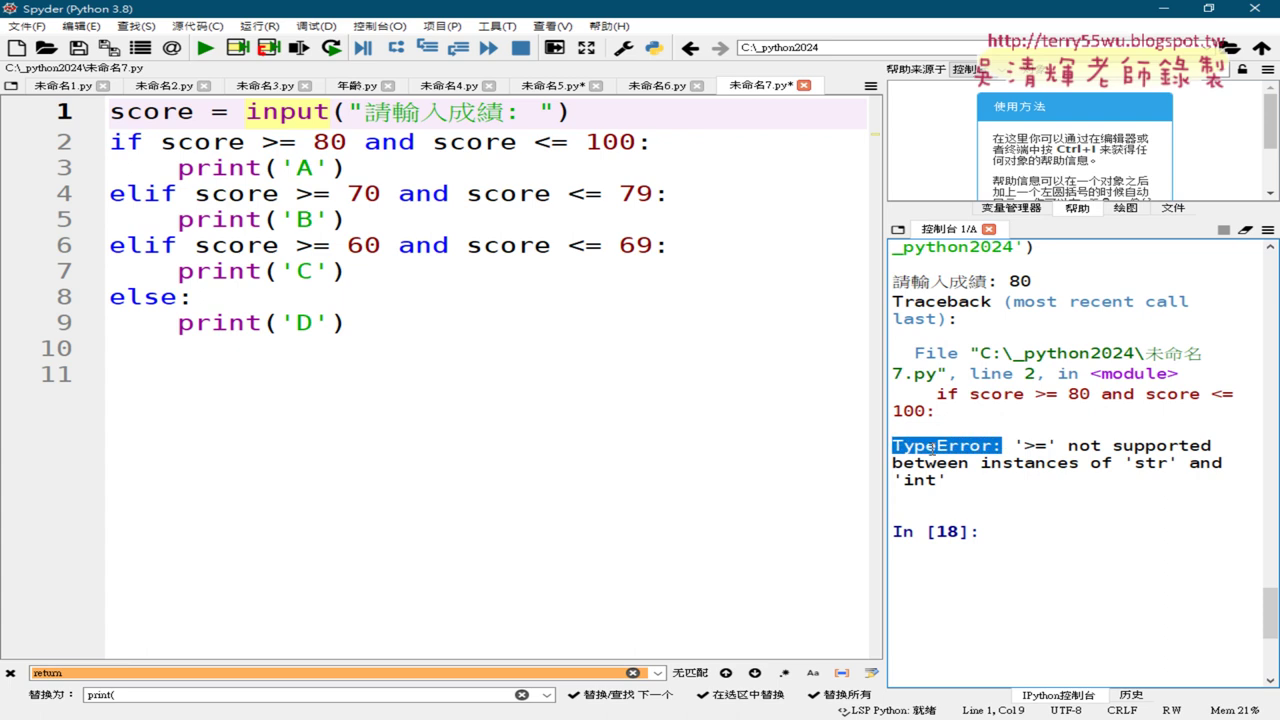
Unindent print('D') on line 9, then copy the whole script and switch to ChatGPT
left_click(178, 322)
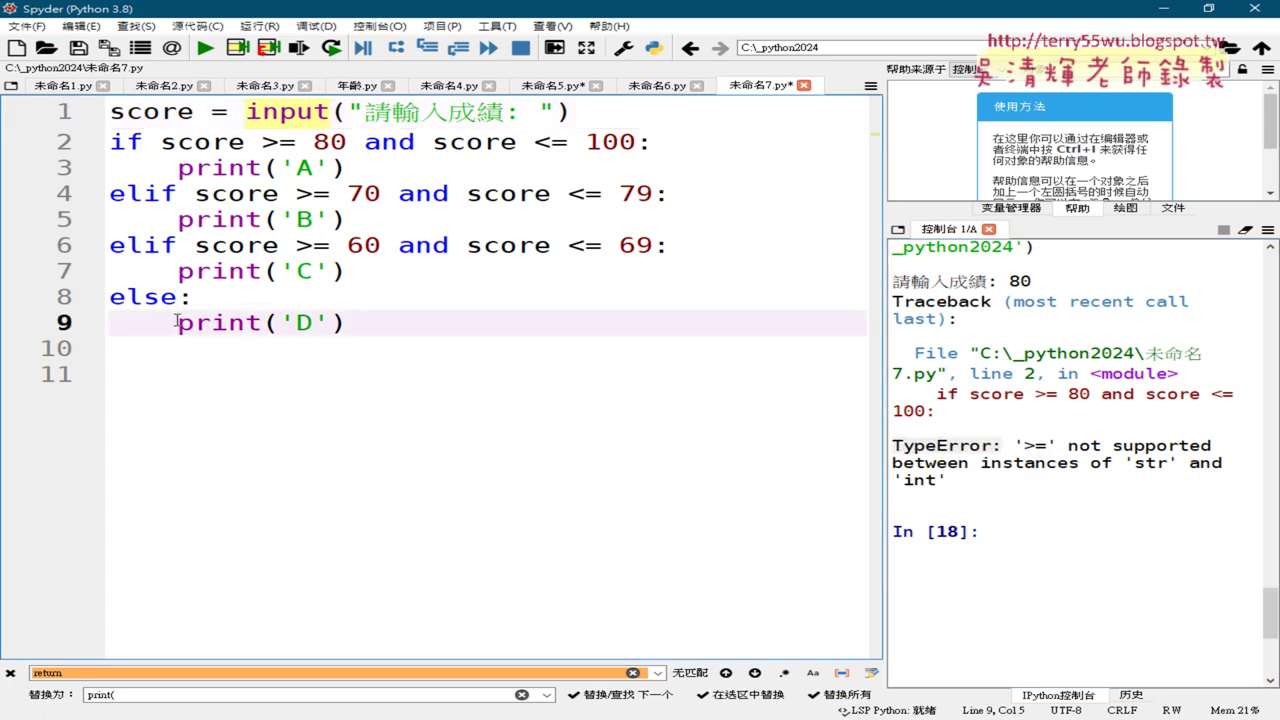
key("BackSpace")
key("BackSpace")
key("BackSpace")
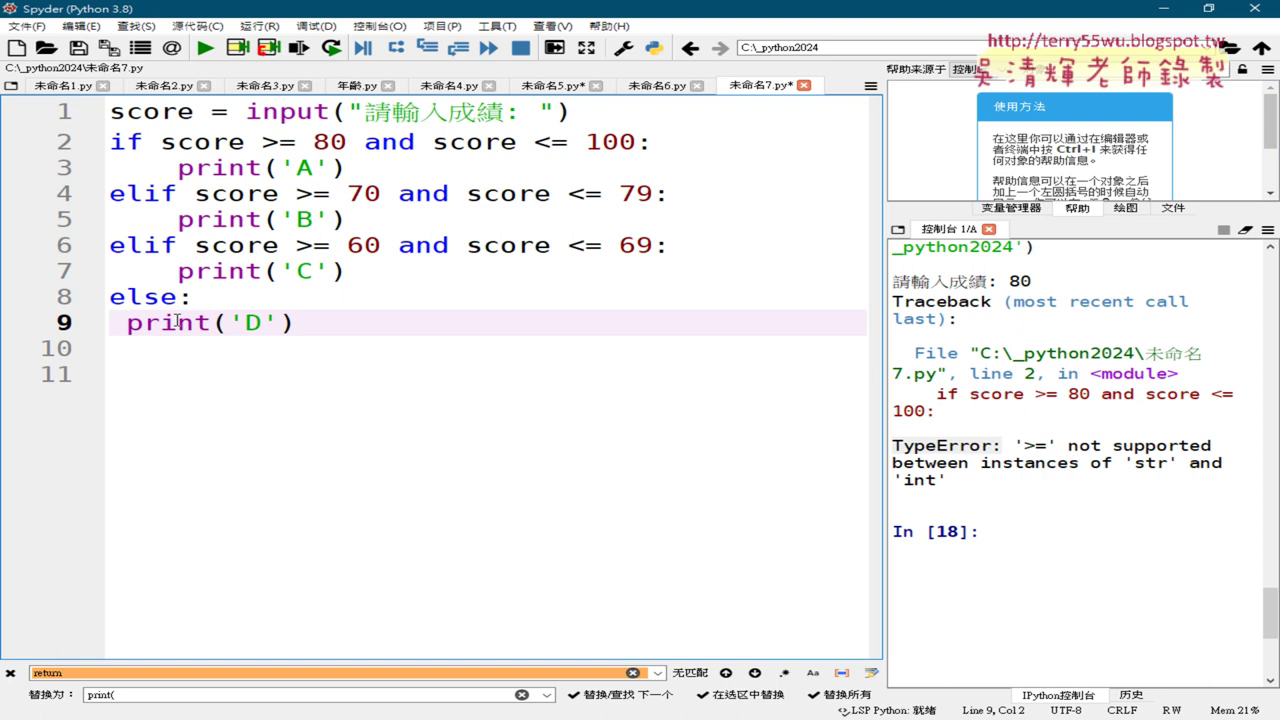
key("BackSpace")
left_click(239, 110)
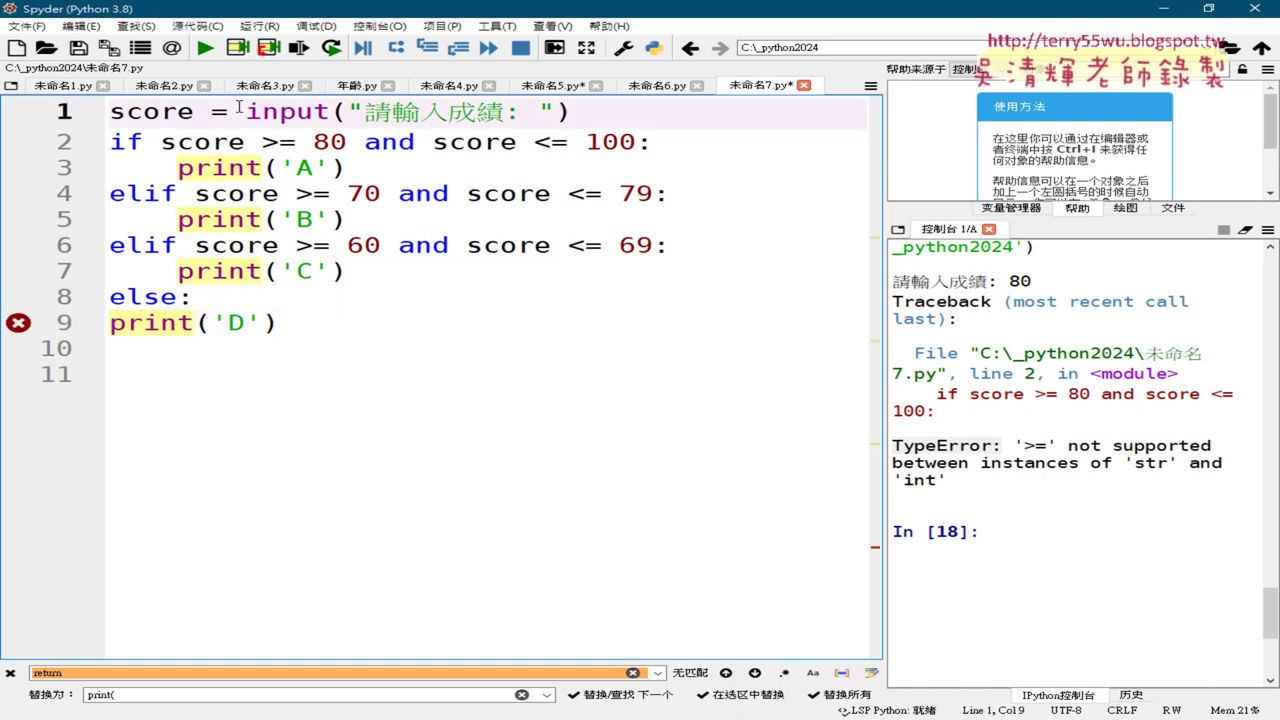
left_click_drag(284, 322, 90, 321)
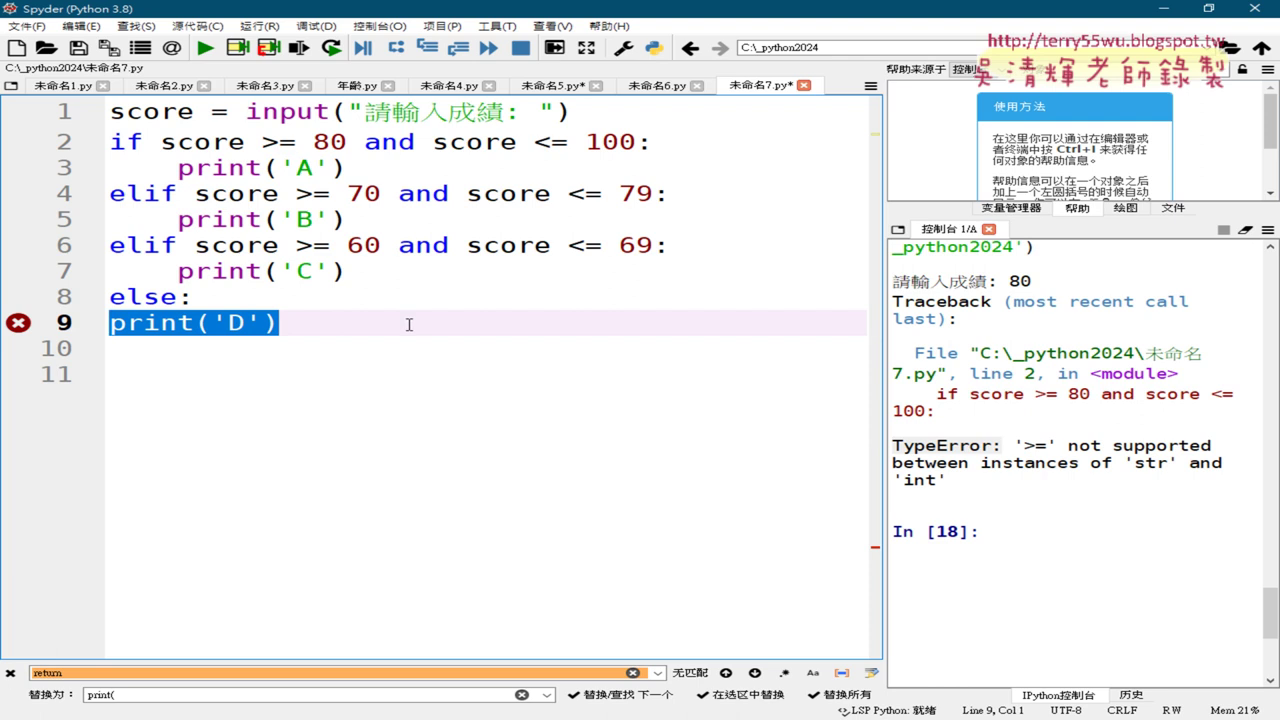
left_click_drag(412, 322, 65, 87)
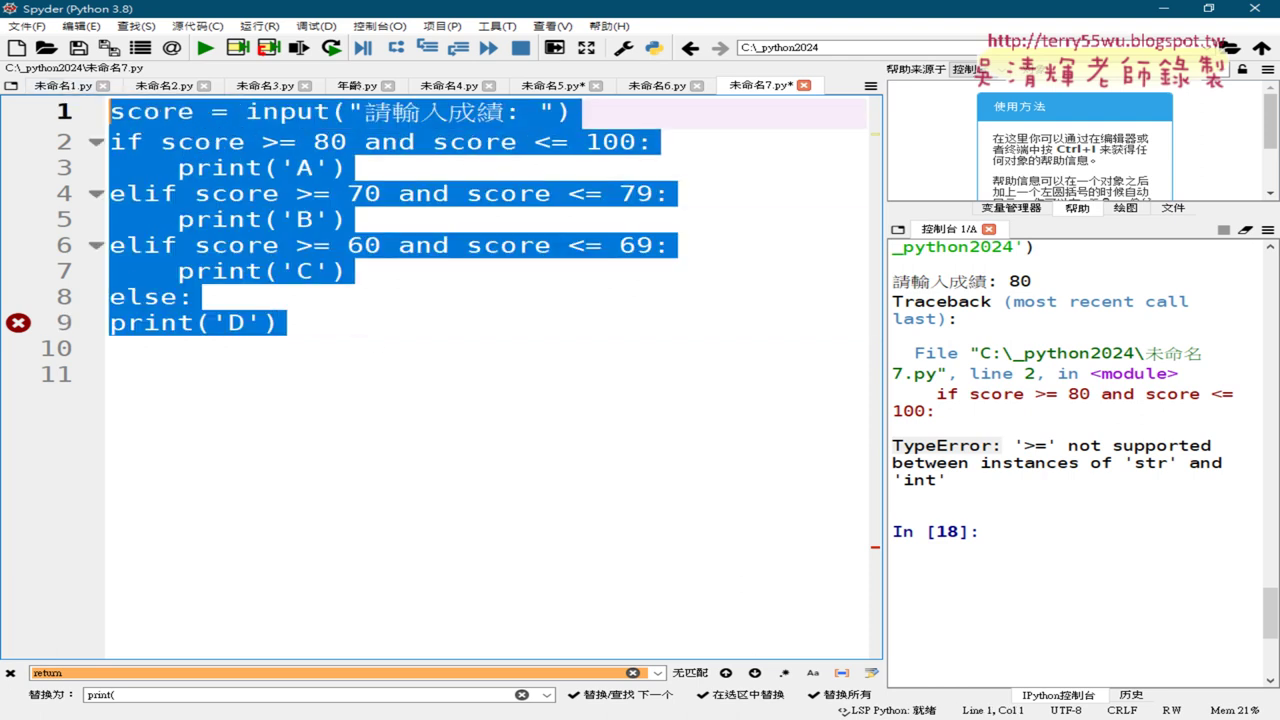
key("alt+Tab")
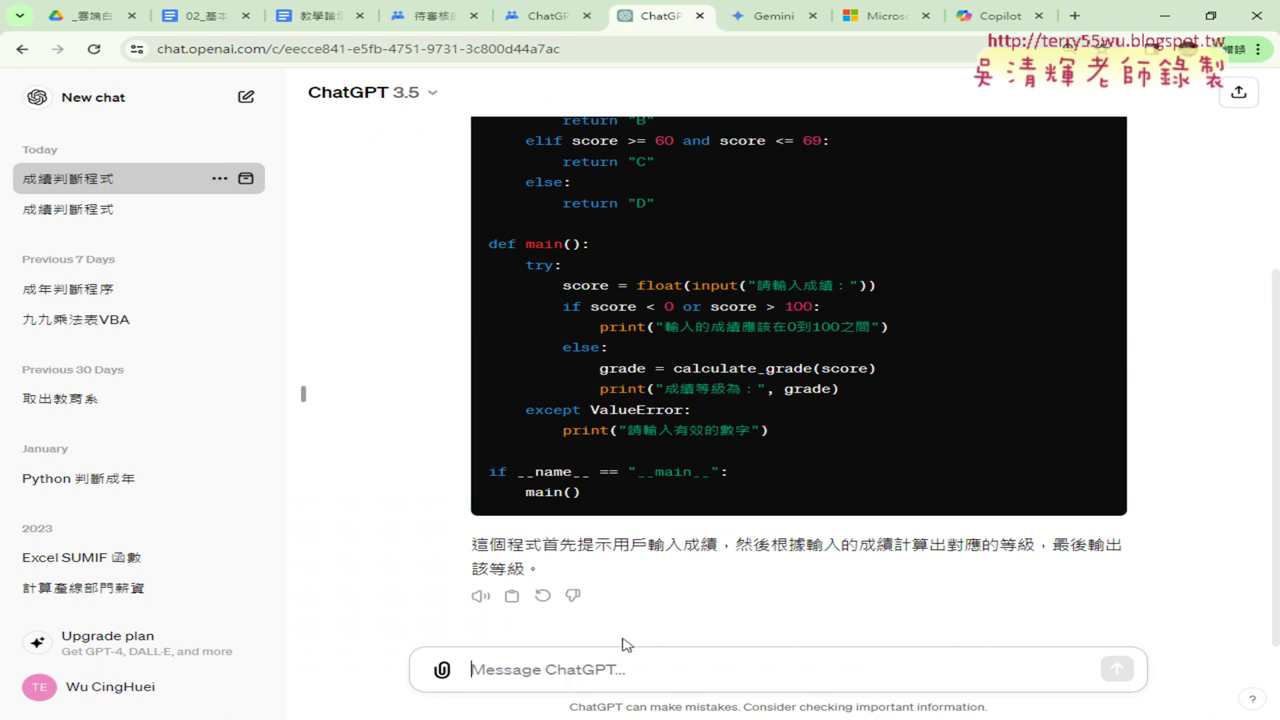
Send ChatGPT '請幫我除錯' followed by the pasted grading script
type("Te")
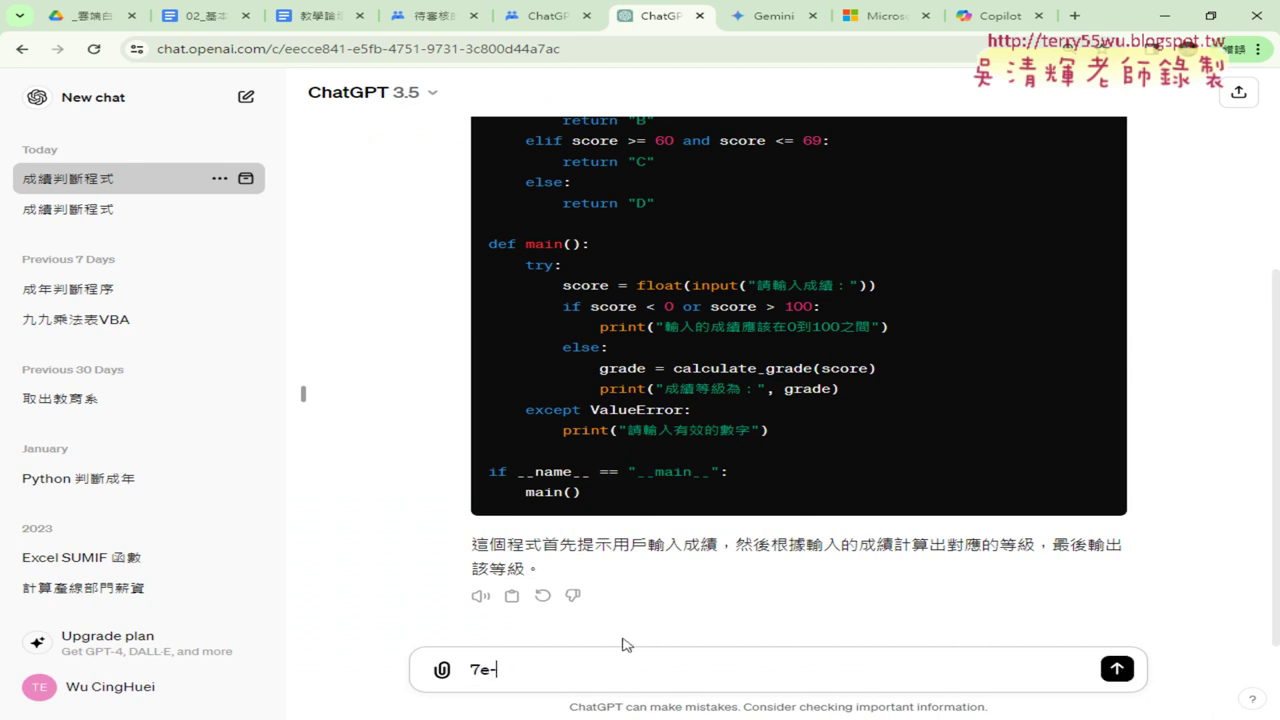
key("BackSpace")
key("BackSpace")
type("fu/3")
type("1; ji3tj")
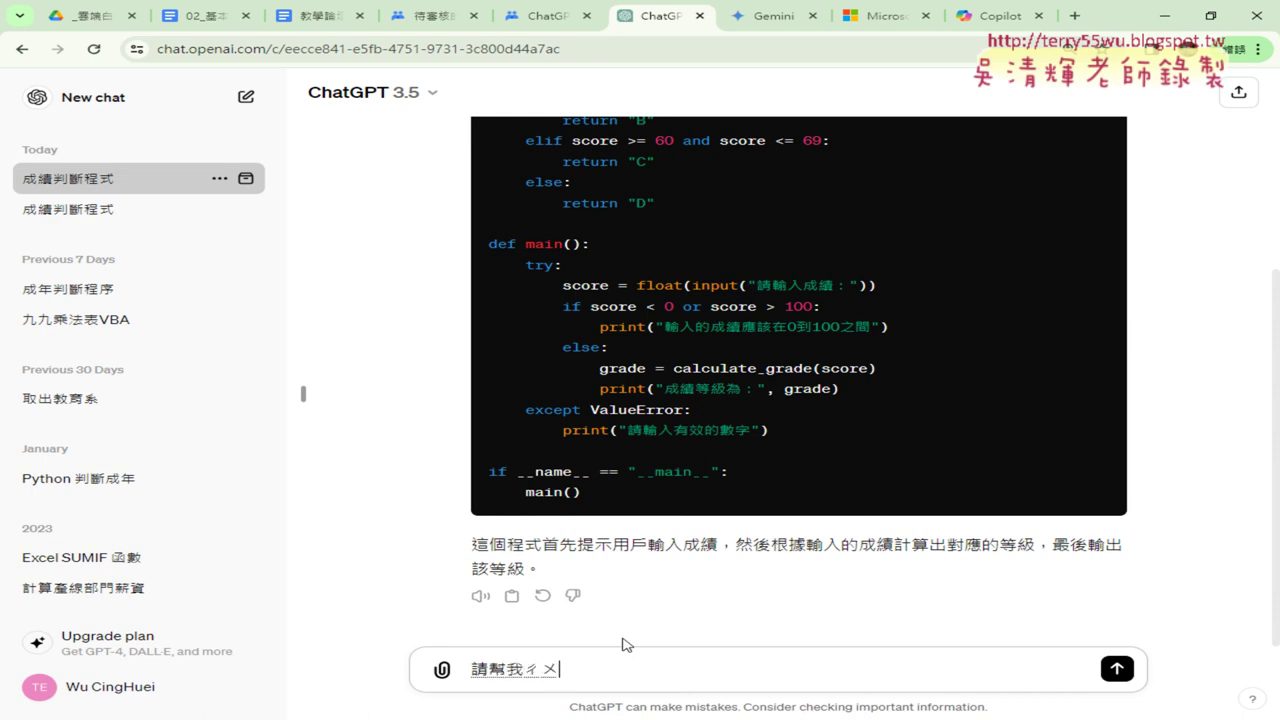
type("6hji4")
key("Return")
key("shift+Return")
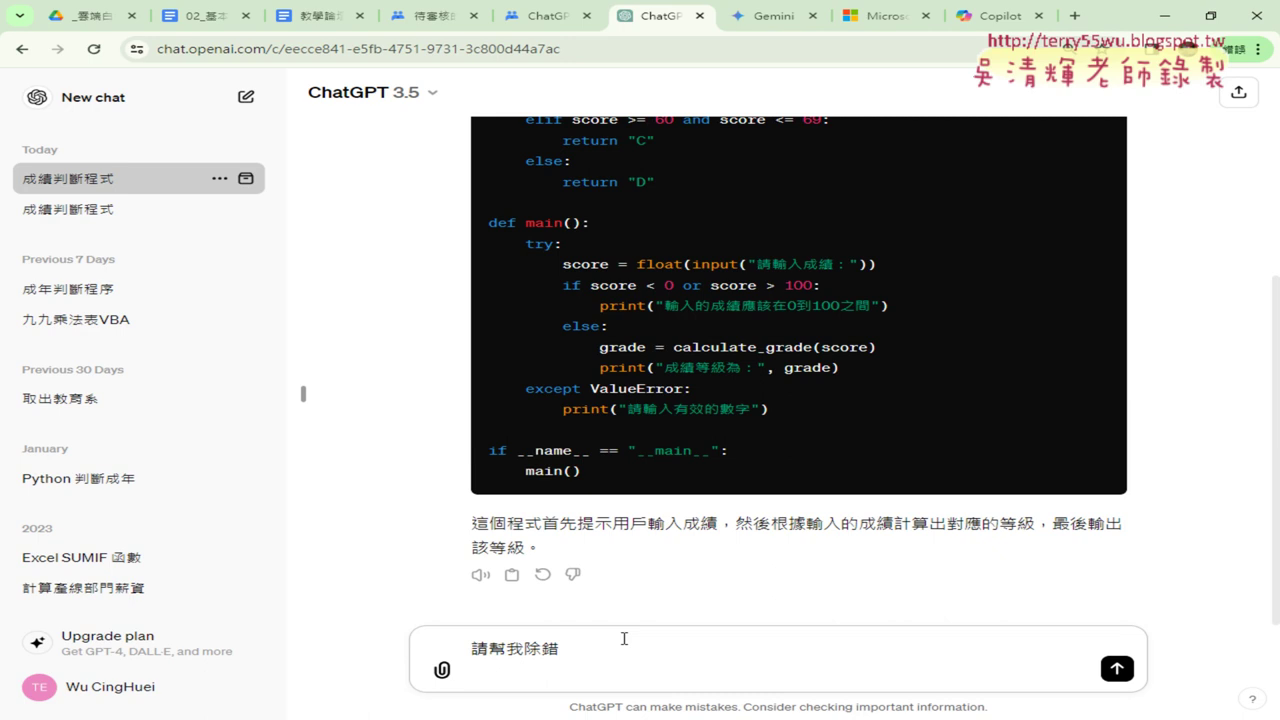
key("ctrl+v")
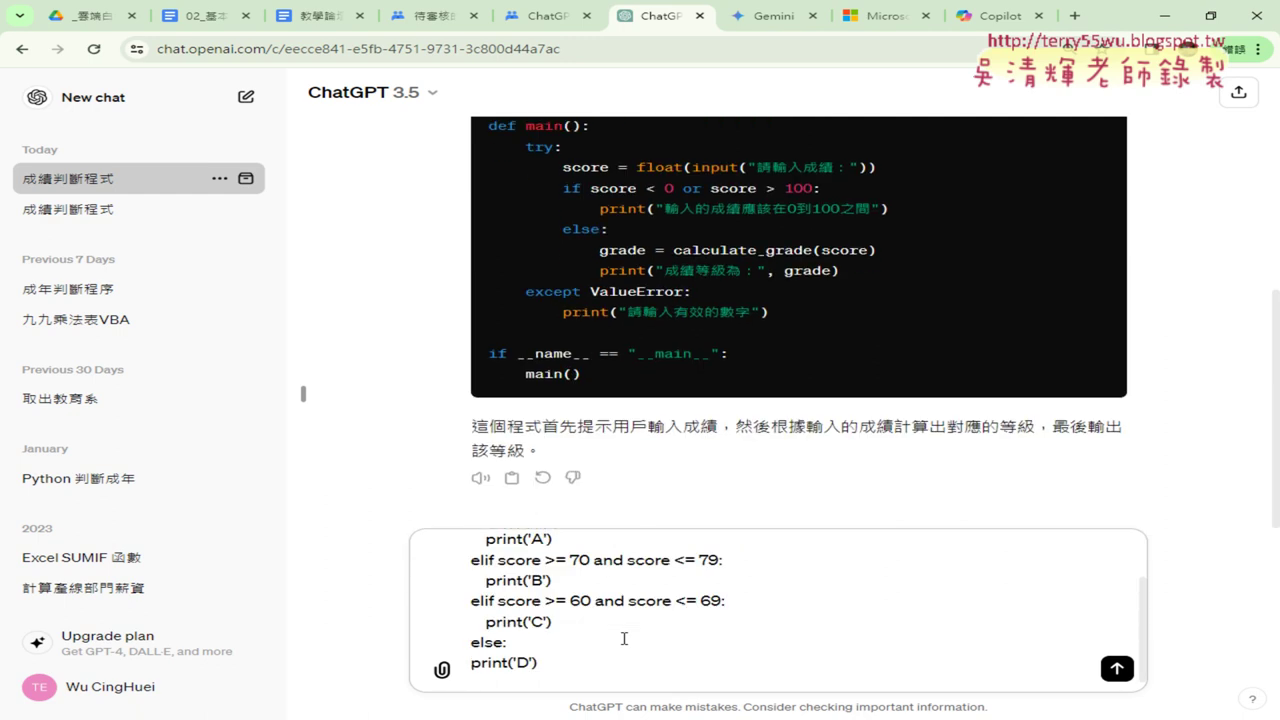
scroll(624, 638, "up", 2)
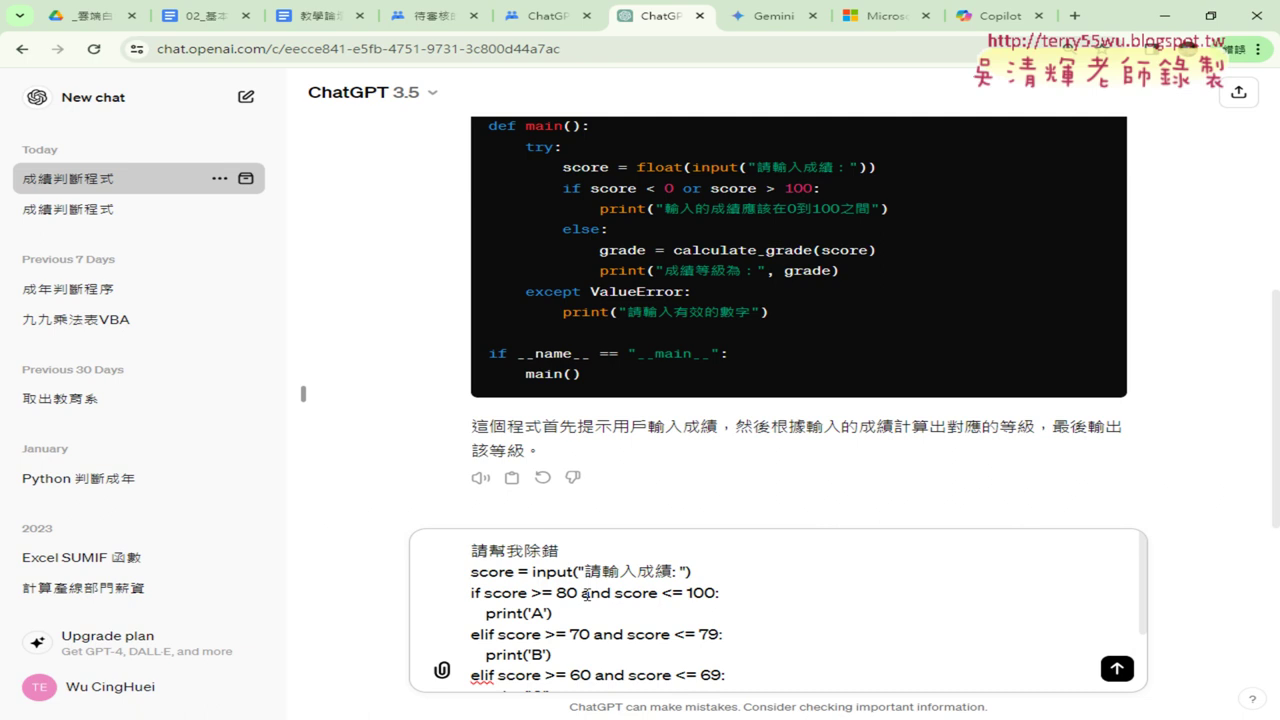
left_click(1117, 669)
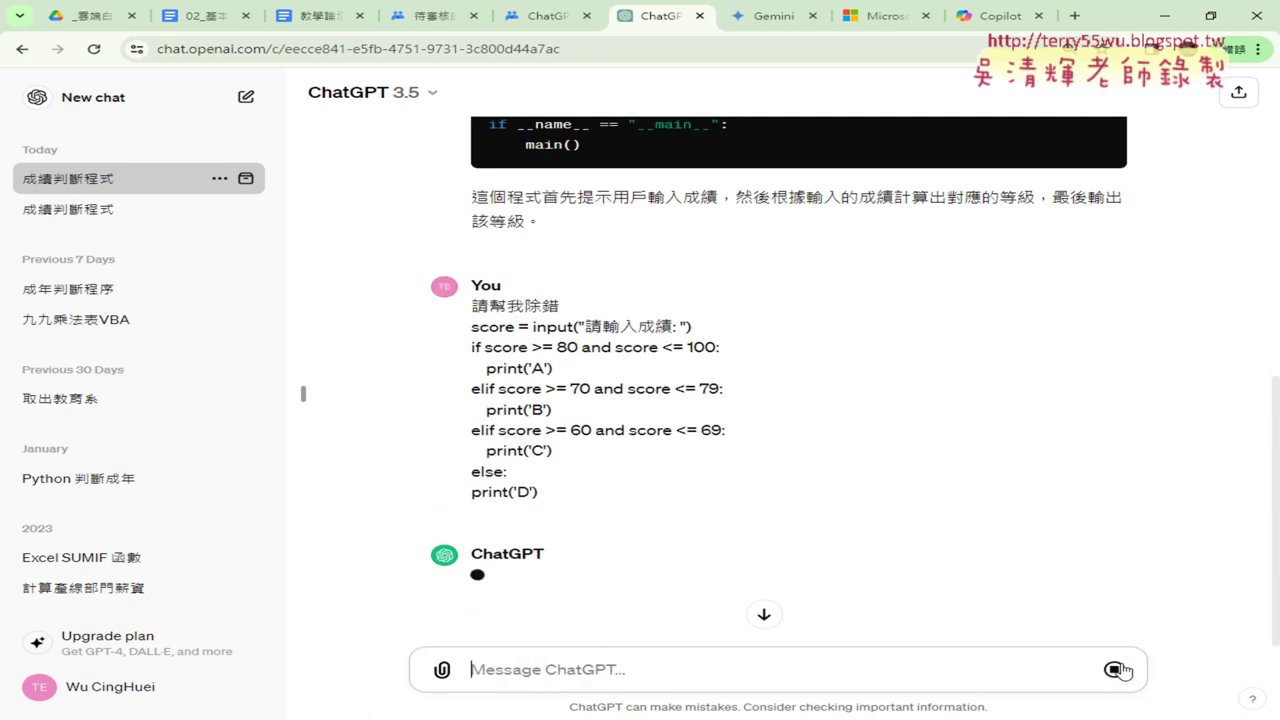
Review the reply, highlighting the error note, the float(score) conversion and print('D') indentation
scroll(920, 391, "down", 1)
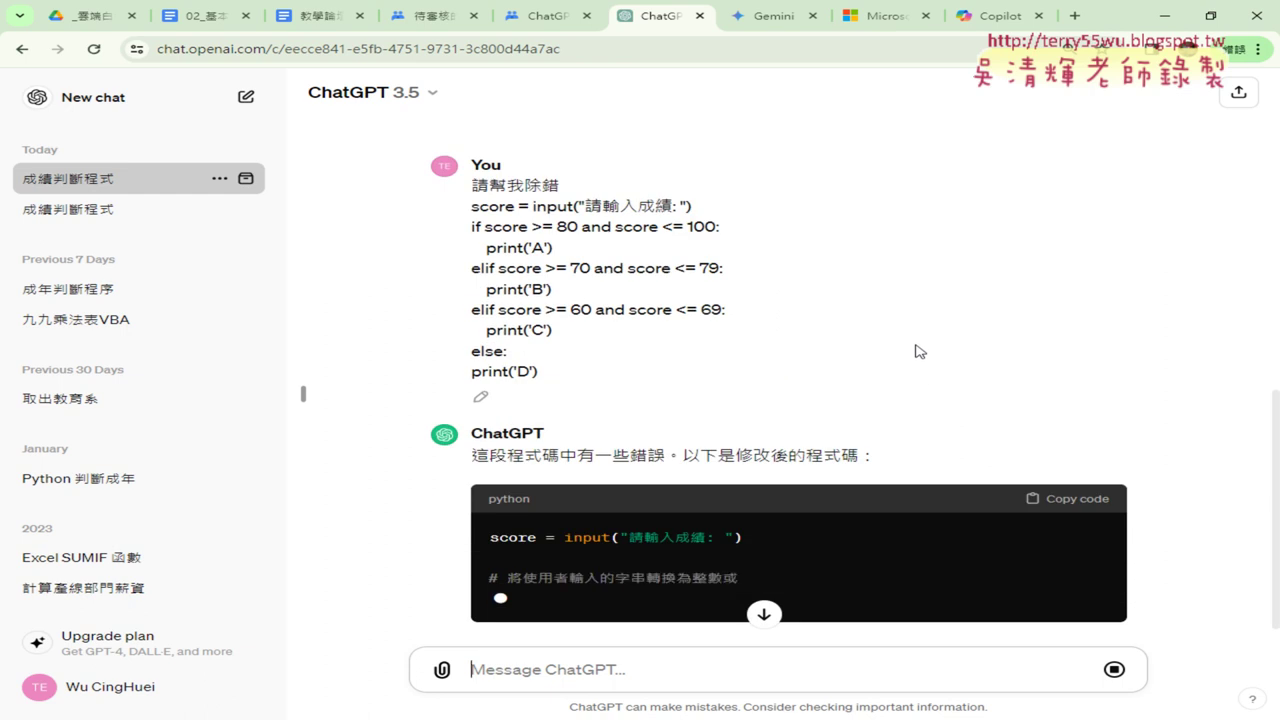
scroll(900, 340, "down", 1)
scroll(880, 329, "down", 1)
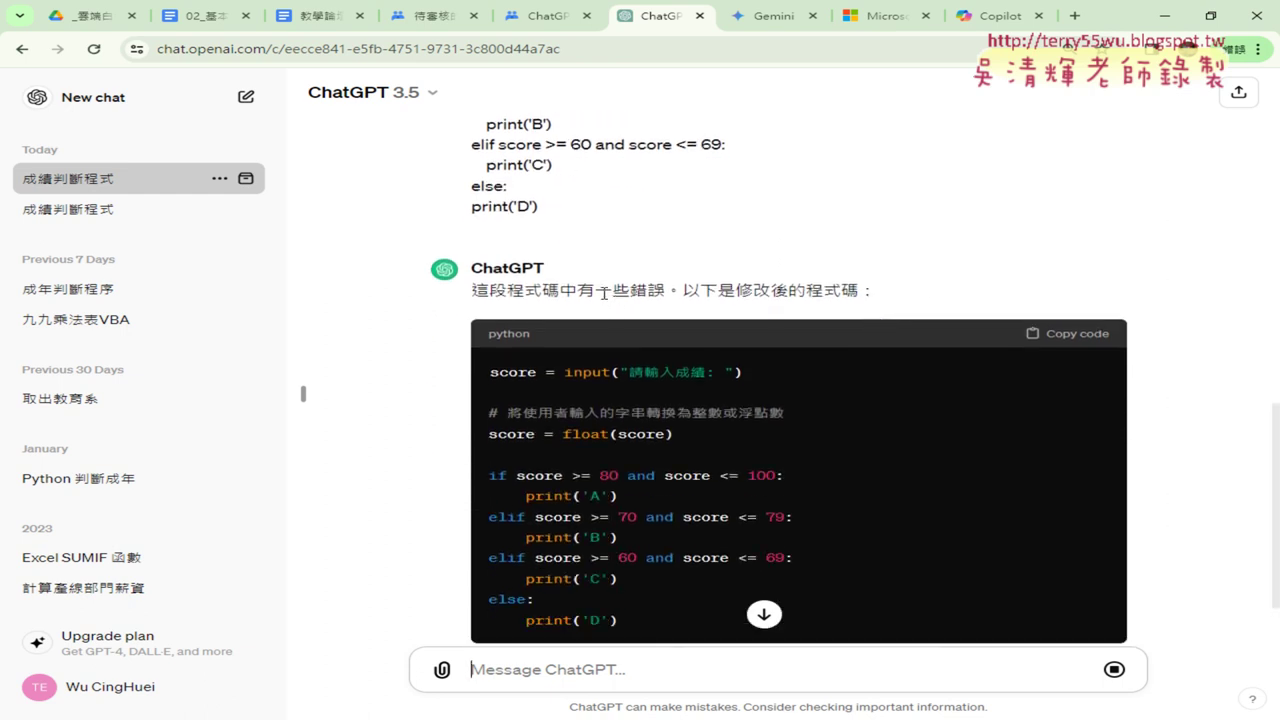
mouse_move(472, 290)
left_mouse_down()
mouse_move(686, 290)
mouse_move(666, 289)
left_mouse_up()
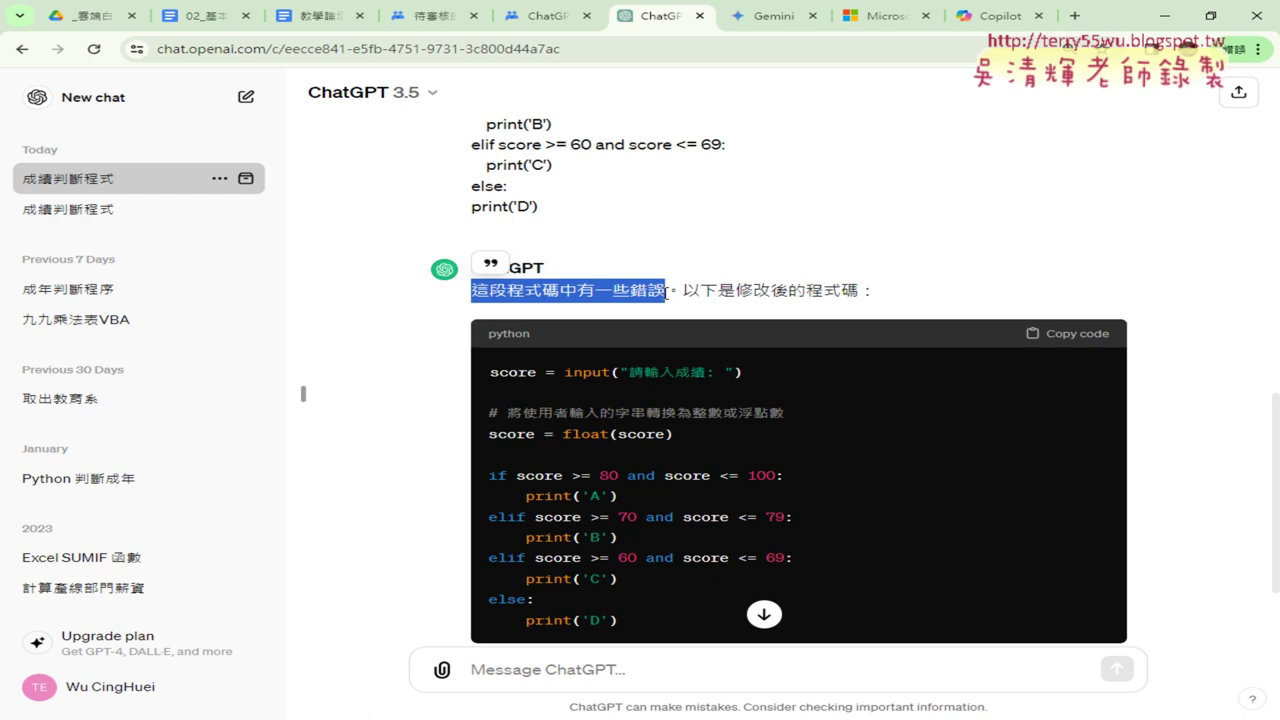
scroll(666, 290, "down", 2)
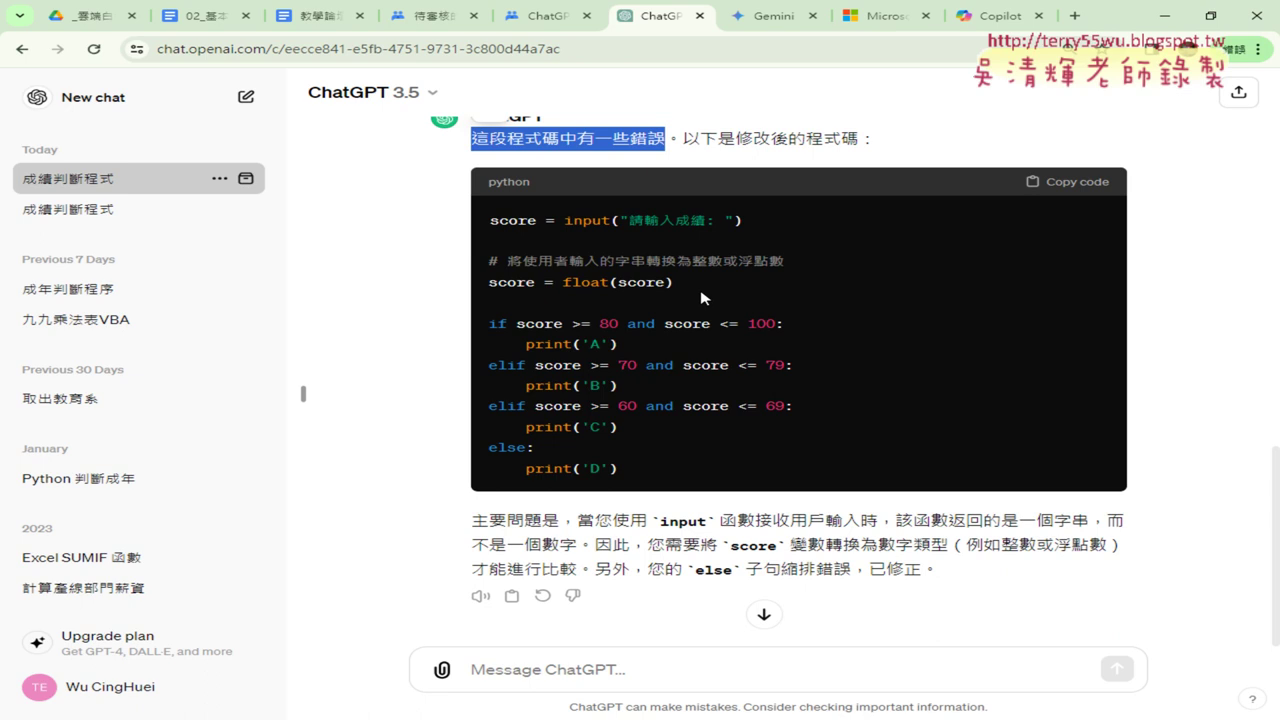
left_click_drag(673, 286, 565, 283)
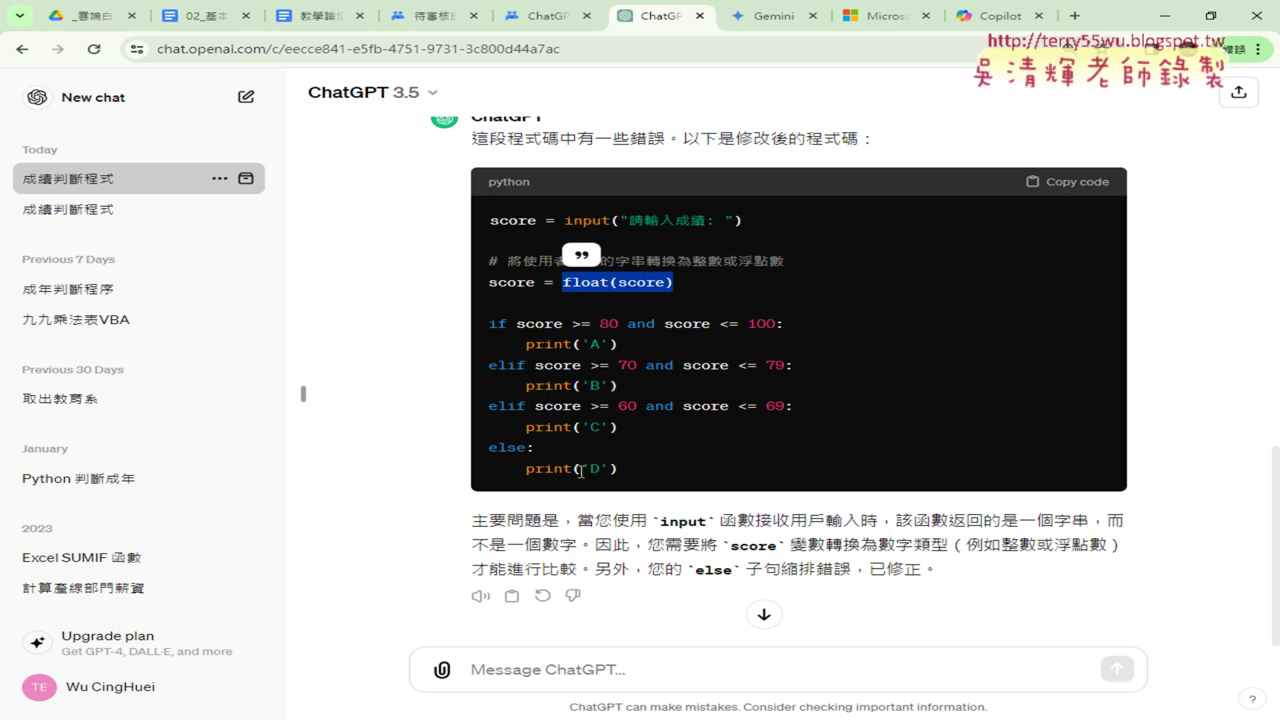
left_click_drag(527, 467, 489, 468)
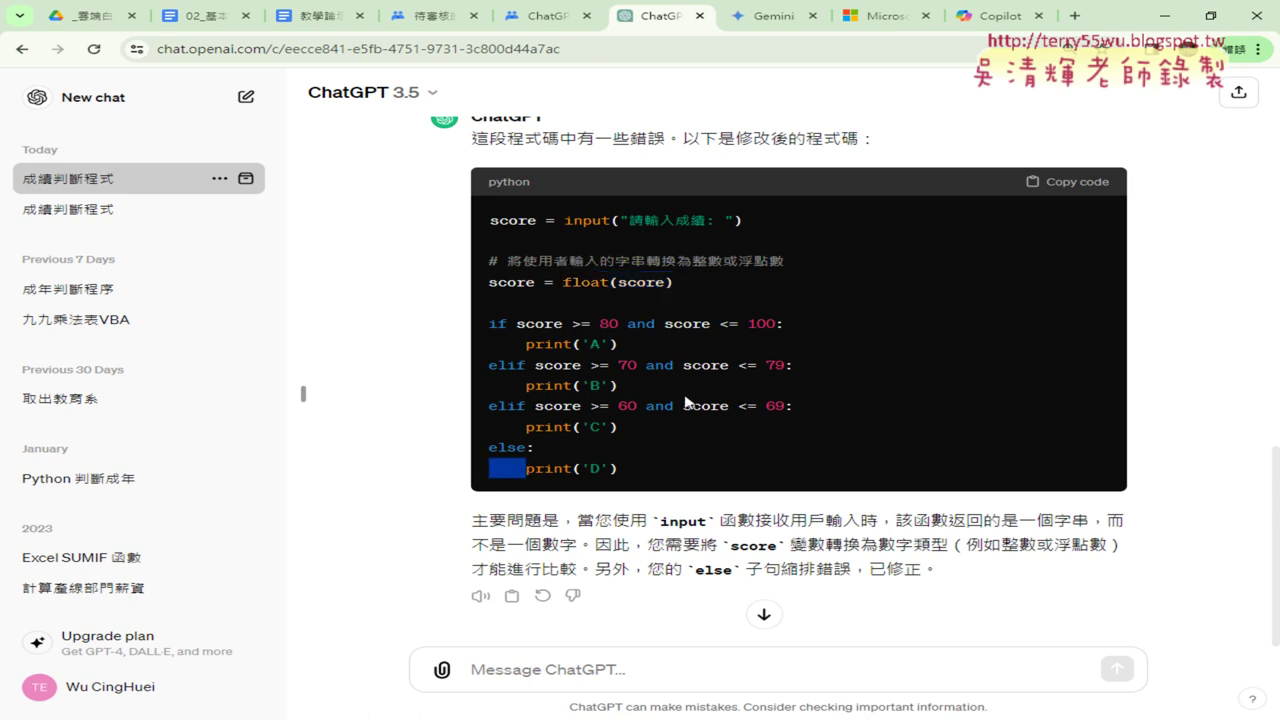
left_click_drag(563, 282, 609, 283)
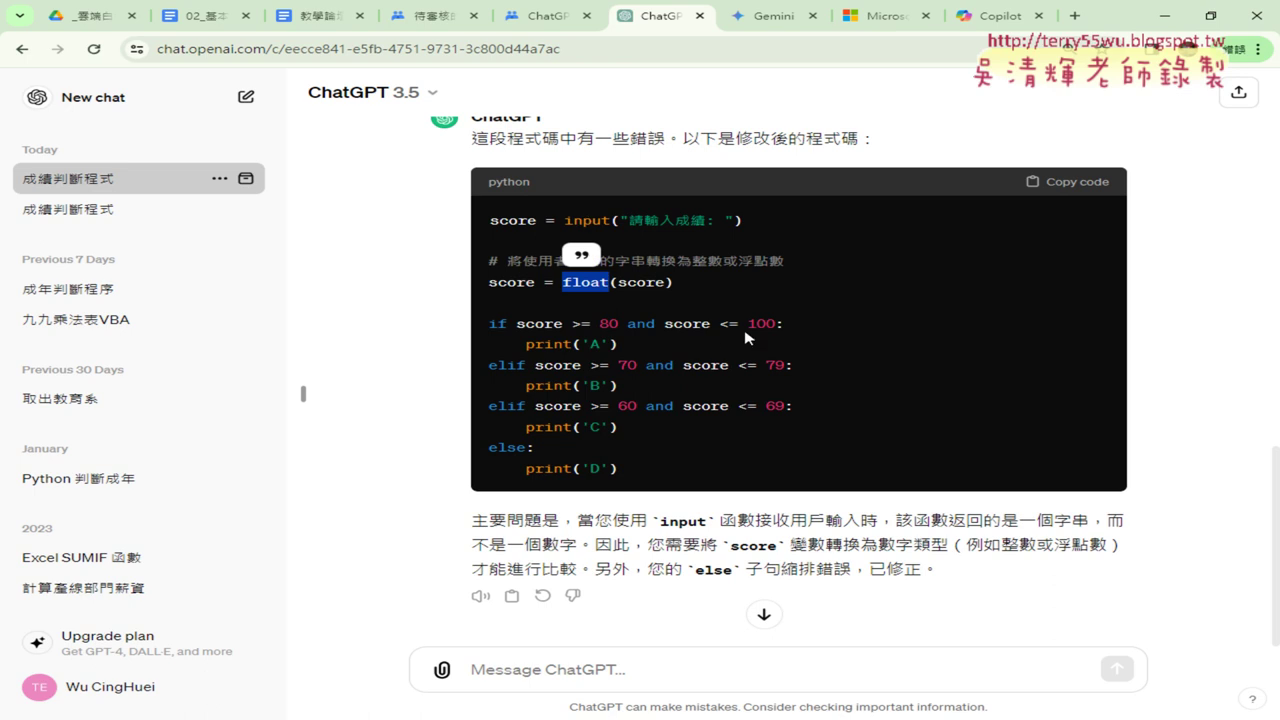
Copy the corrected code and select the entire old script in Spyder
left_click_drag(643, 475, 490, 207)
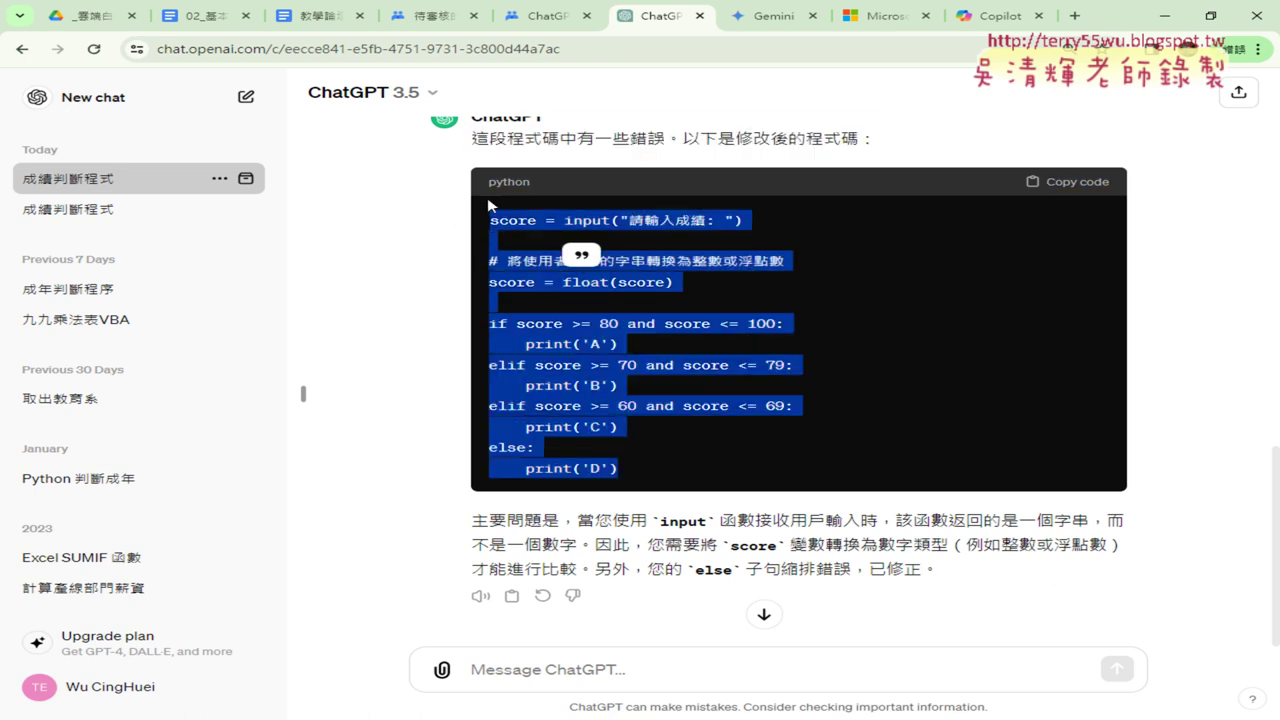
left_click(1068, 182)
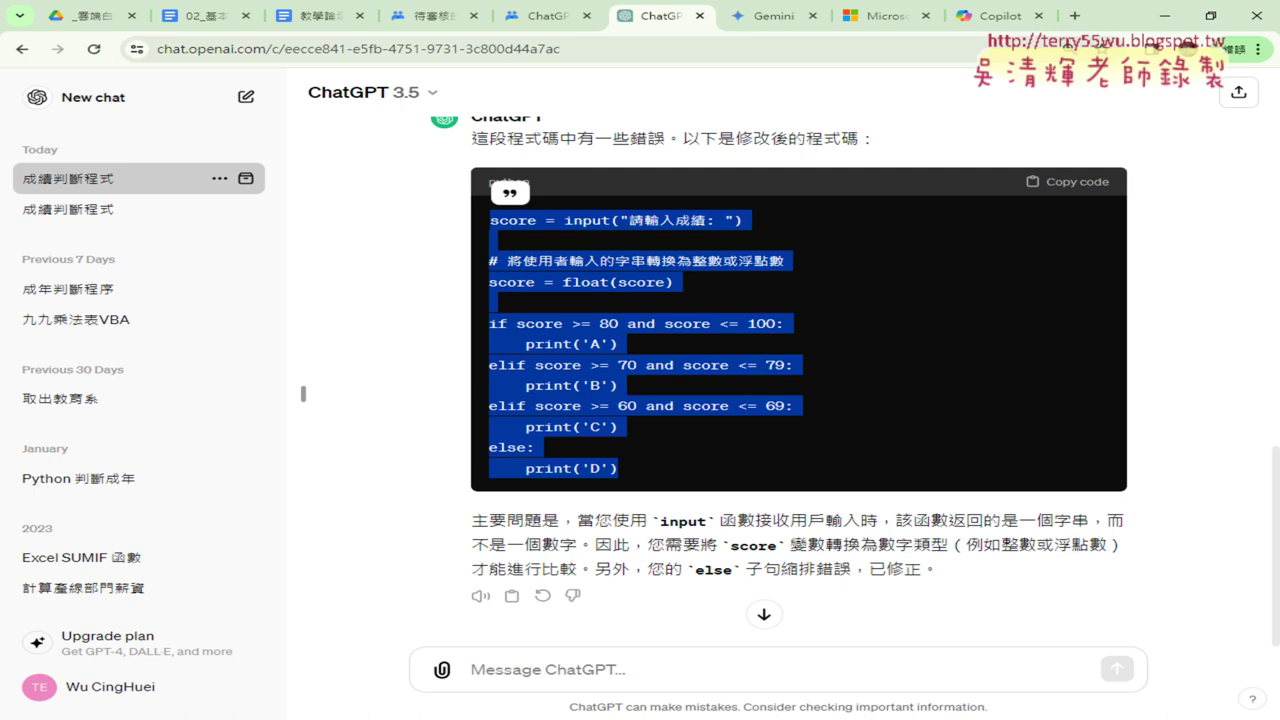
key("alt+Tab")
left_click_drag(411, 346, 12, 28)
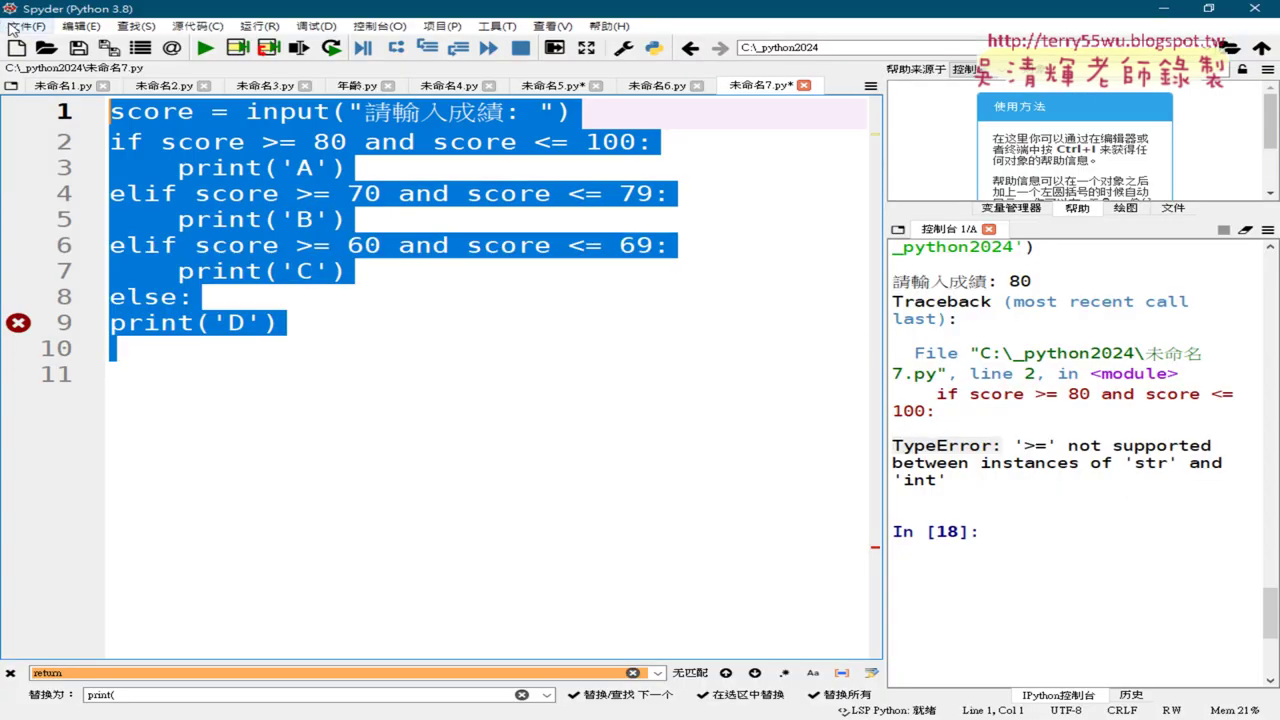
Replace the old script with the corrected code and run it with 80, getting grade A
key("ctrl+v")
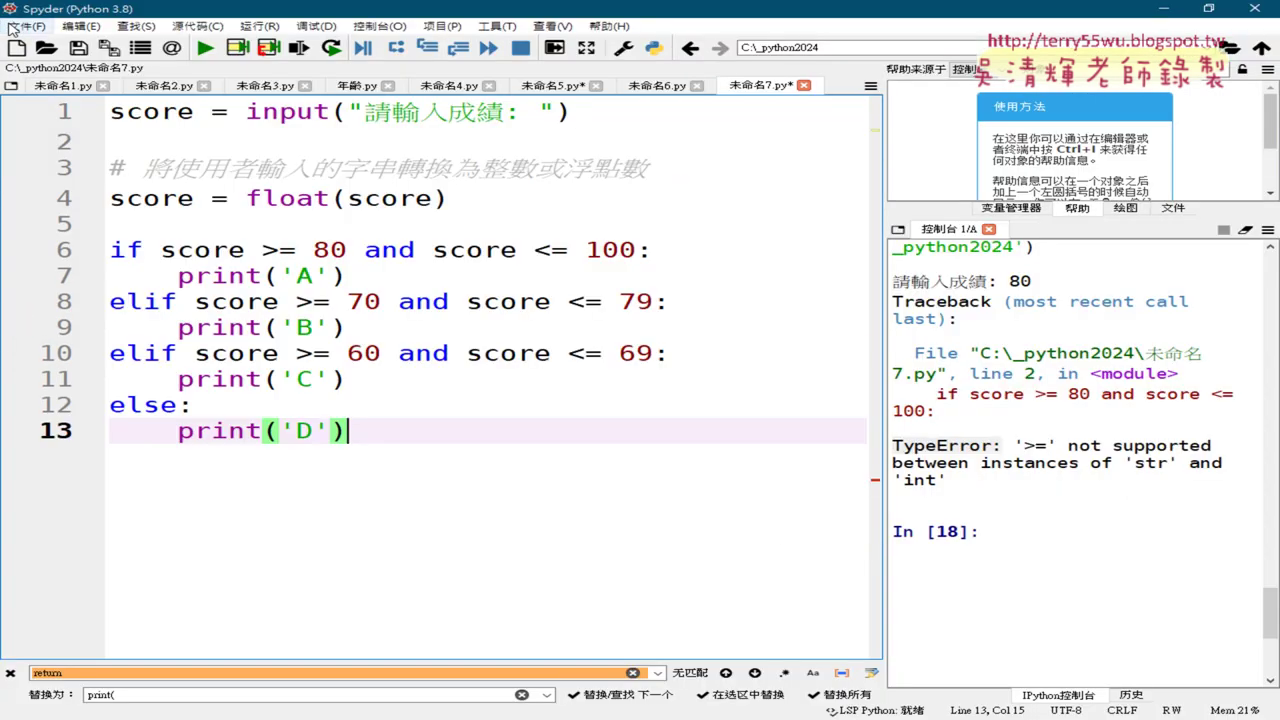
left_click(205, 47)
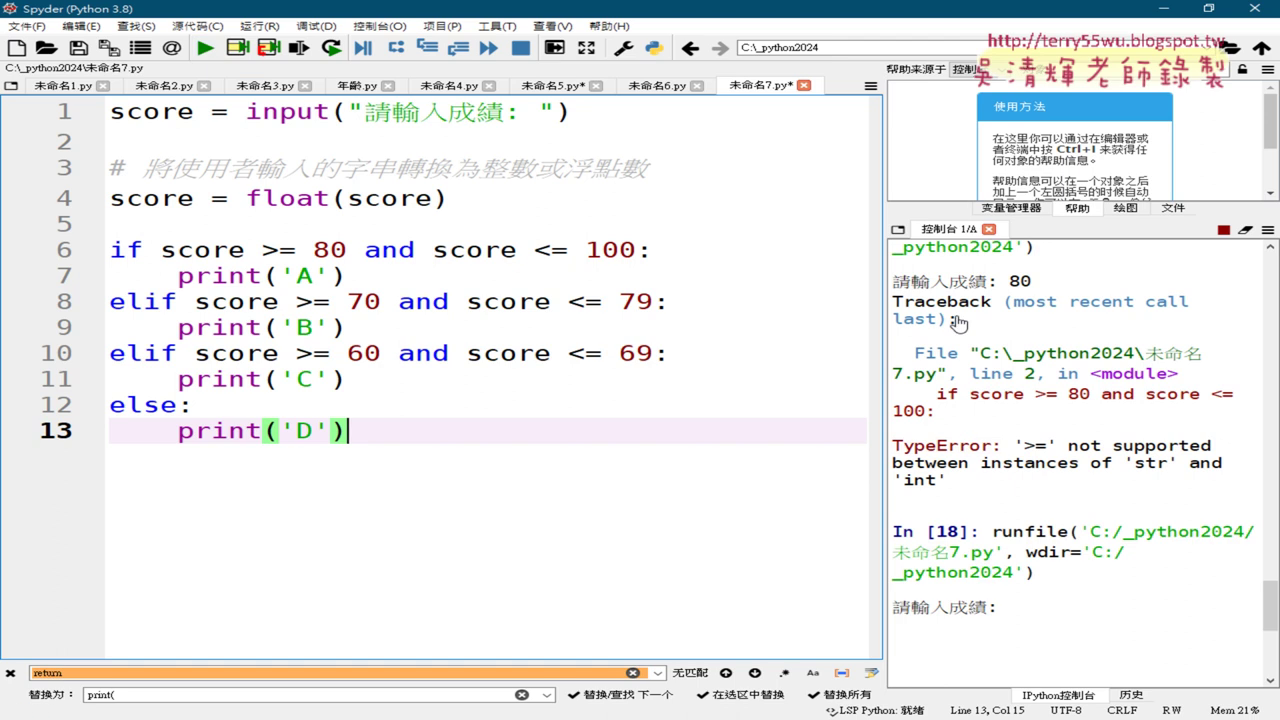
scroll(958, 322, "down", 3)
left_click(1069, 449)
type("80")
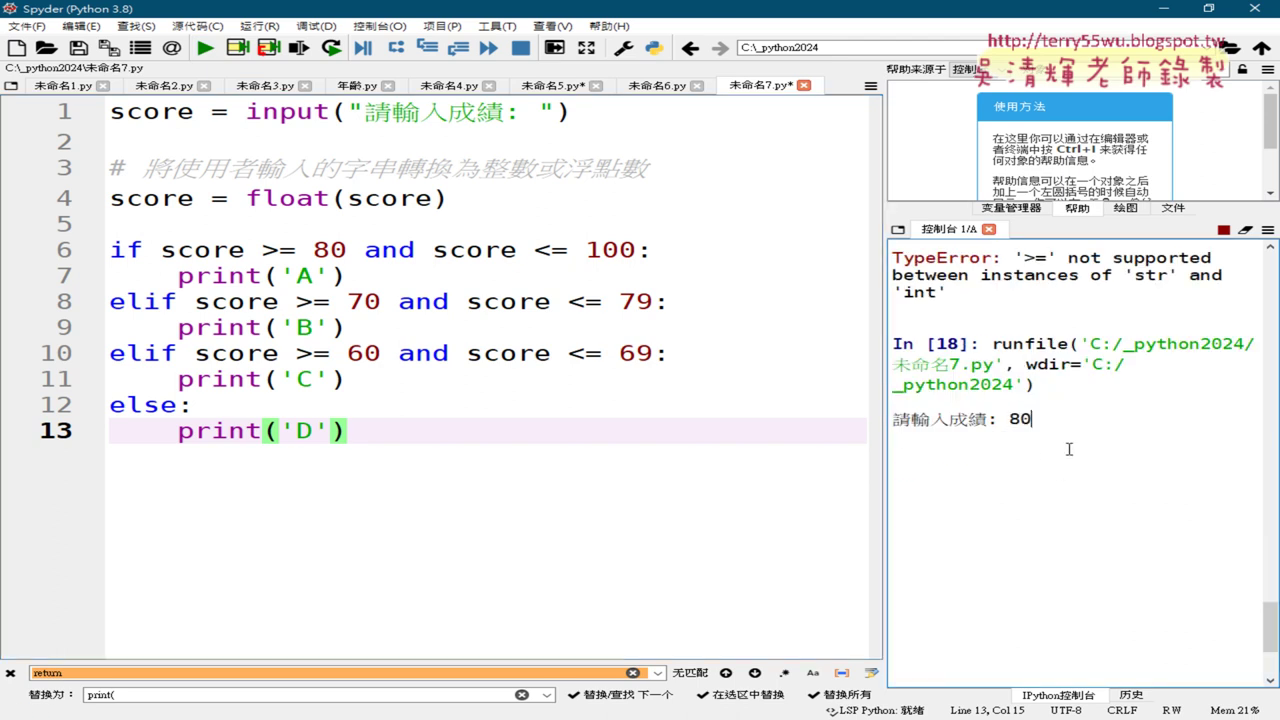
key("Return")
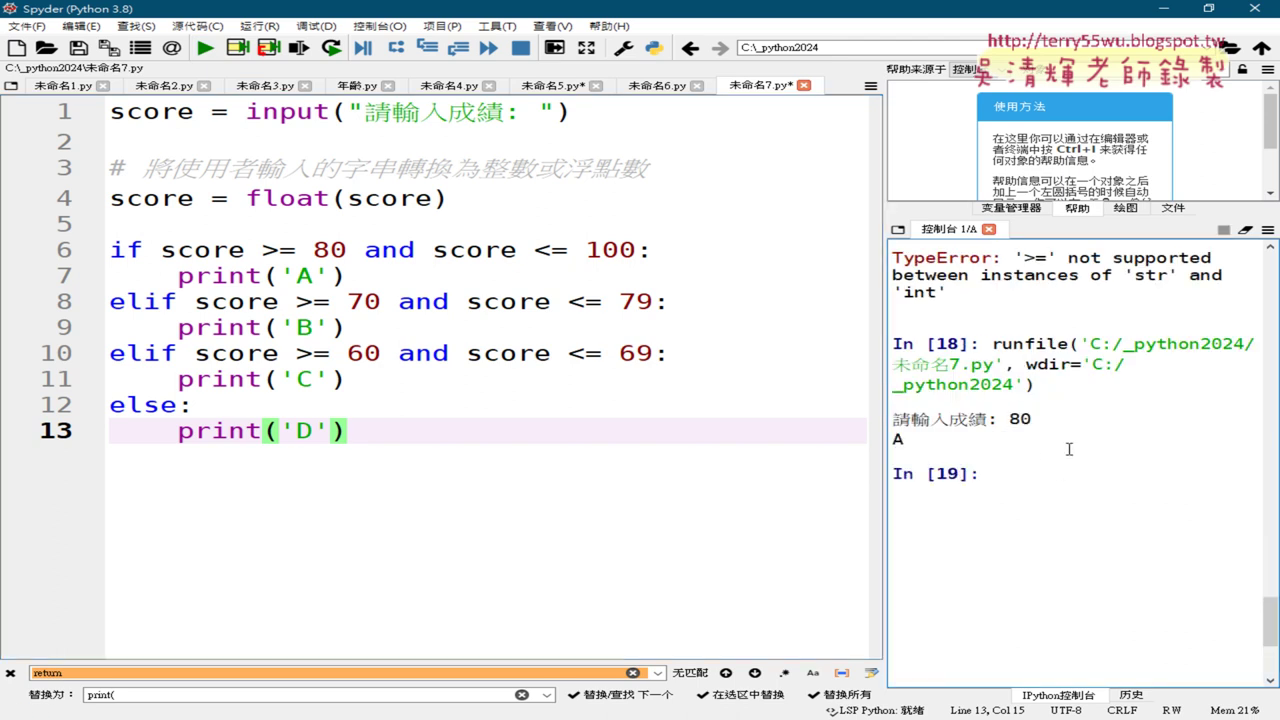
Change float to eval on line 4, then return to the ChatGPT conversation
left_click_drag(331, 198, 253, 195)
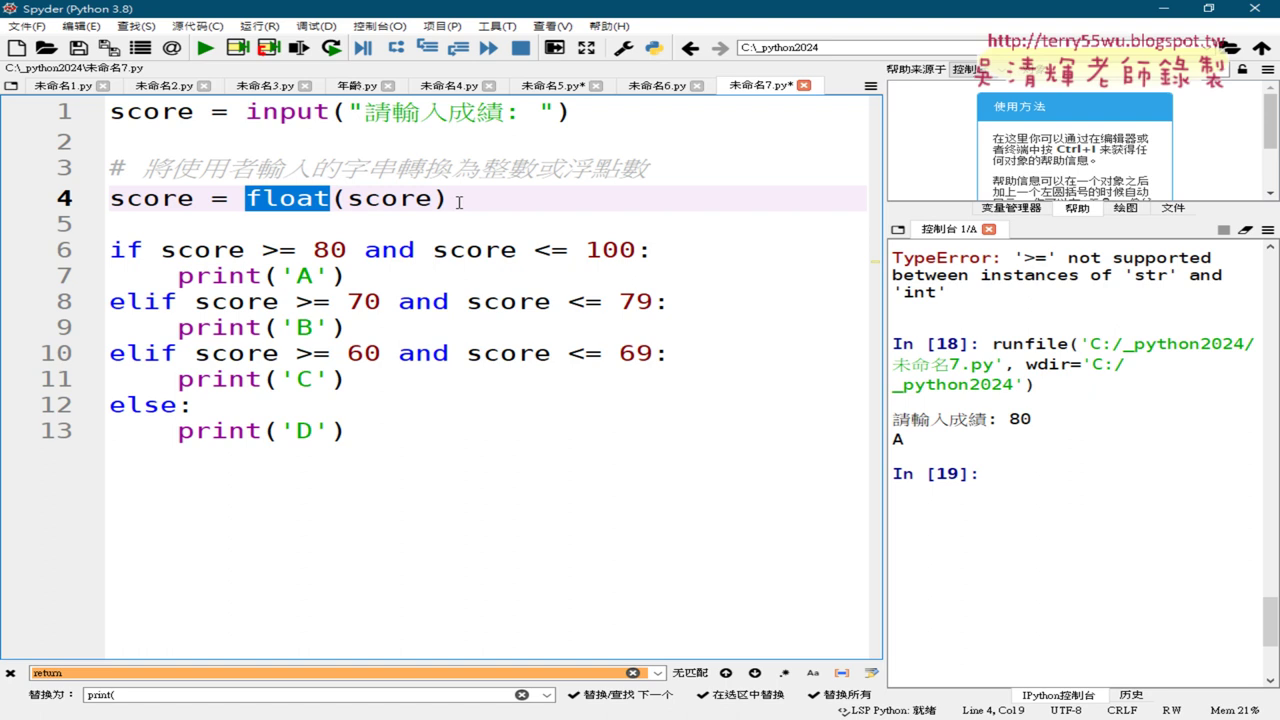
type("e")
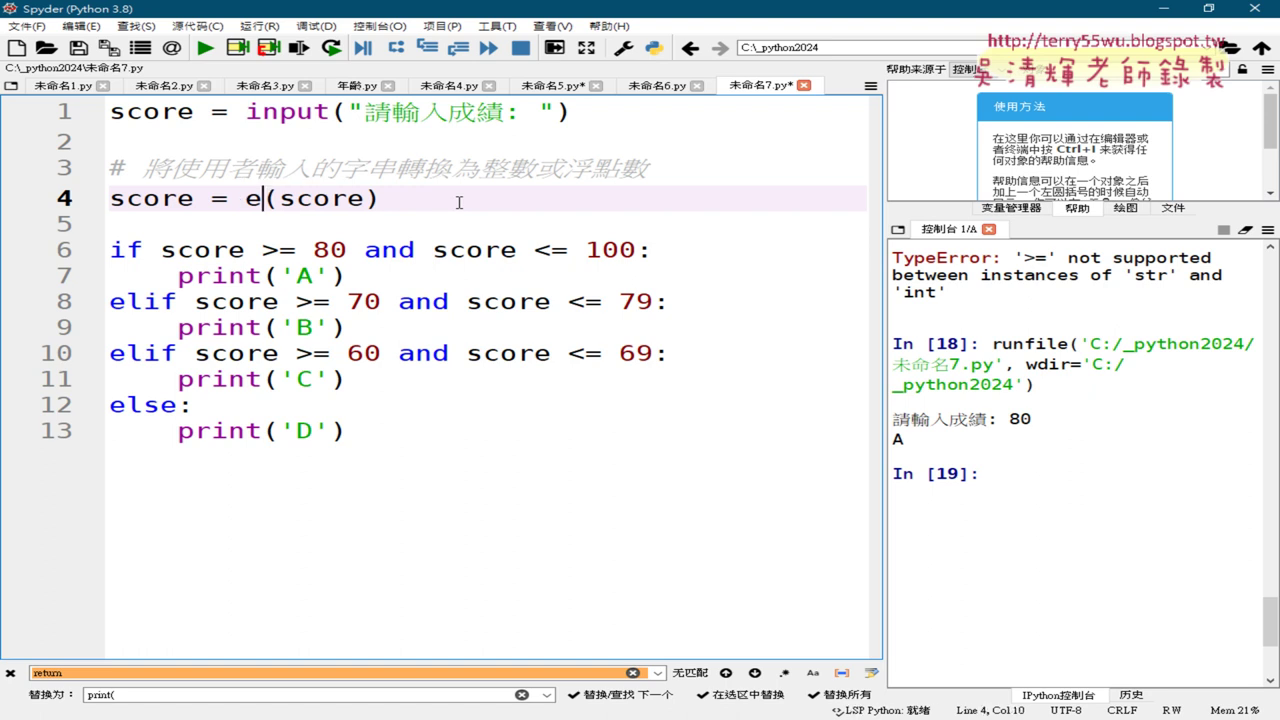
type("va")
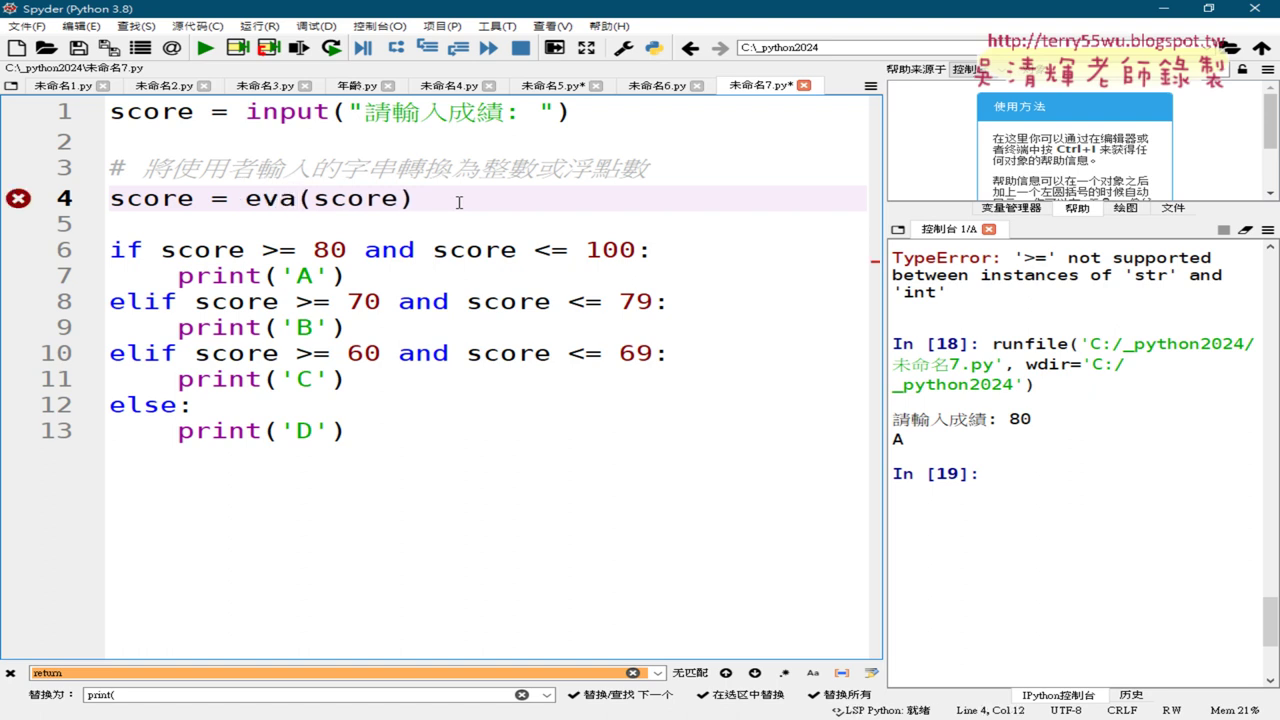
type("l")
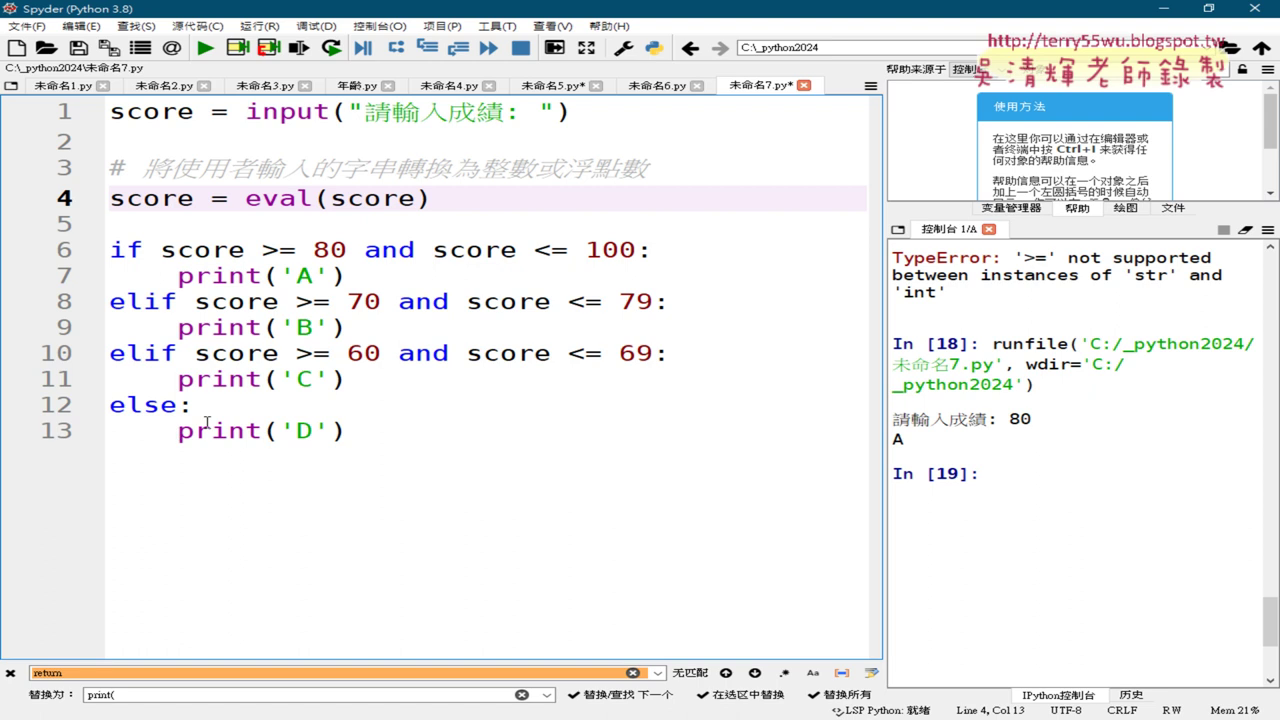
left_click(1163, 8)
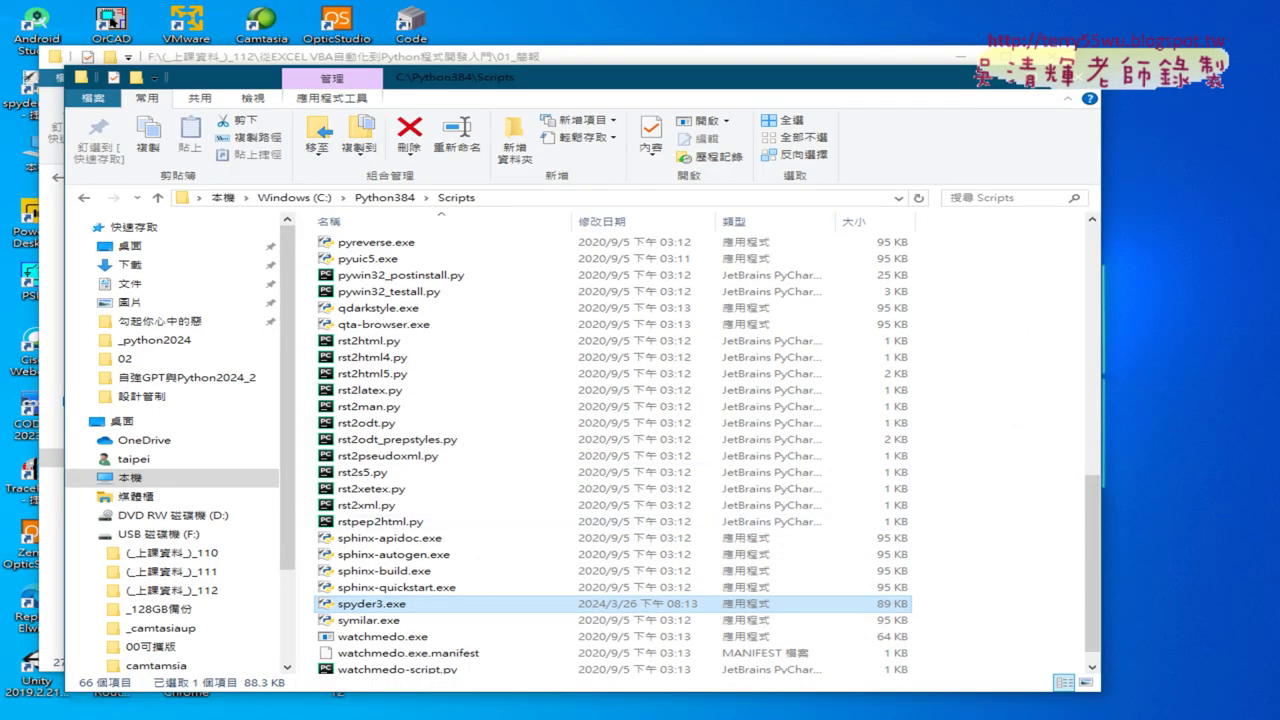
key("alt+Tab")
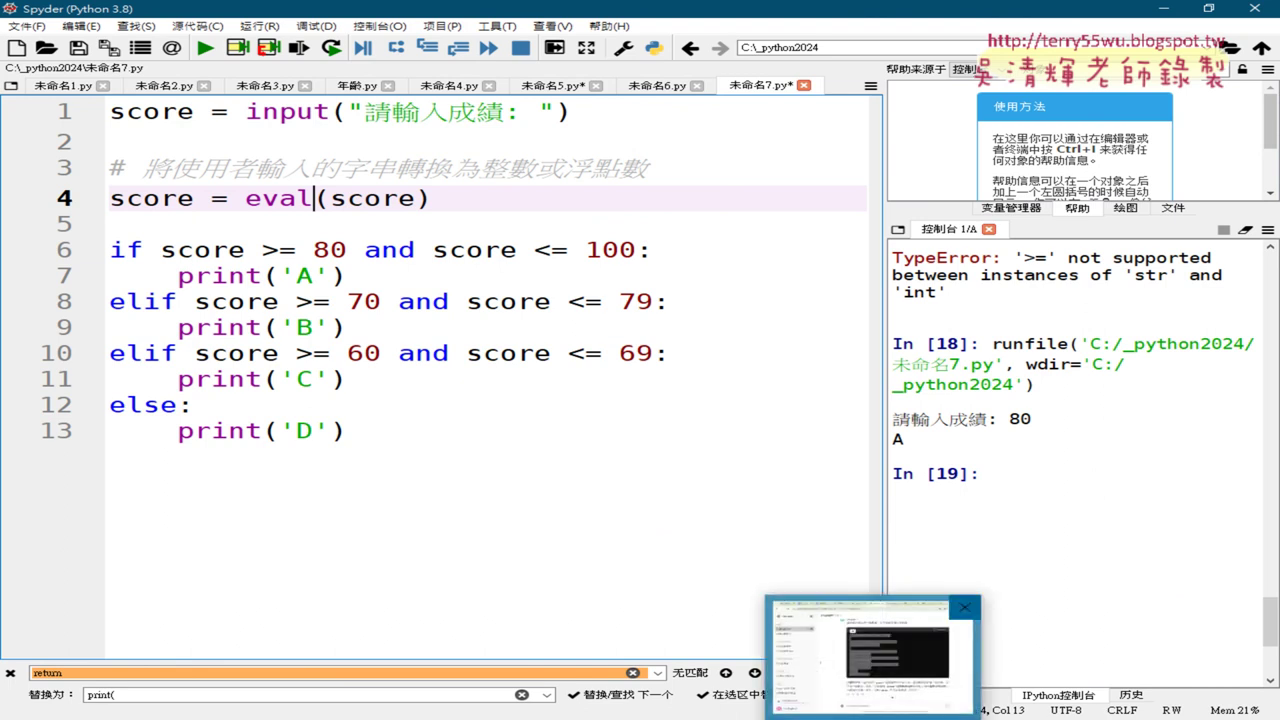
key("alt+Tab")
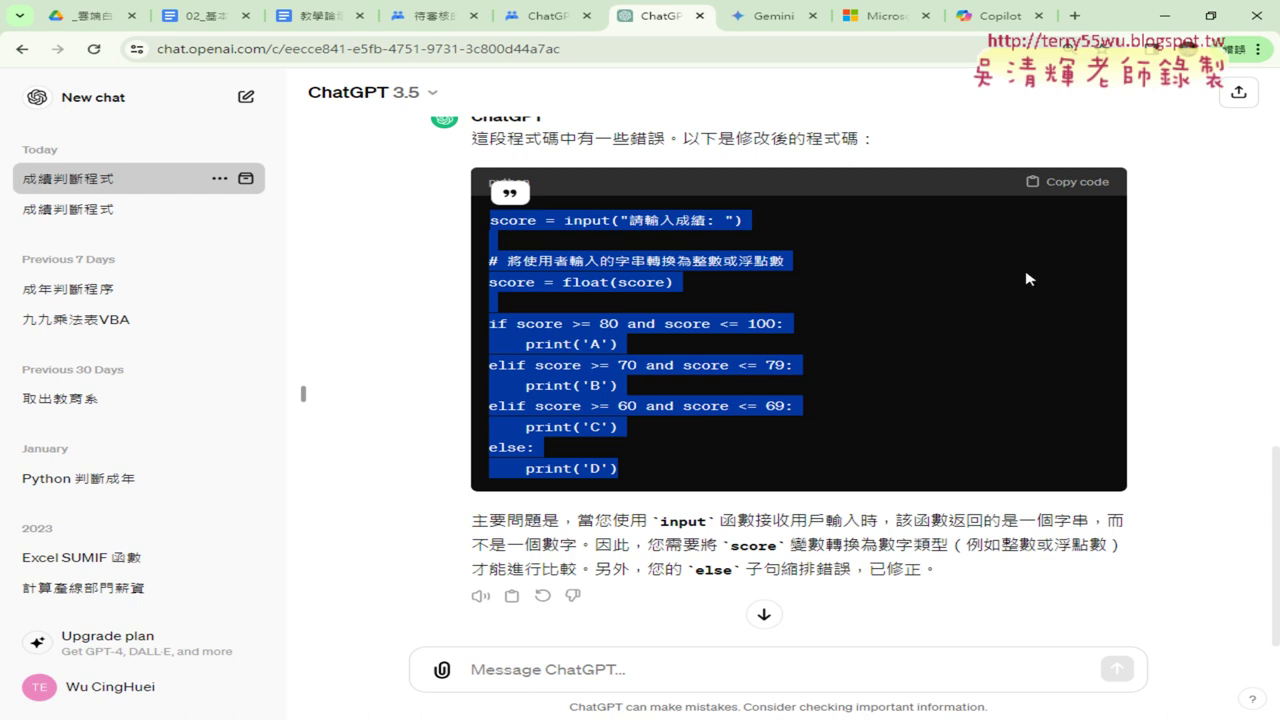
Paste the corrected grading code with '請幫我解釋程式' and read the explanation of the float conversion and score bands
left_click(1068, 182)
left_click(624, 669)
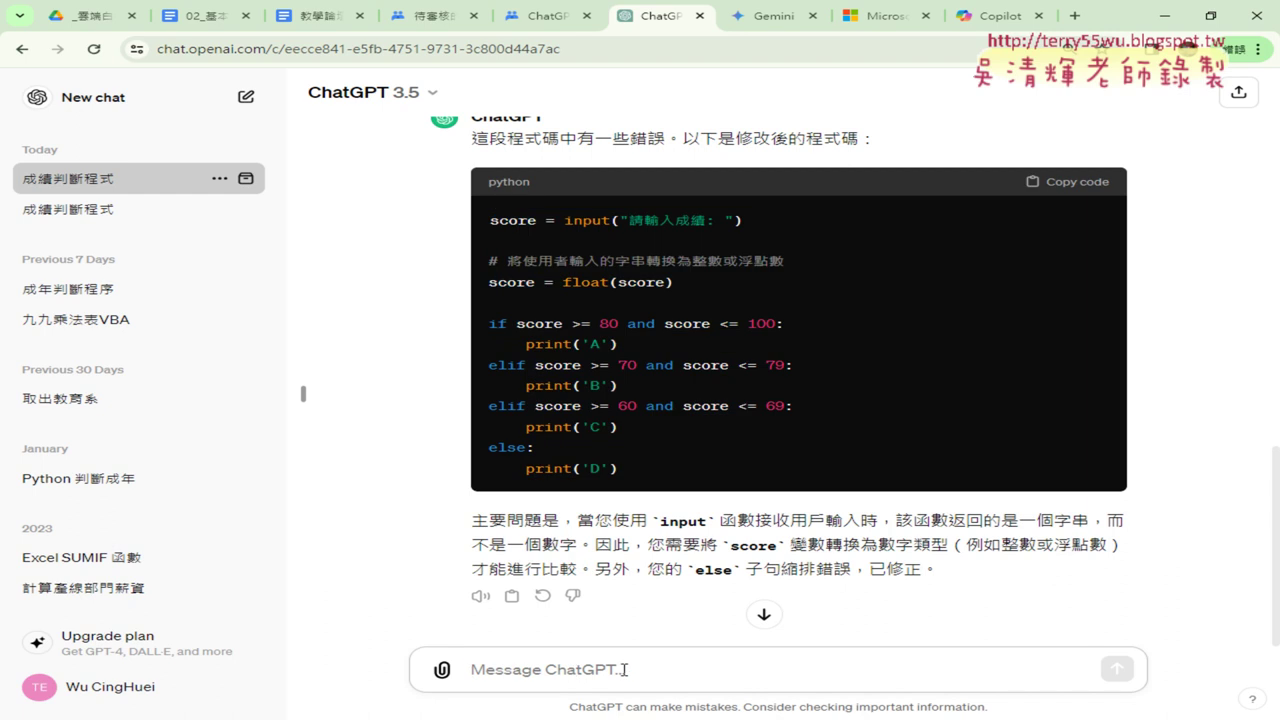
key("ctrl+v")
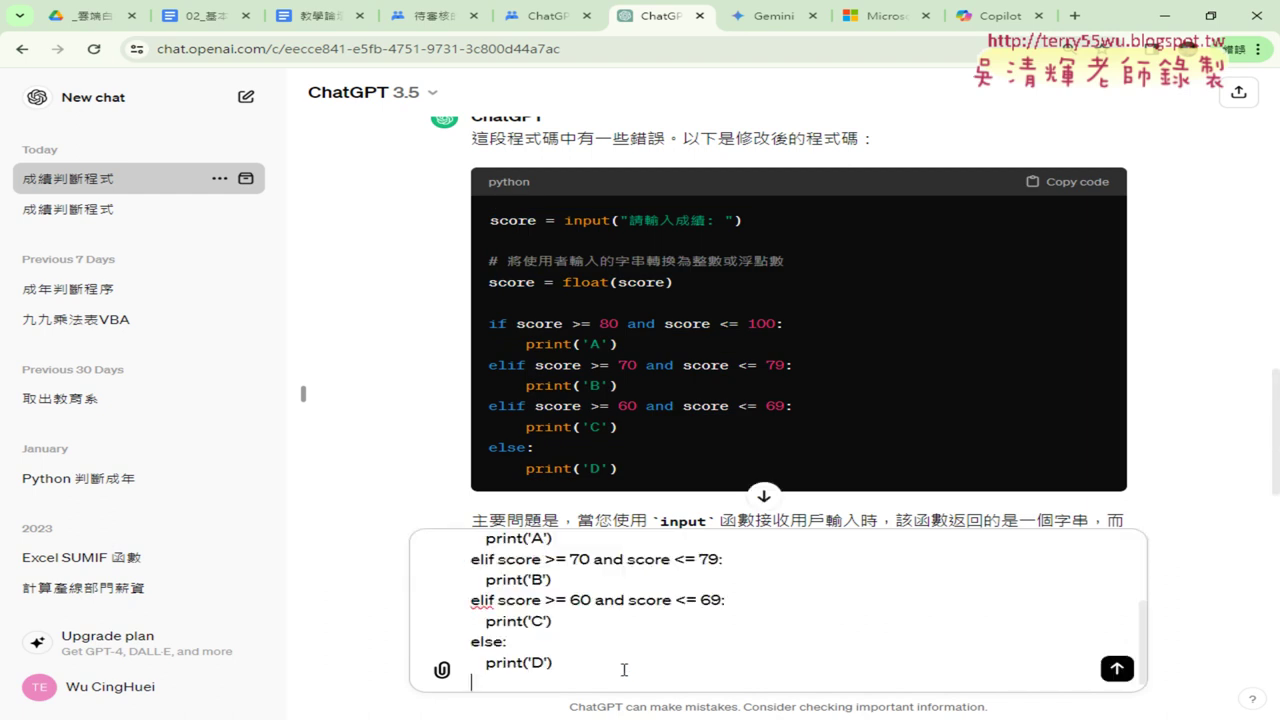
type("<-")
type("請")
type("幫我")
type("解釋")
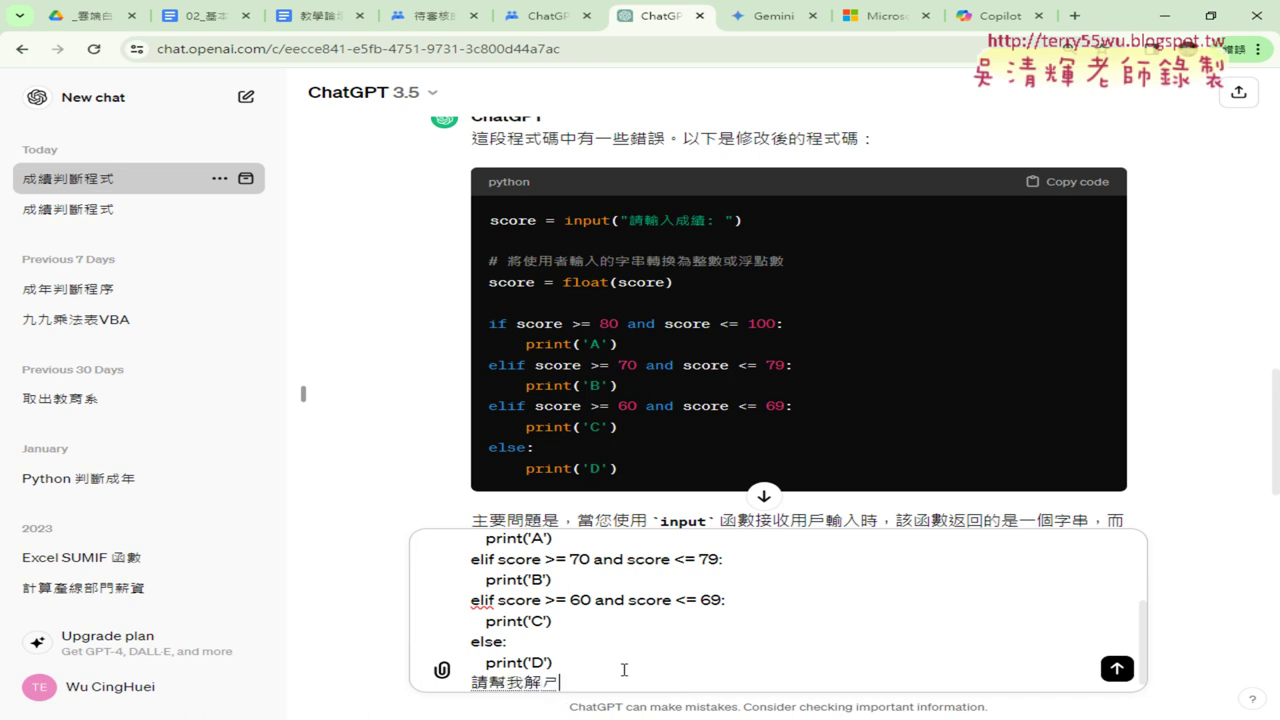
type("程式")
key("Return")
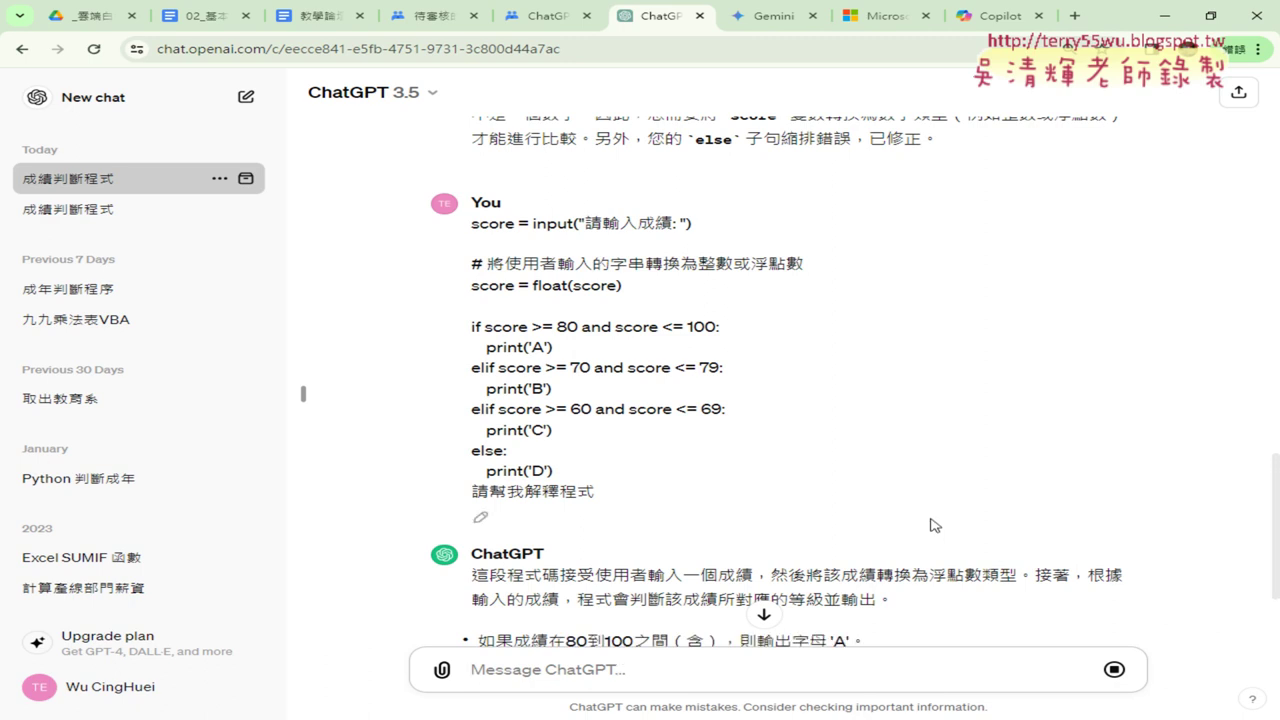
scroll(950, 480, "down", 2)
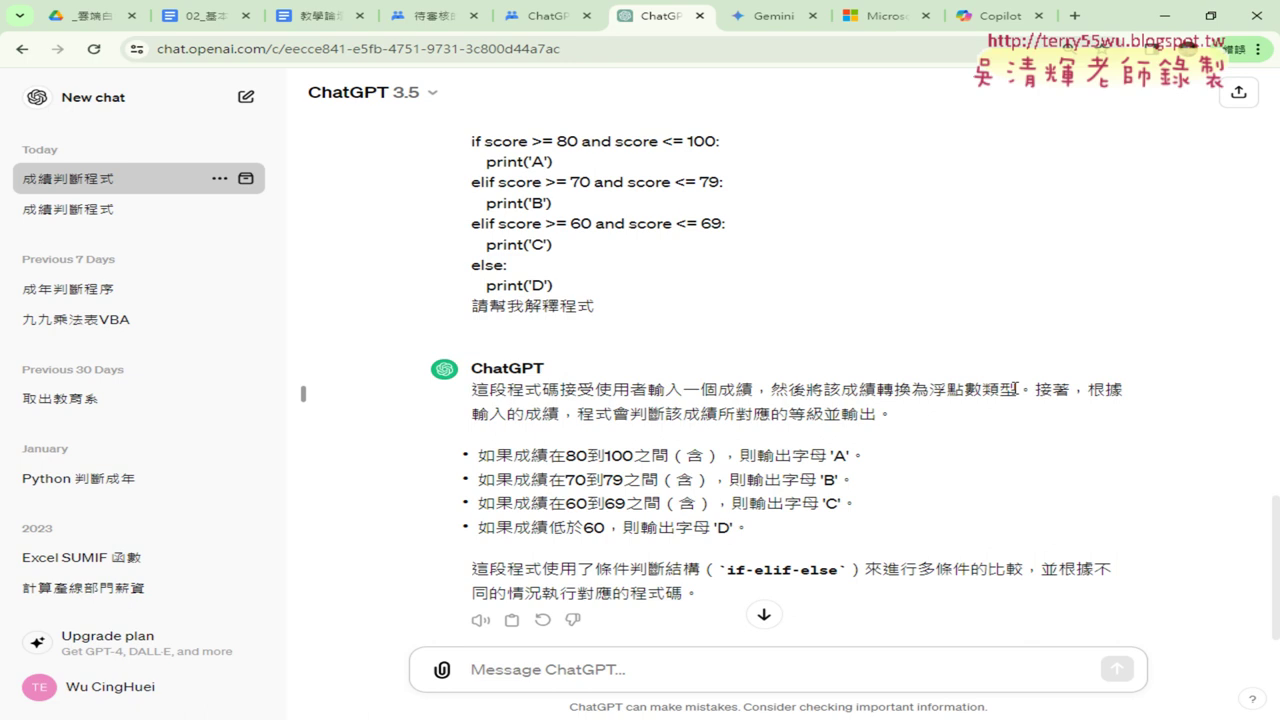
Send '請幫我轉換為VBA' and review the resulting CalculateGrade macro using InputBox and MsgBox
type("請")
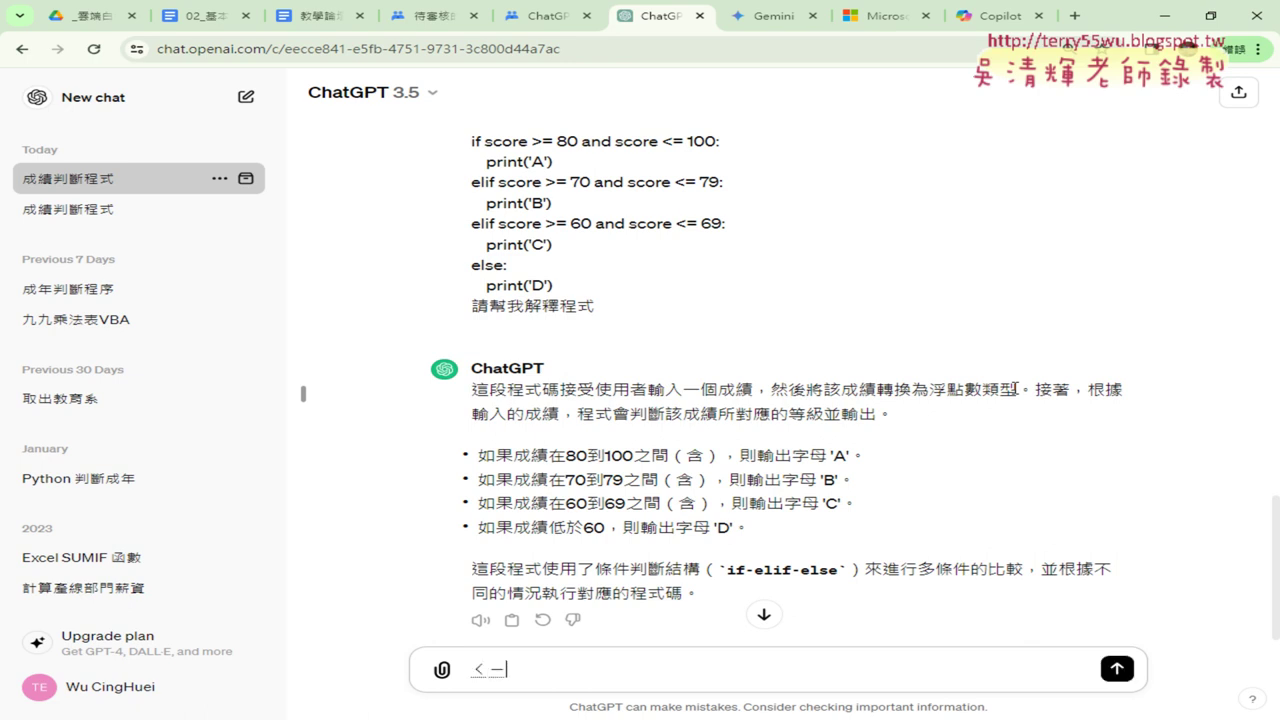
type("幫我")
type("轉")
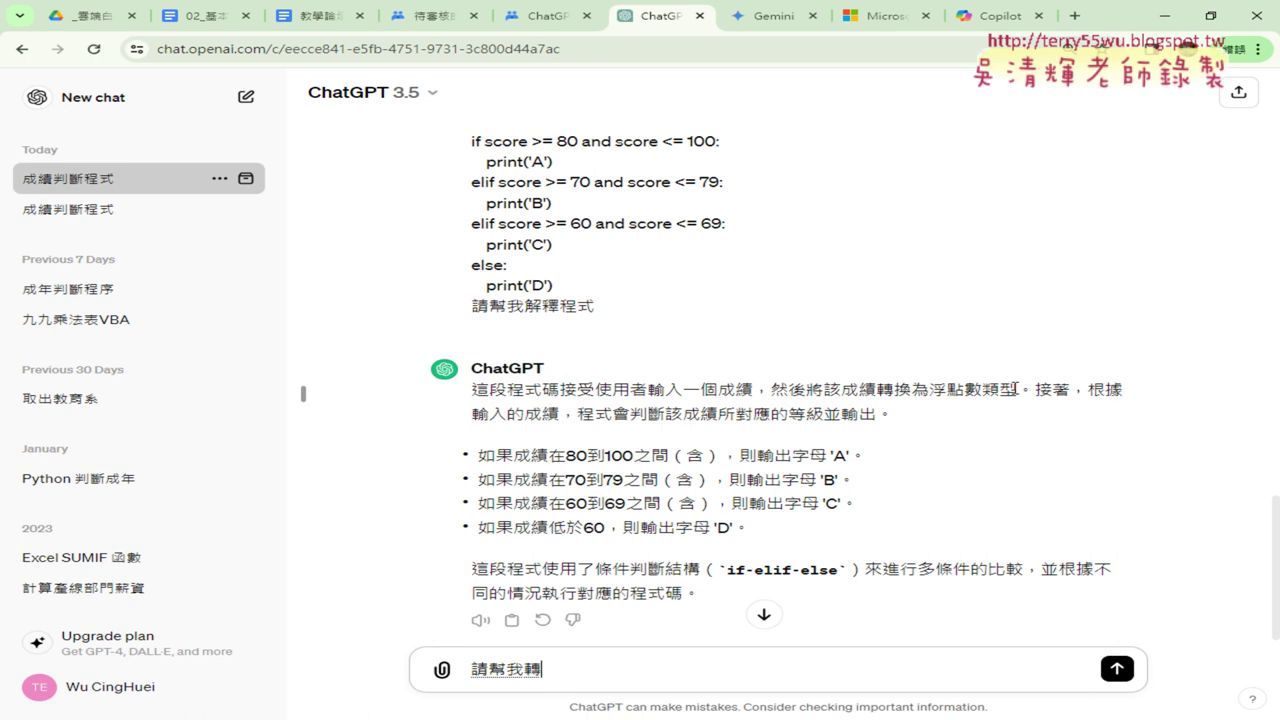
type("換為")
type("VBA")
key("Return")
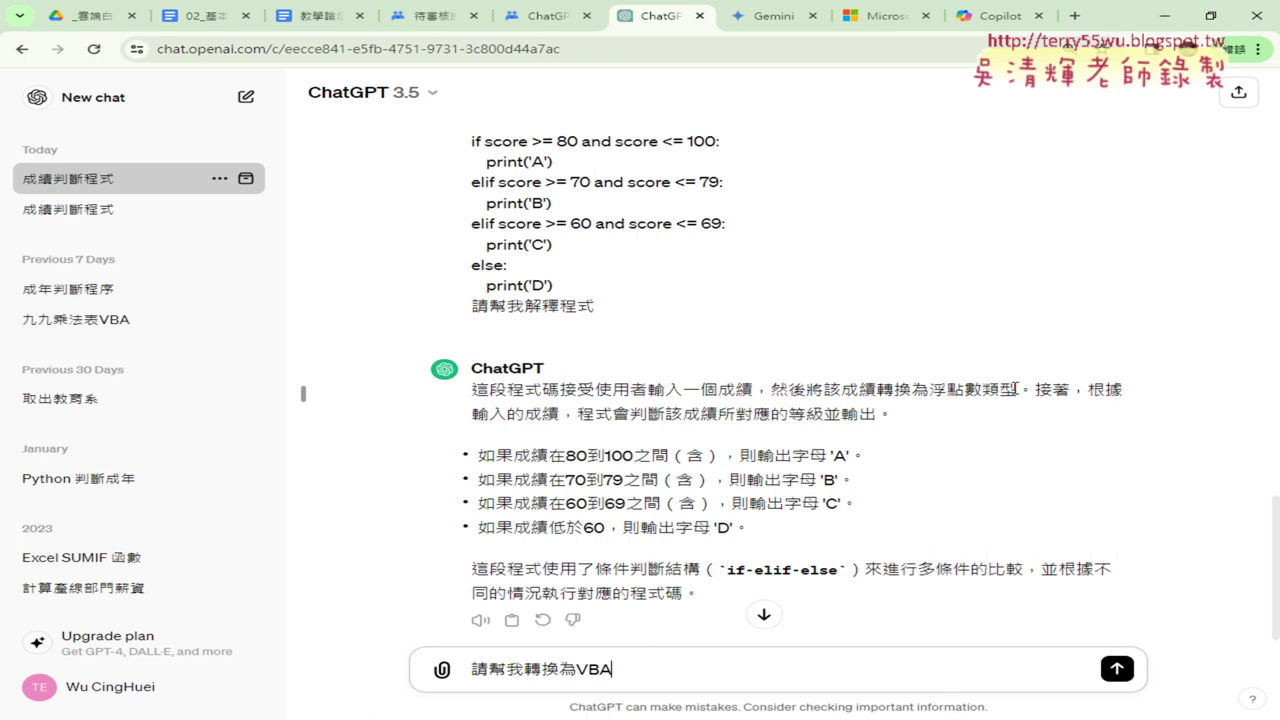
key("Return")
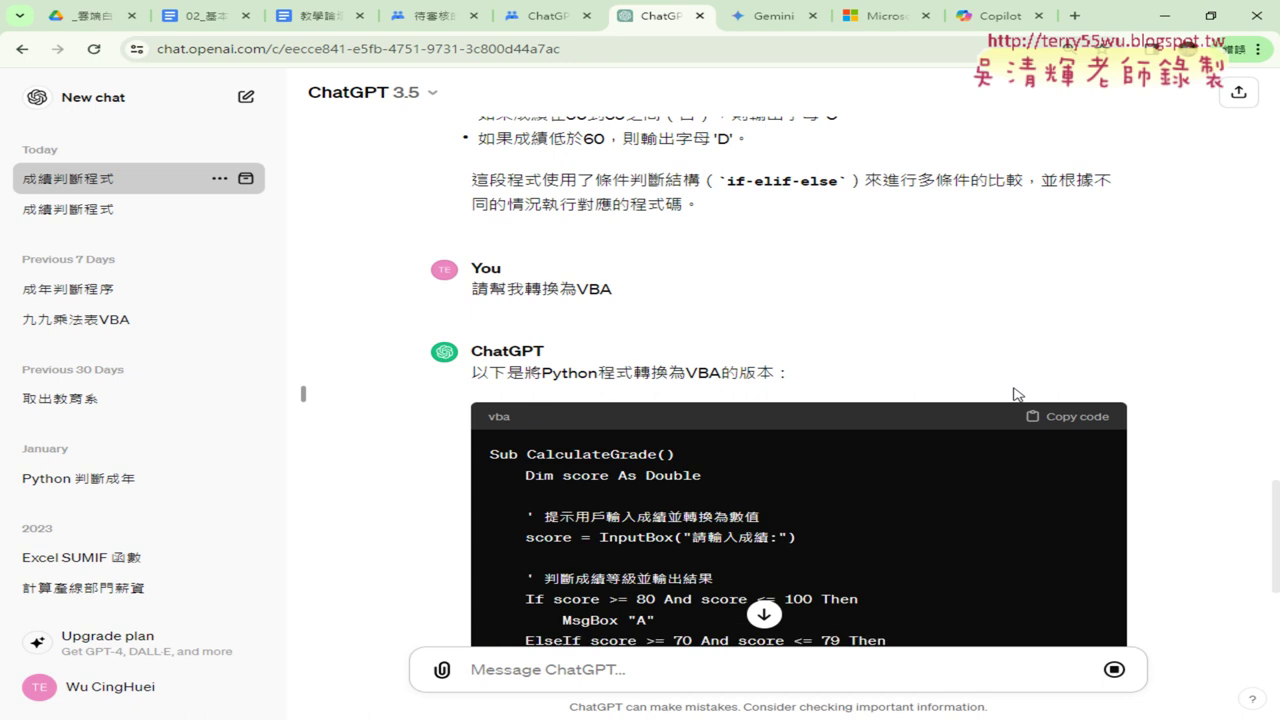
scroll(1015, 360, "down", 3)
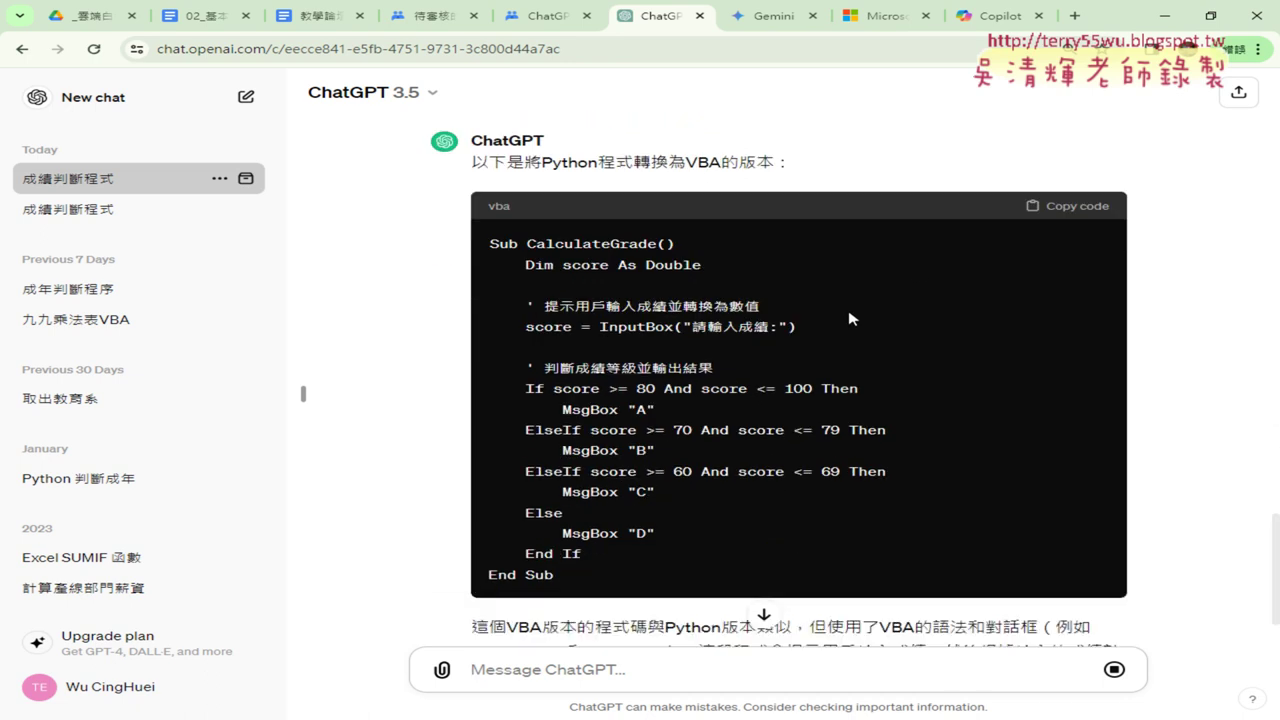
scroll(806, 310, "up", 1)
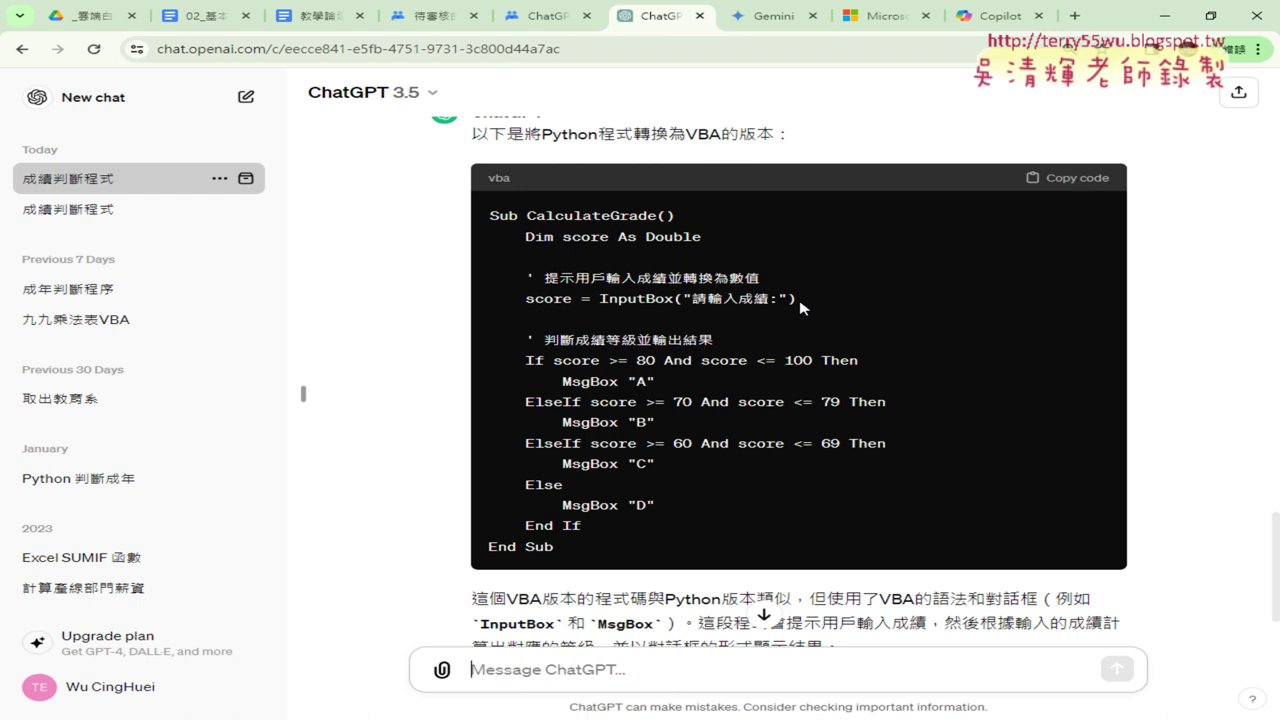
left_click(680, 670)
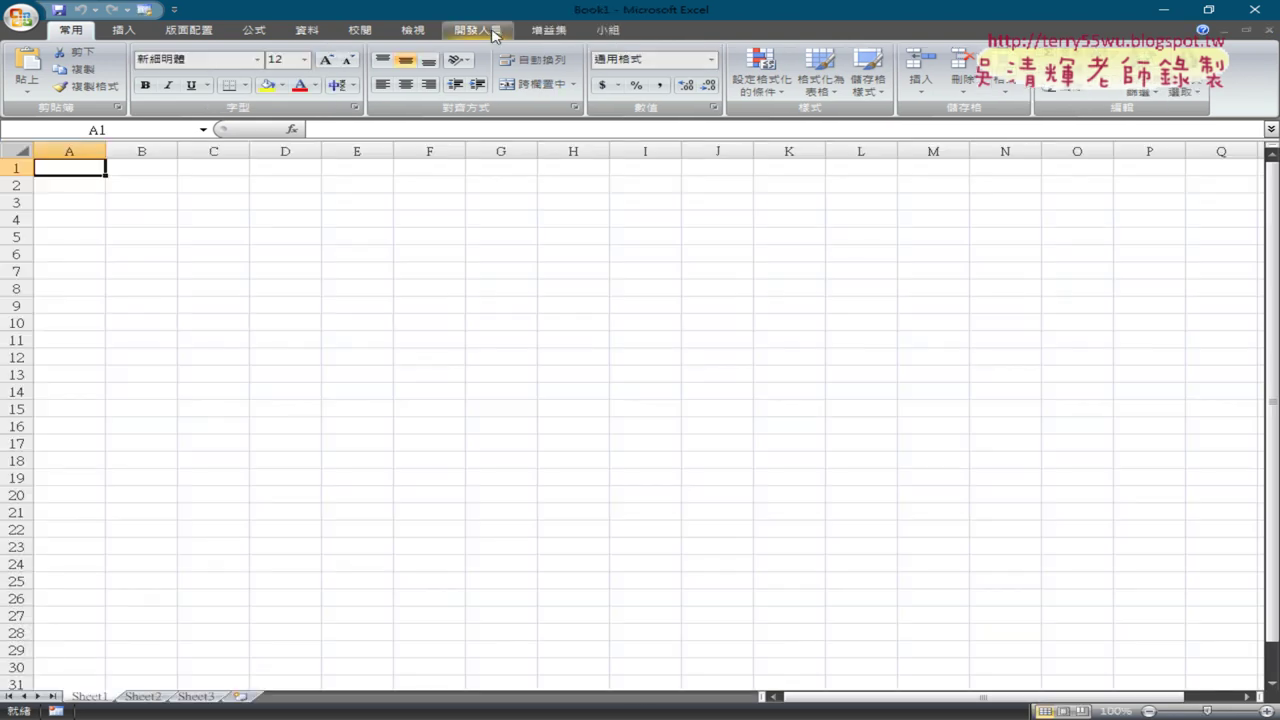
Show Excel's Developer tab, copy ChatGPT's VBA CalculateGrade code, and minimize Chrome
left_click(487, 32)
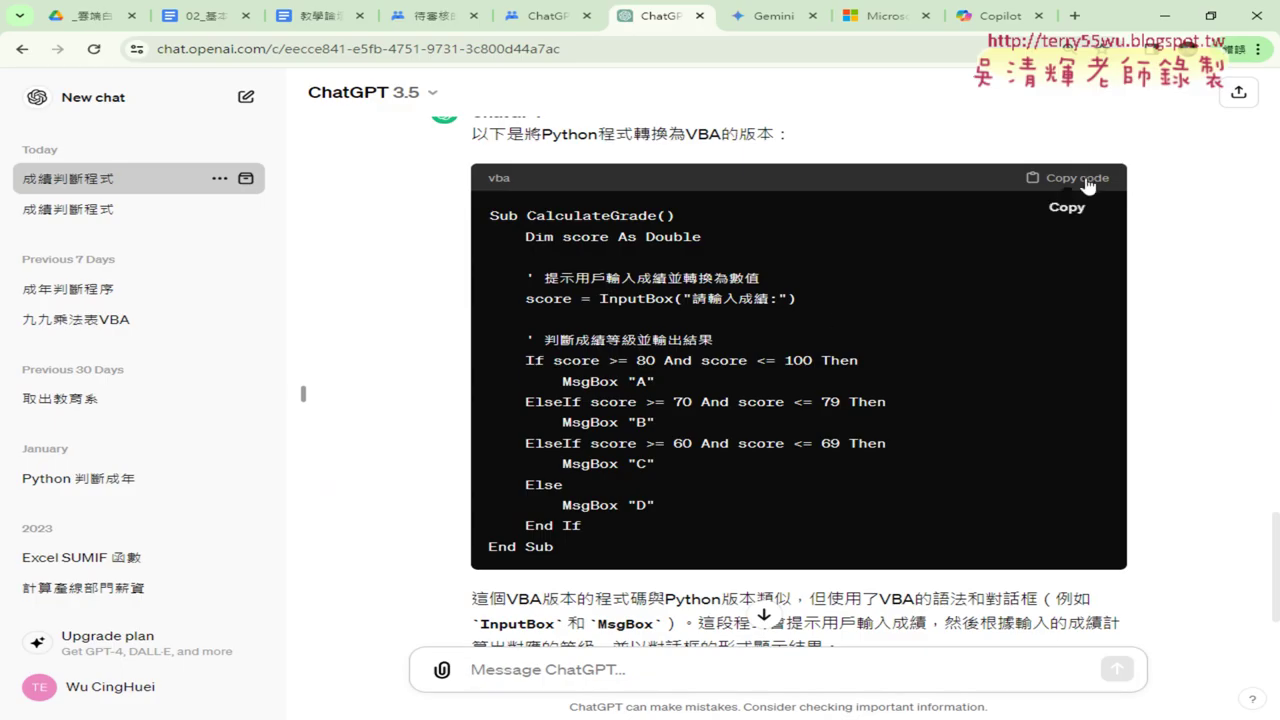
left_click(1099, 182)
left_click(1166, 18)
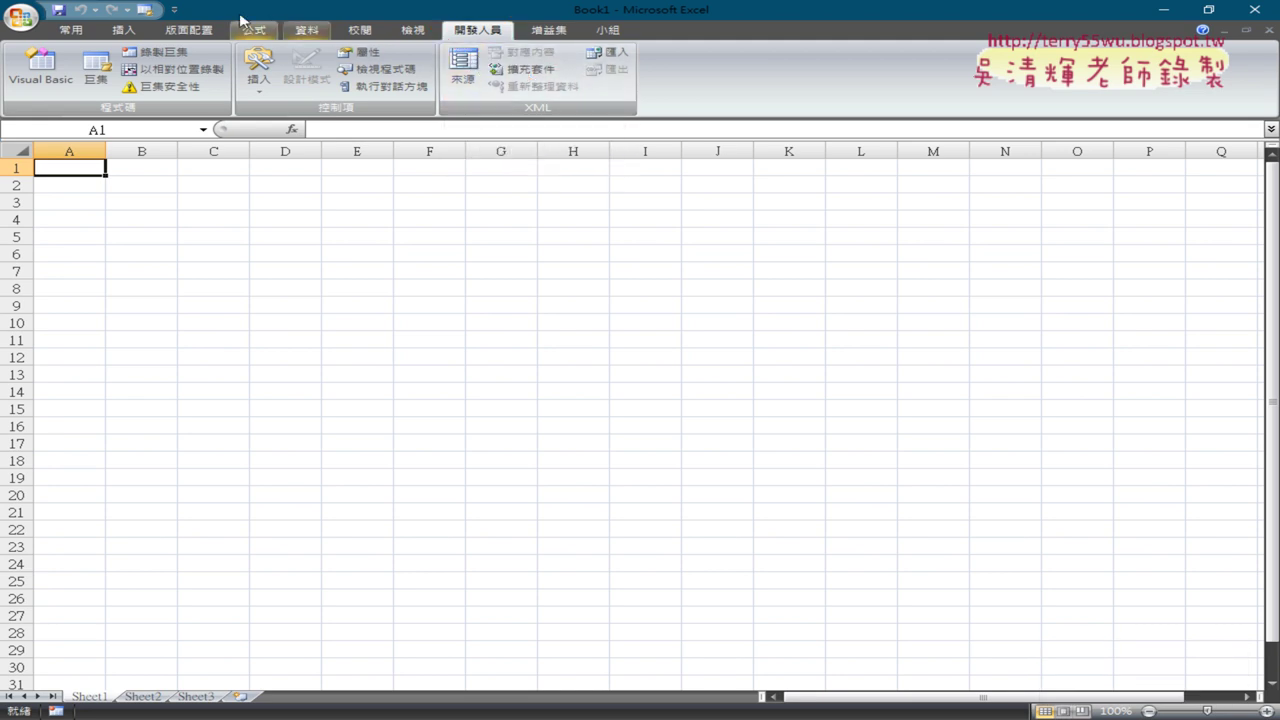
Open Excel Options from the Quick Access Toolbar menu and look at several categories
left_click(174, 10)
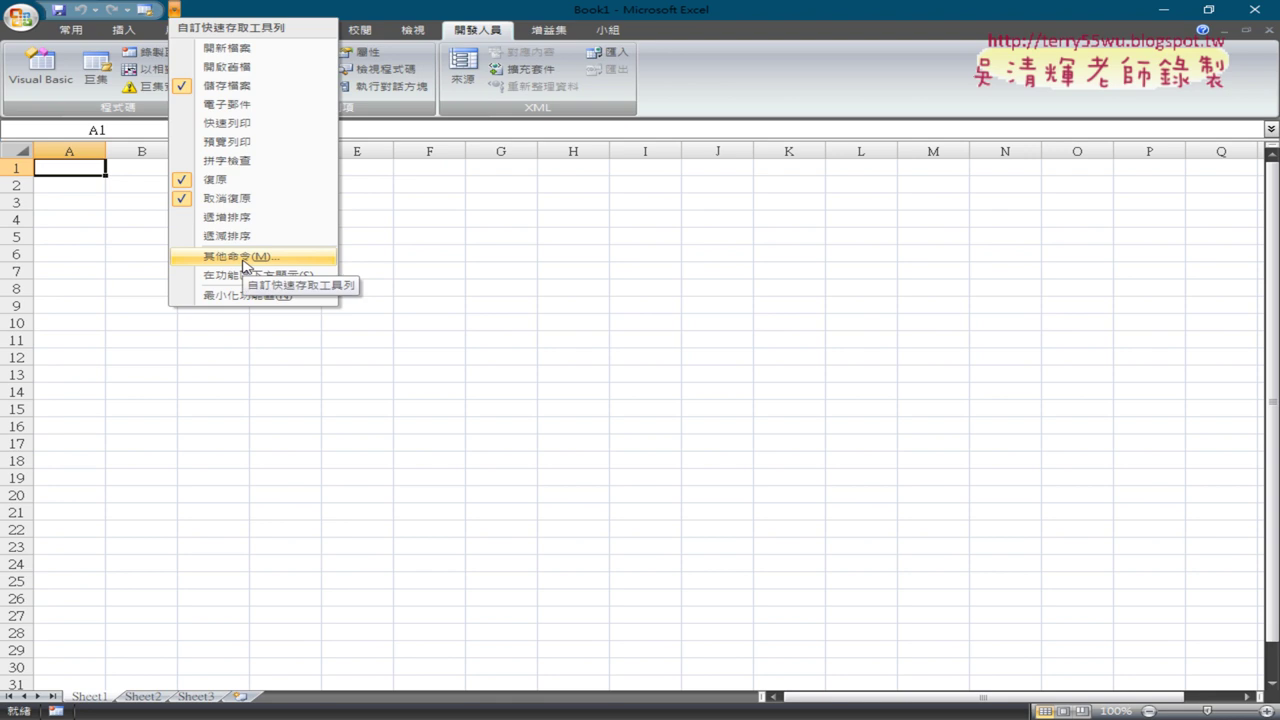
left_click(244, 258)
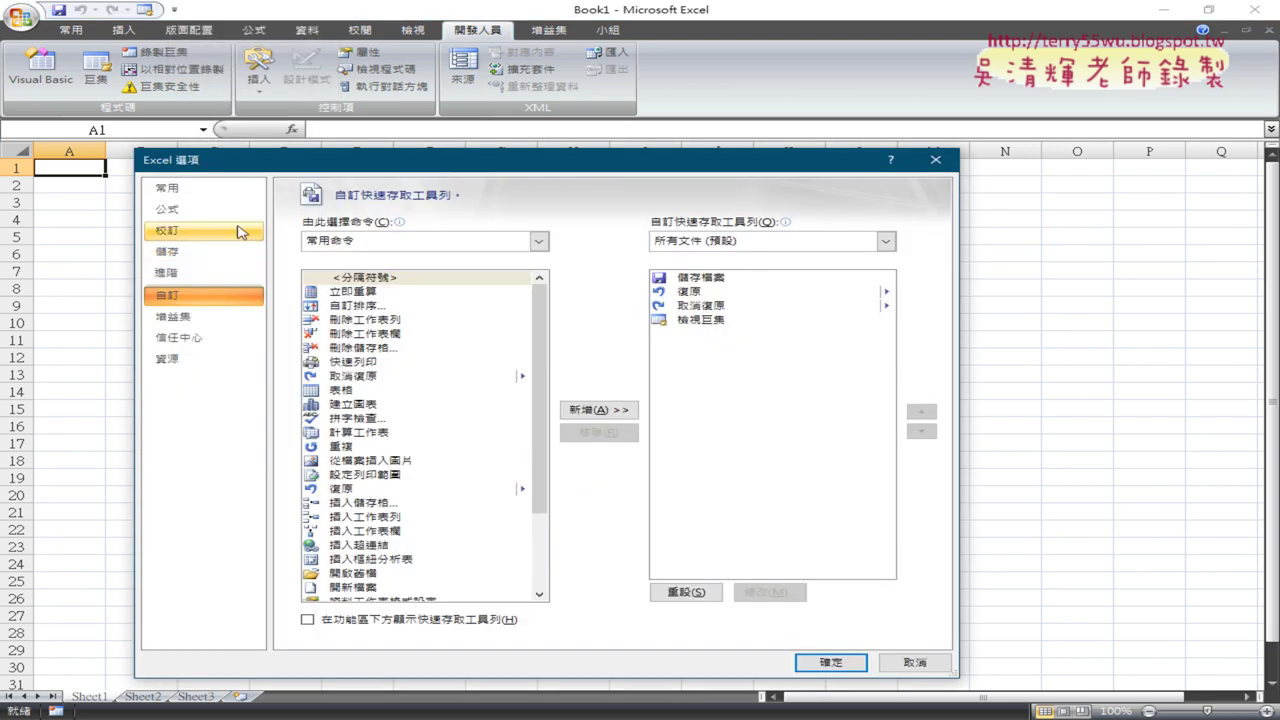
left_click(228, 192)
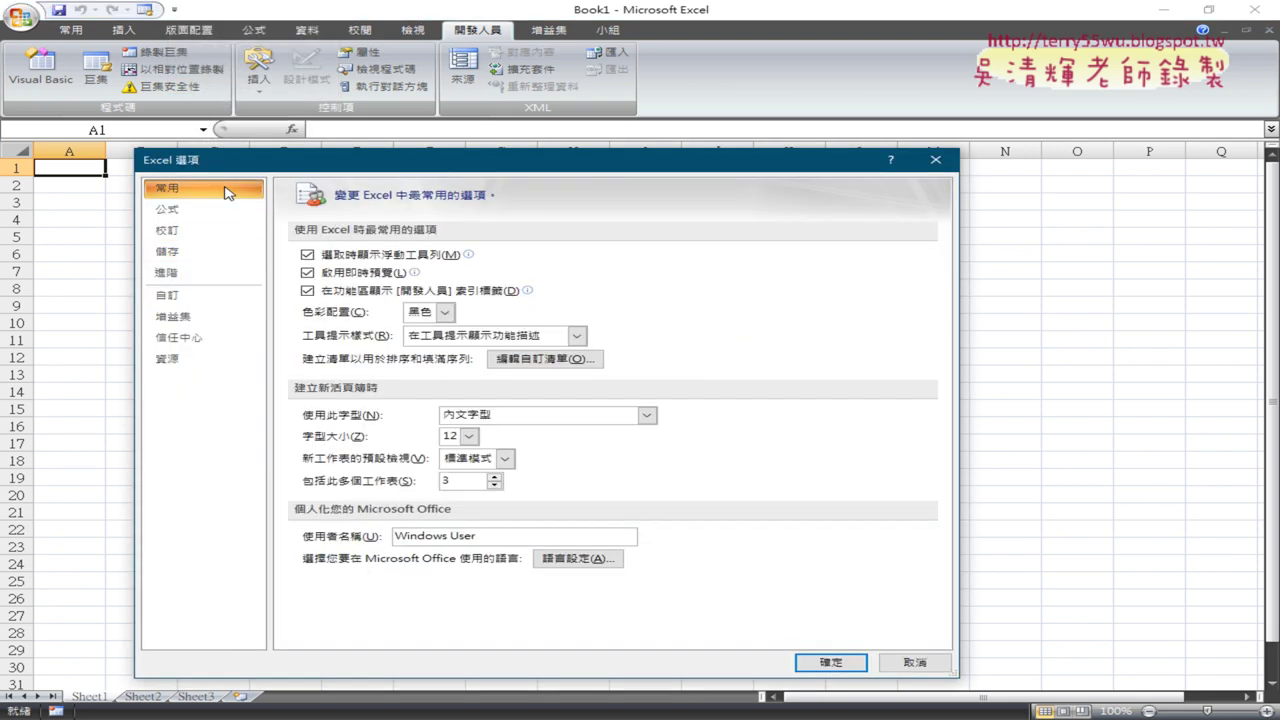
left_click(218, 298)
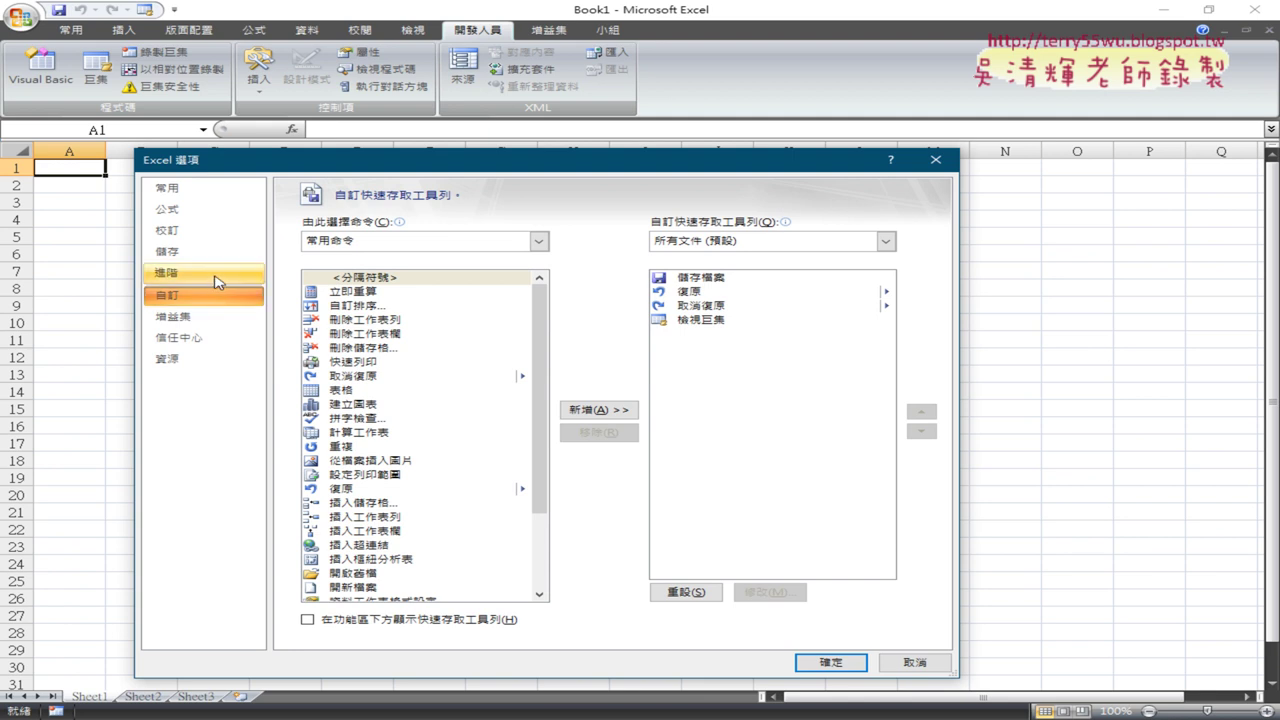
left_click(209, 275)
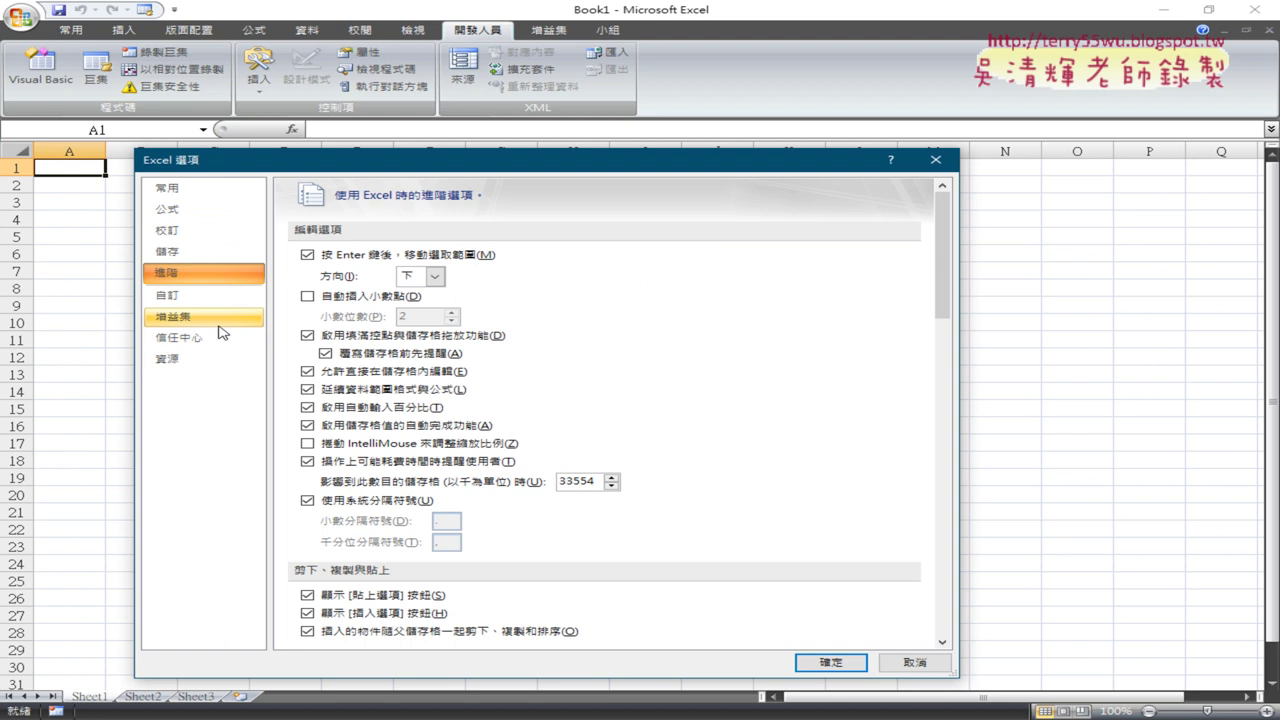
left_click(203, 295)
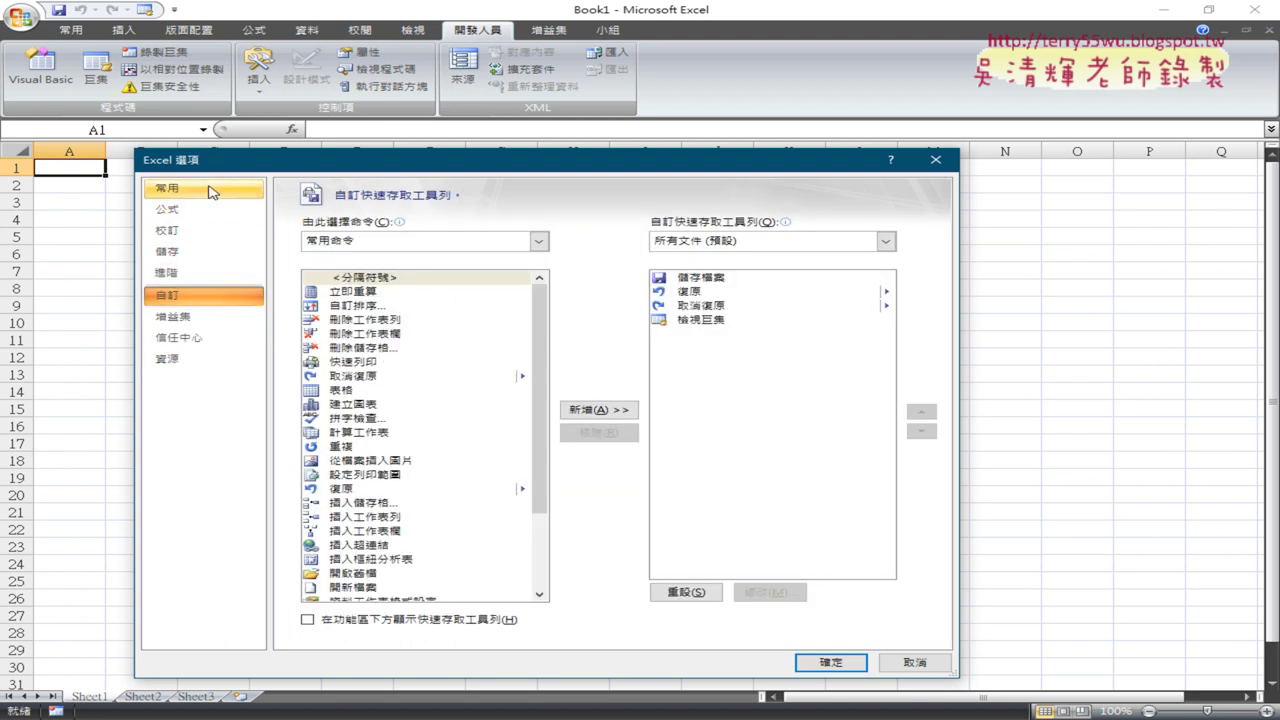
Step through every Options category from General to Resources, then return to General
left_click(211, 190)
left_click(208, 211)
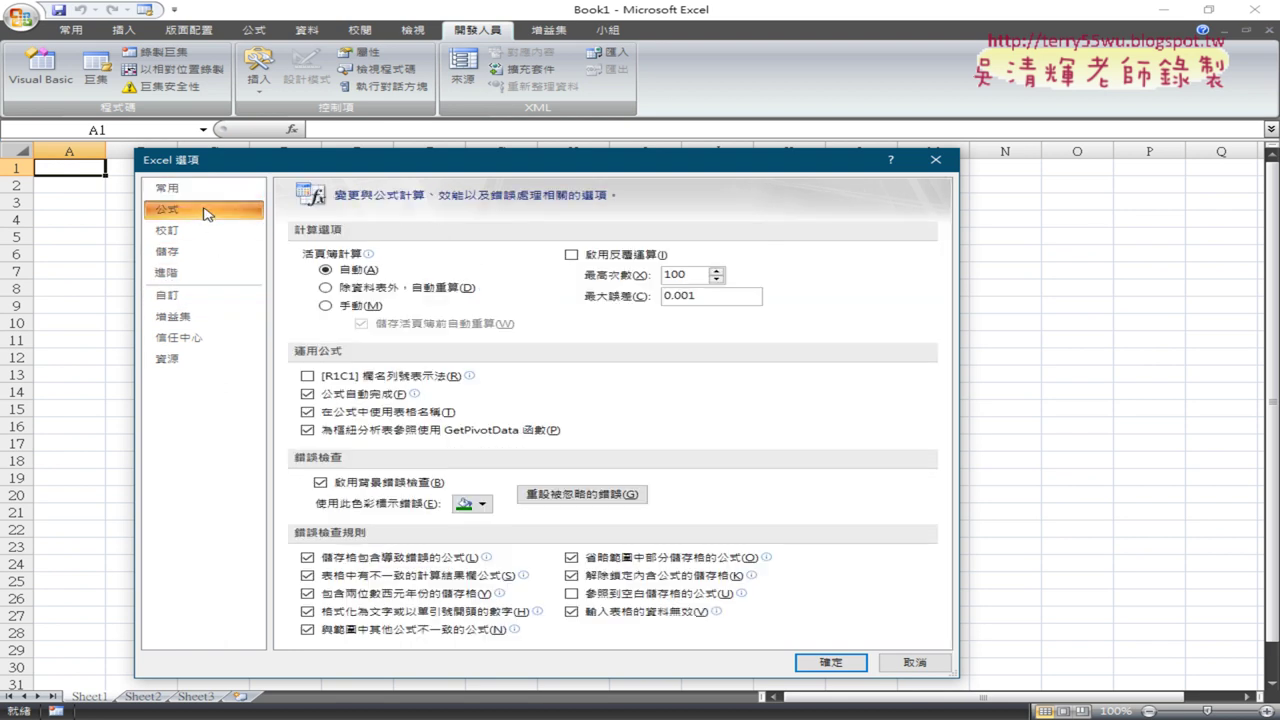
left_click(215, 233)
left_click(218, 251)
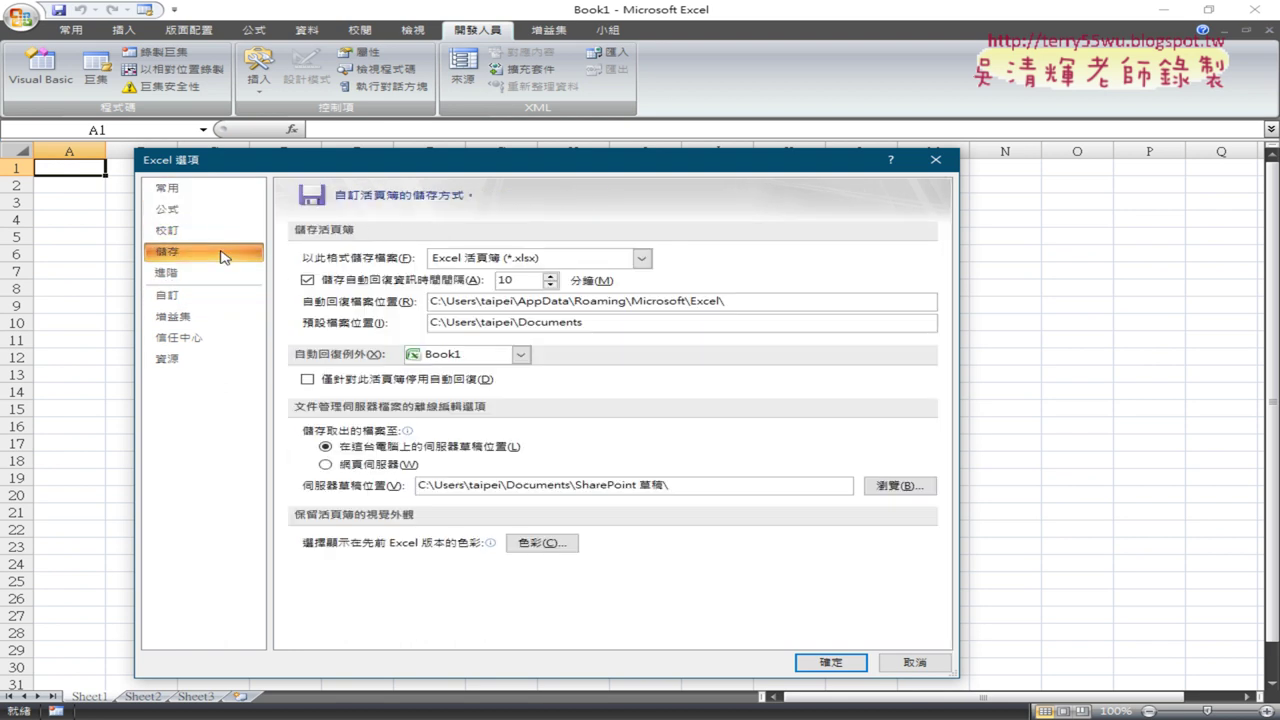
left_click(219, 272)
left_click(214, 296)
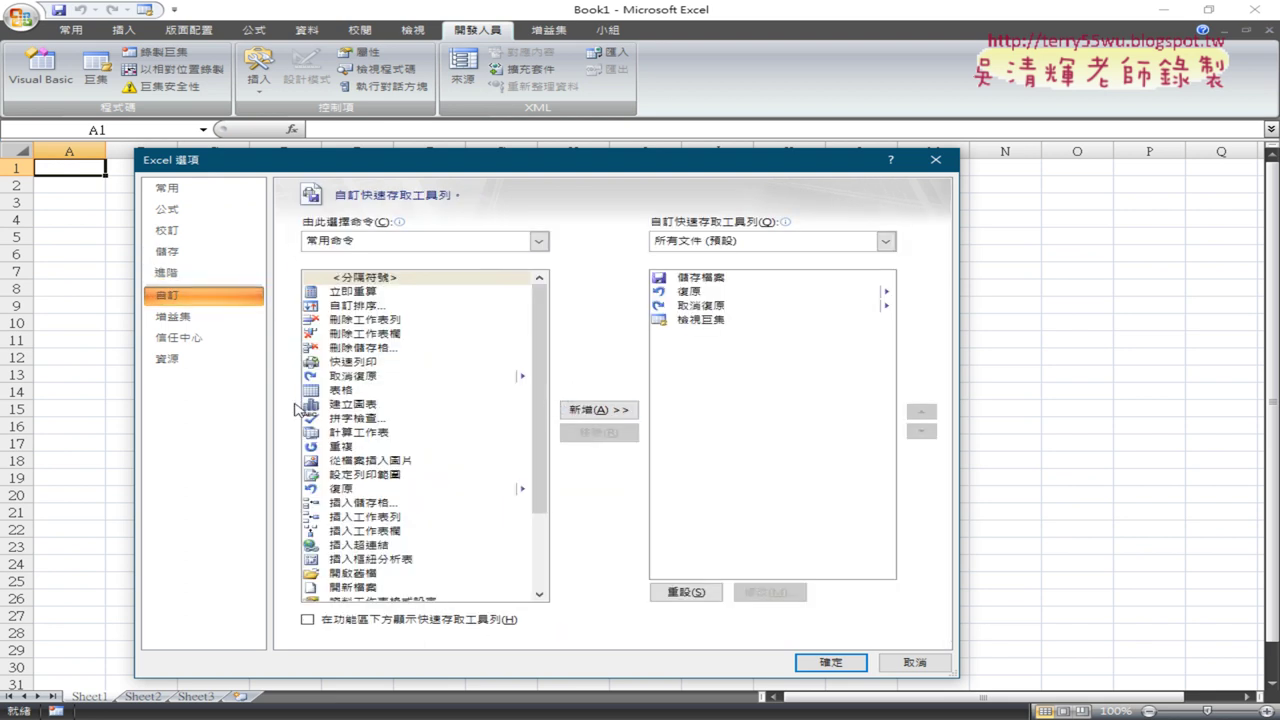
left_click(216, 320)
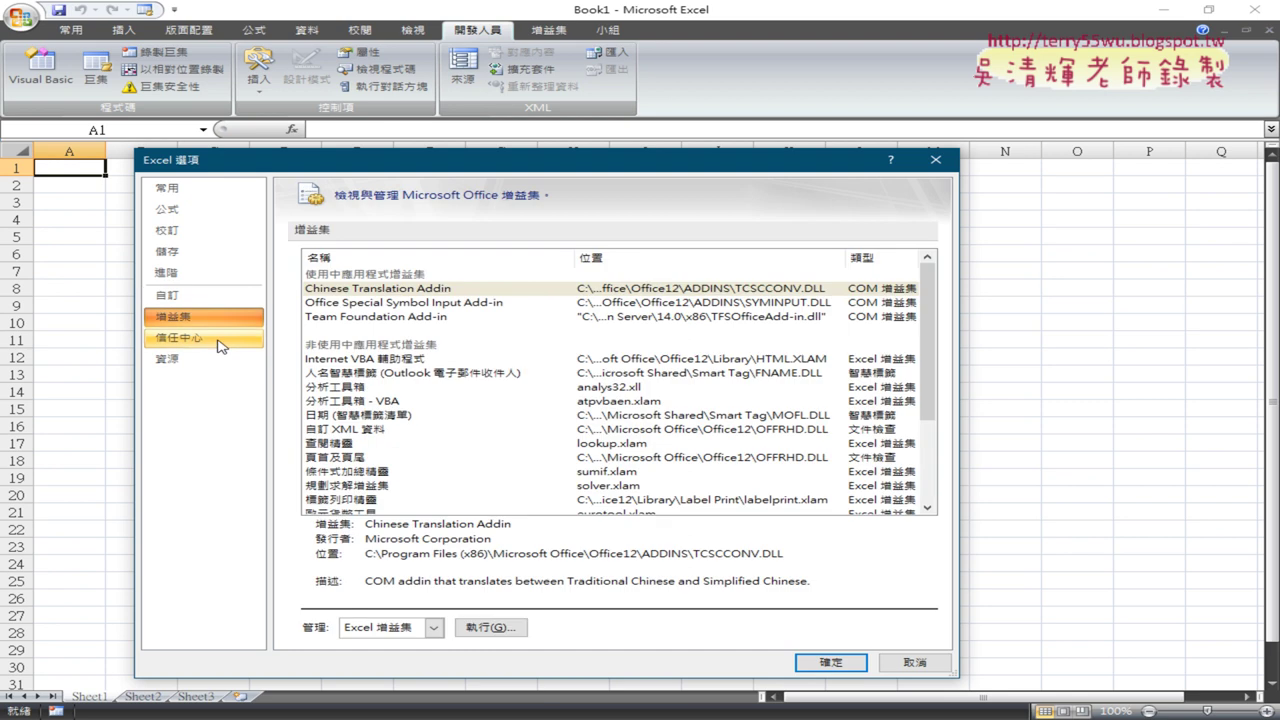
left_click(219, 343)
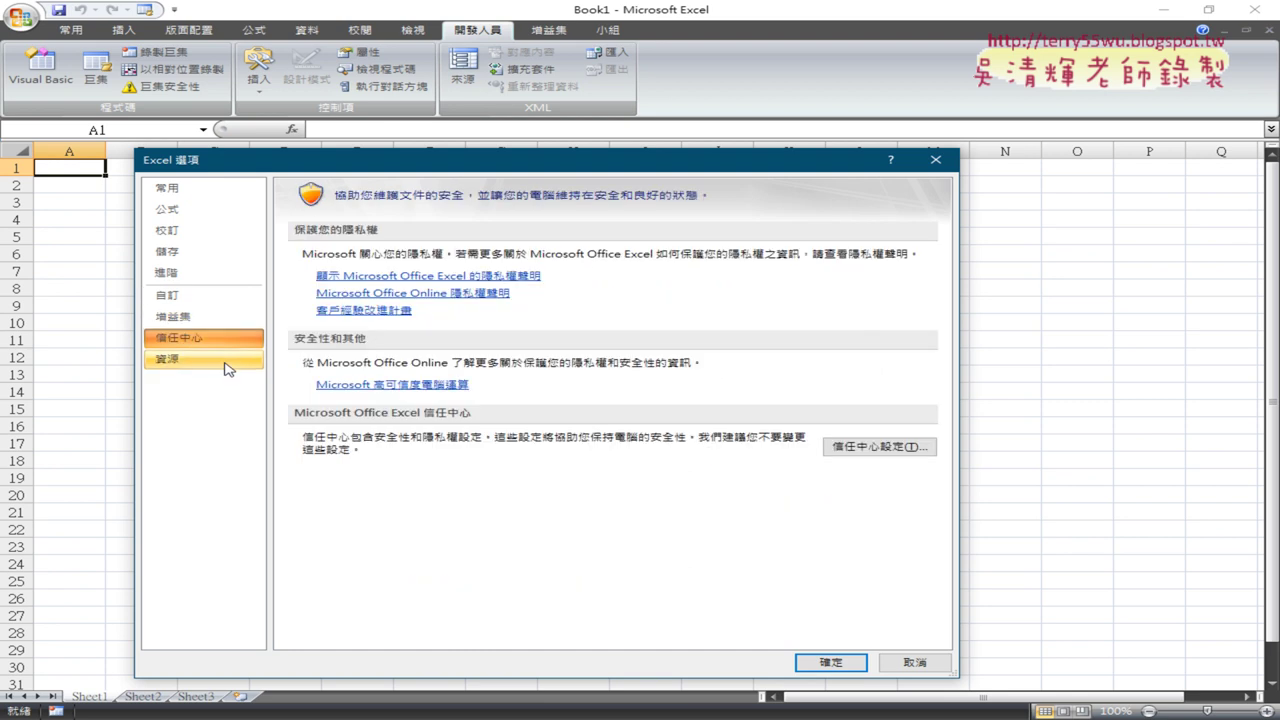
left_click(225, 362)
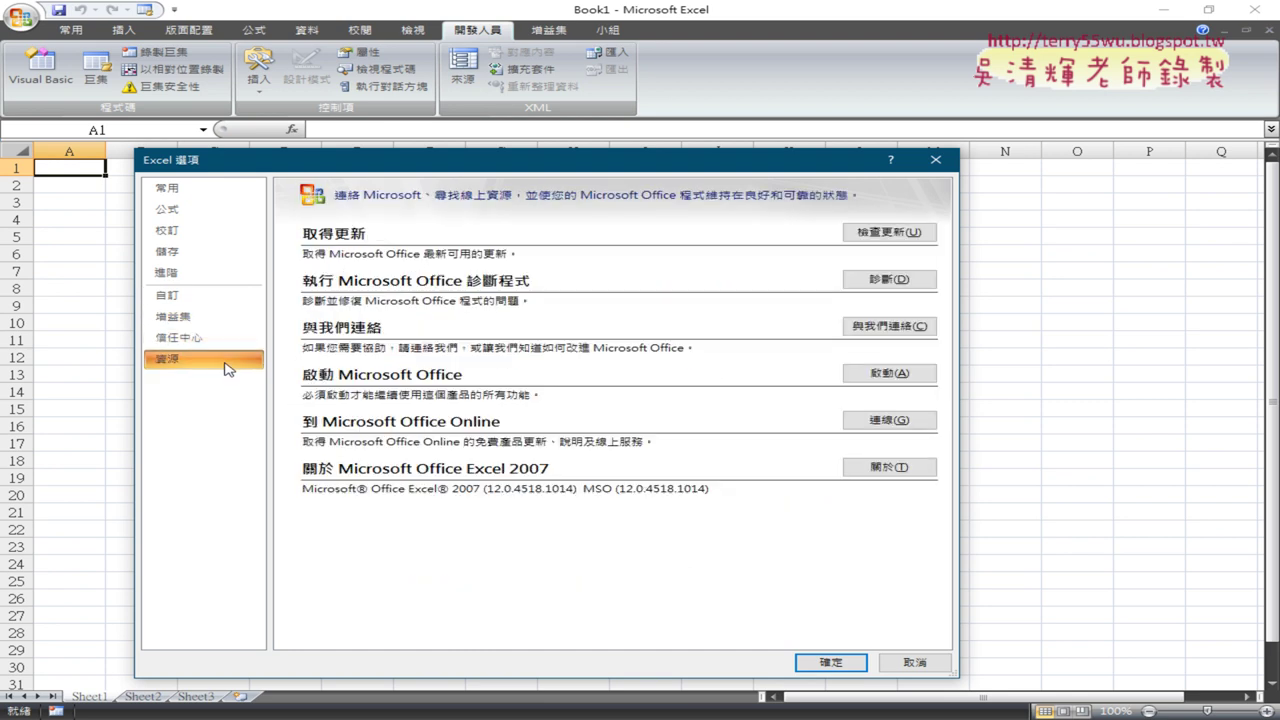
left_click(232, 190)
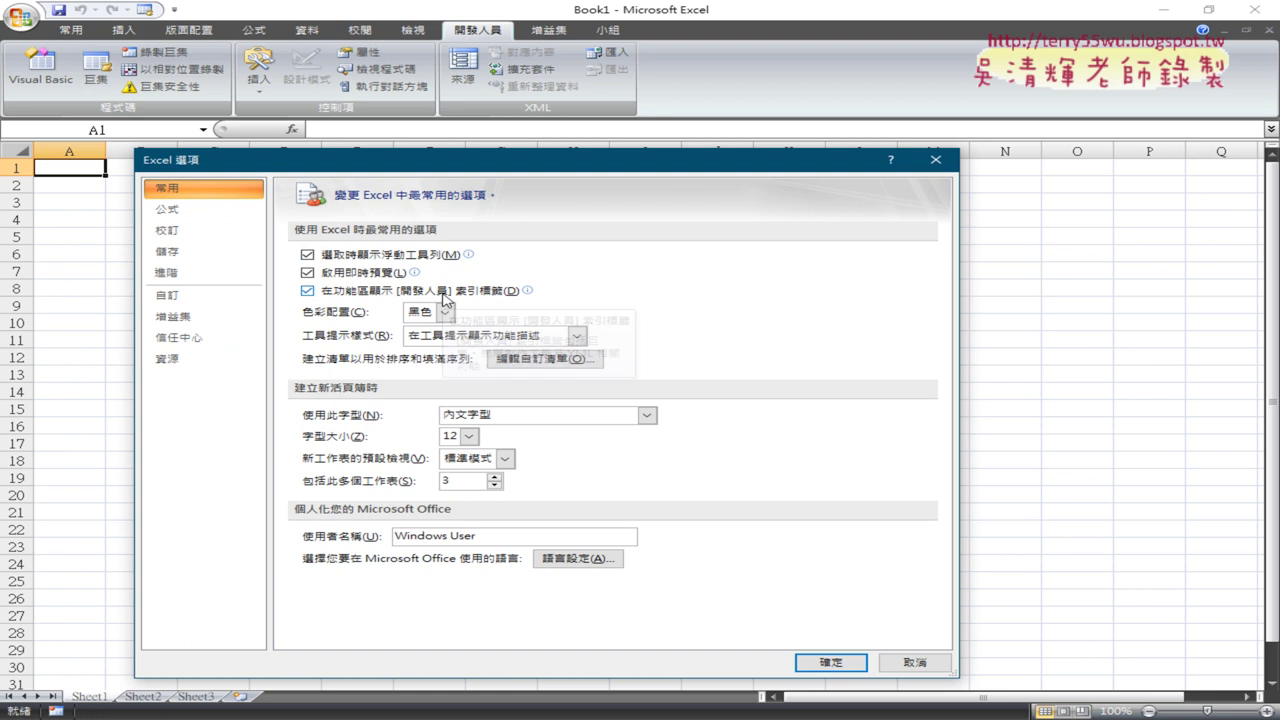
Mark the enabled 'Show Developer tab in the Ribbon' setting, then cancel Excel Options
left_click_drag(178, 176, 228, 195)
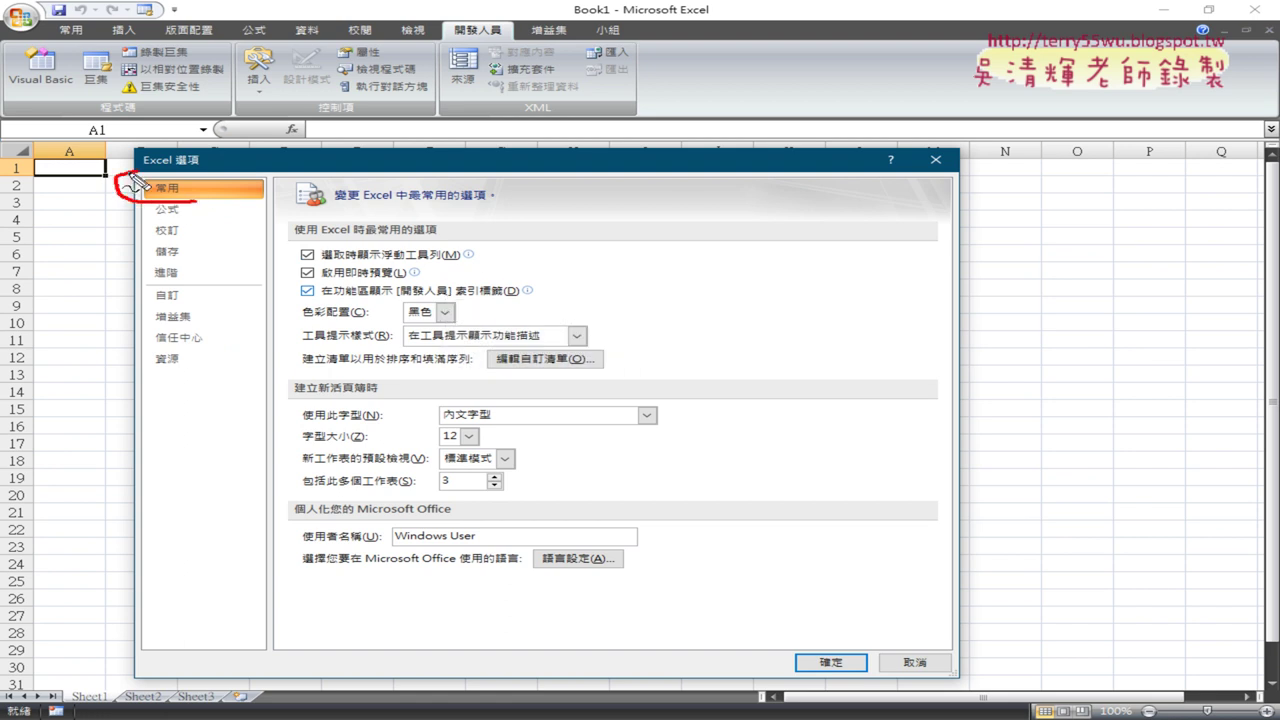
left_click_drag(550, 310, 505, 298)
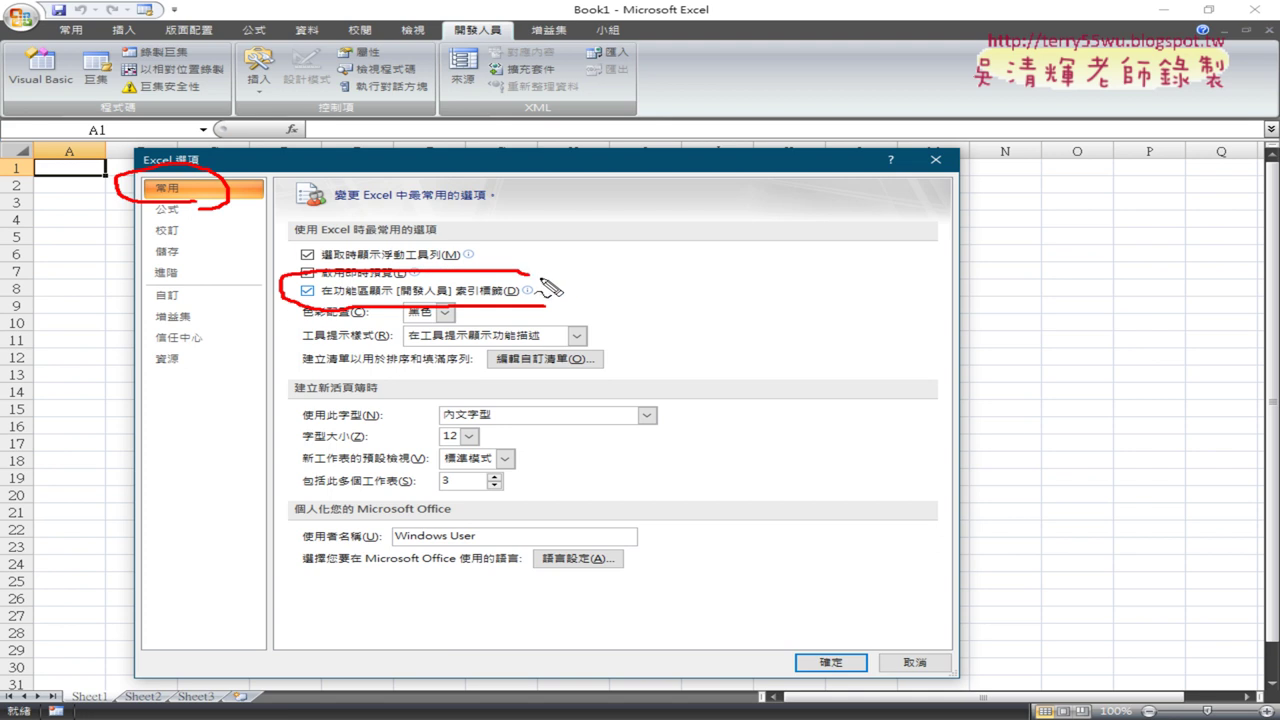
left_click_drag(199, 327, 201, 325)
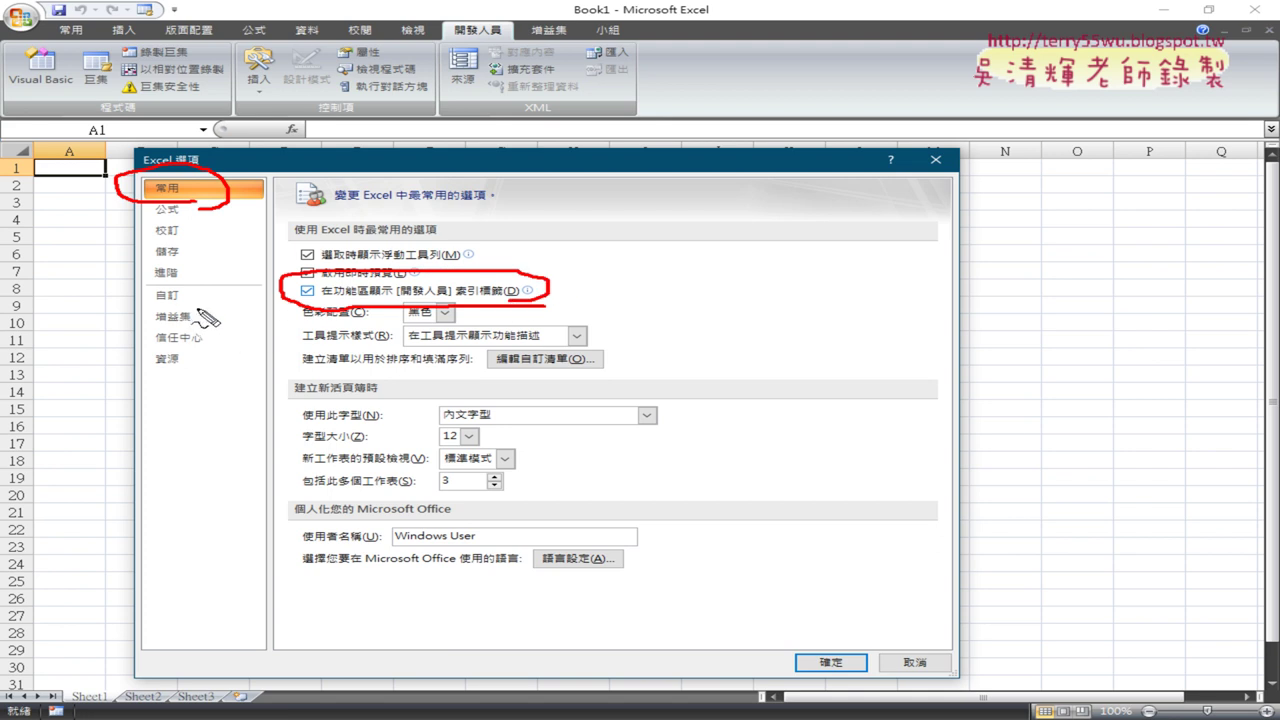
left_click_drag(236, 326, 242, 330)
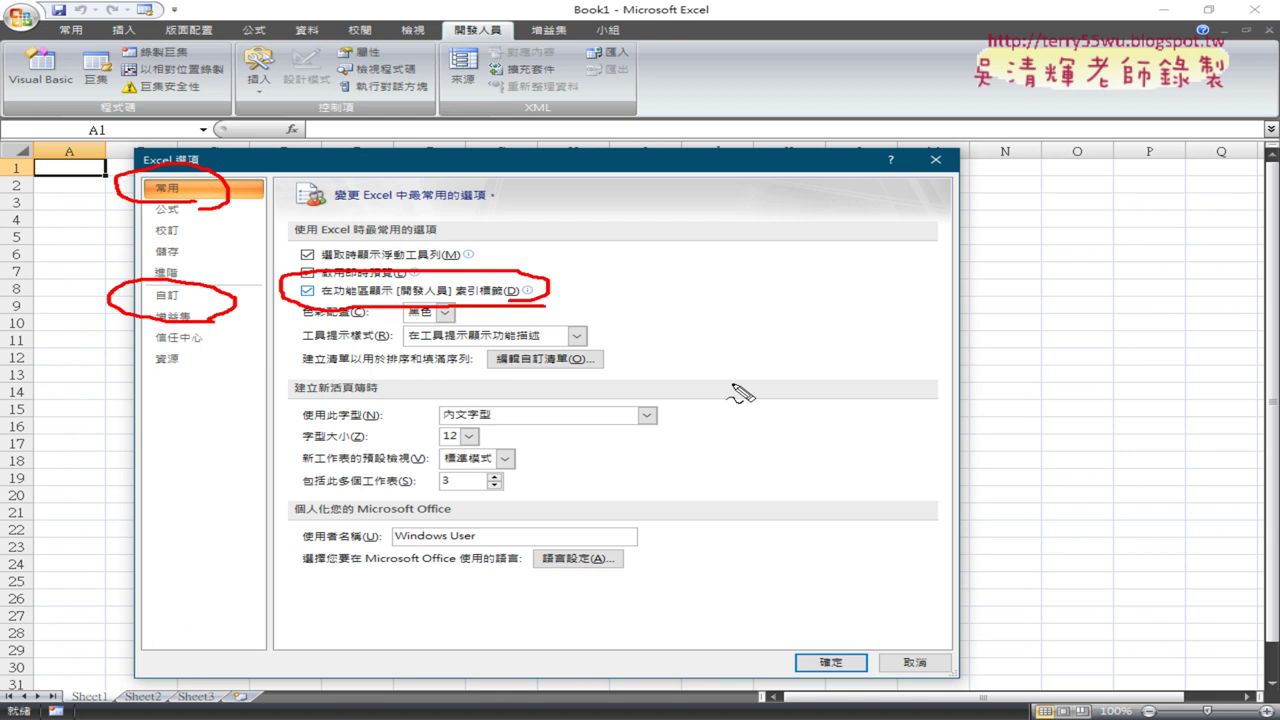
left_click_drag(808, 384, 958, 344)
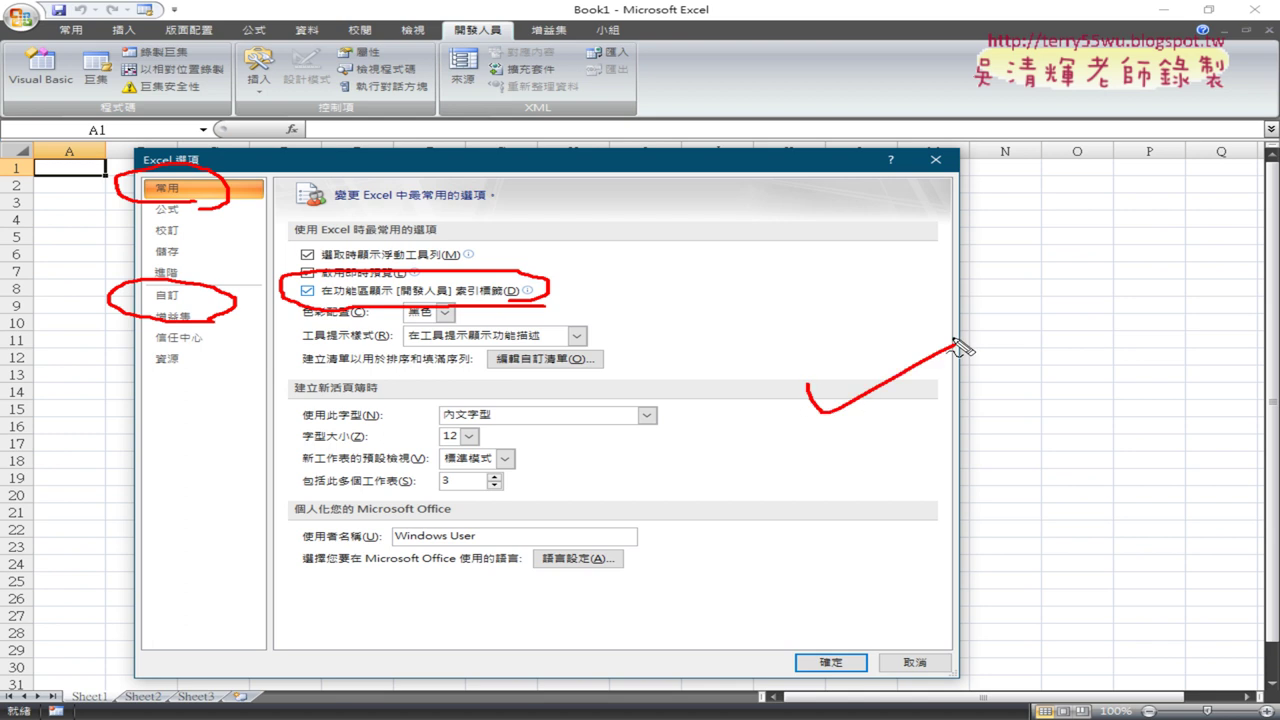
key("Escape")
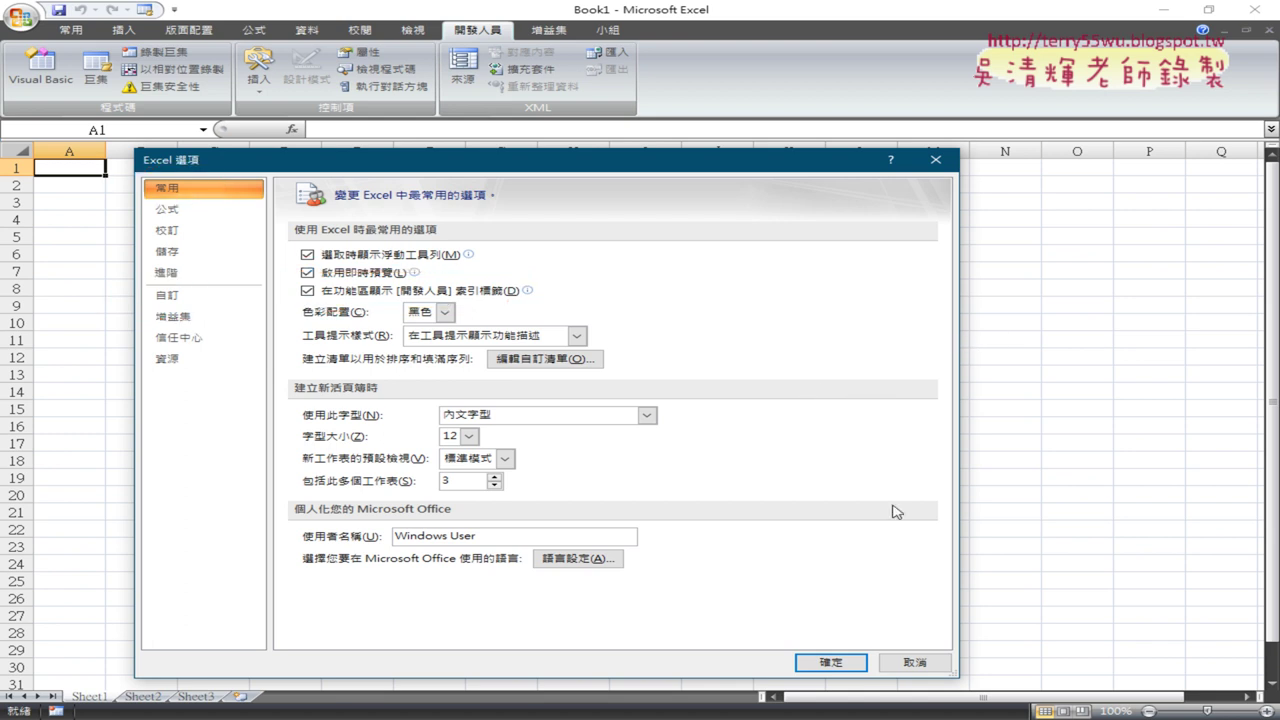
left_click(926, 663)
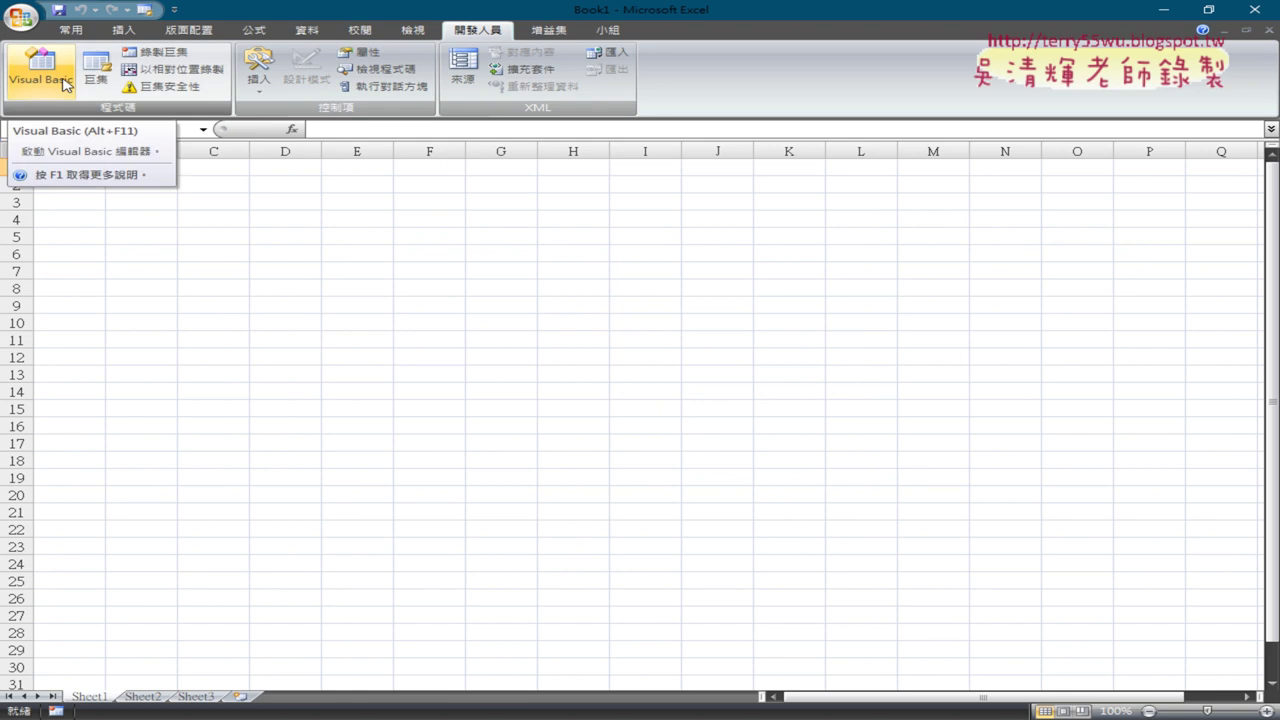
Launch the Visual Basic editor and widen the Project pane to show full names
left_click(63, 83)
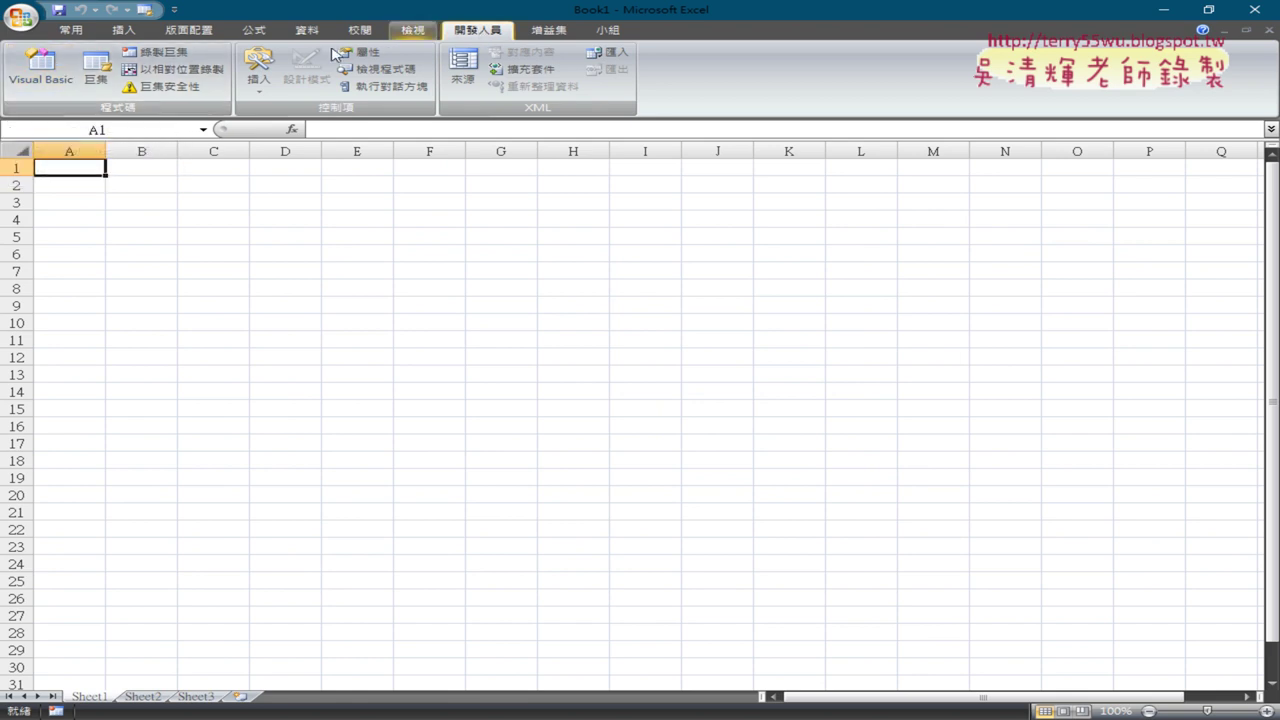
left_click(60, 83)
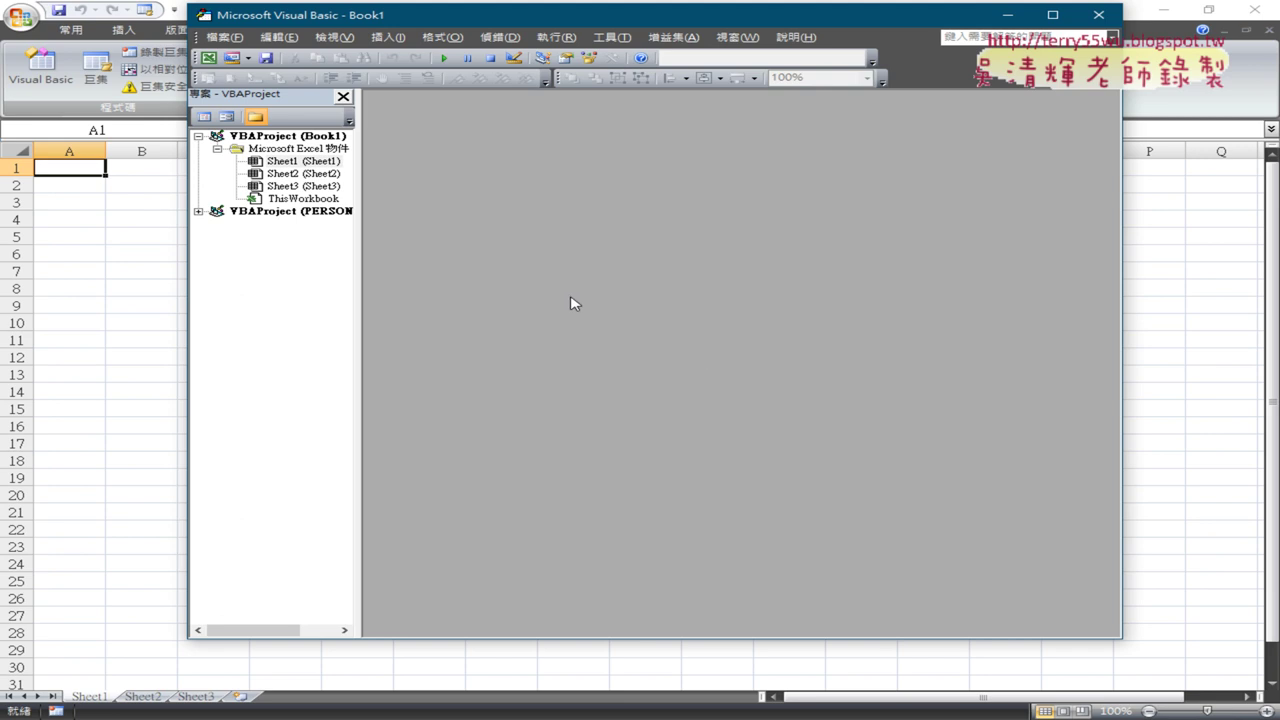
left_click_drag(358, 195, 482, 192)
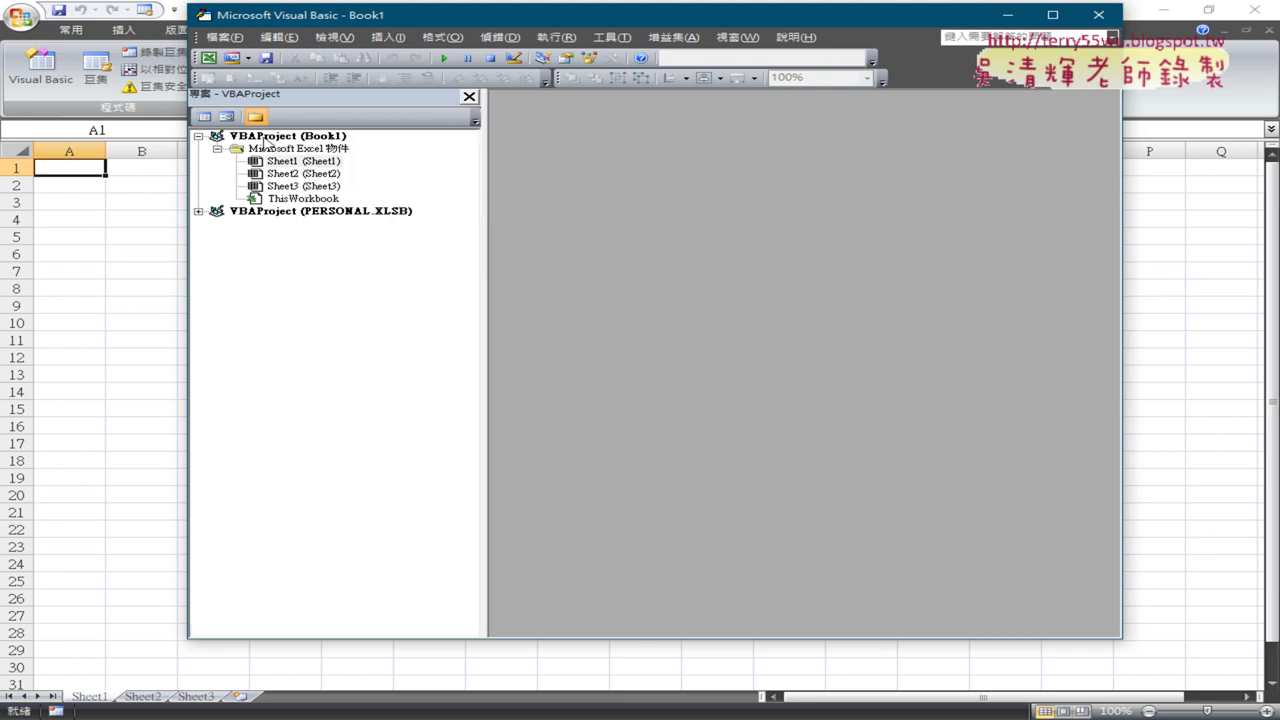
Insert a new Module1 into the project from Sheet1's right-click Insert menu
right_click(288, 165)
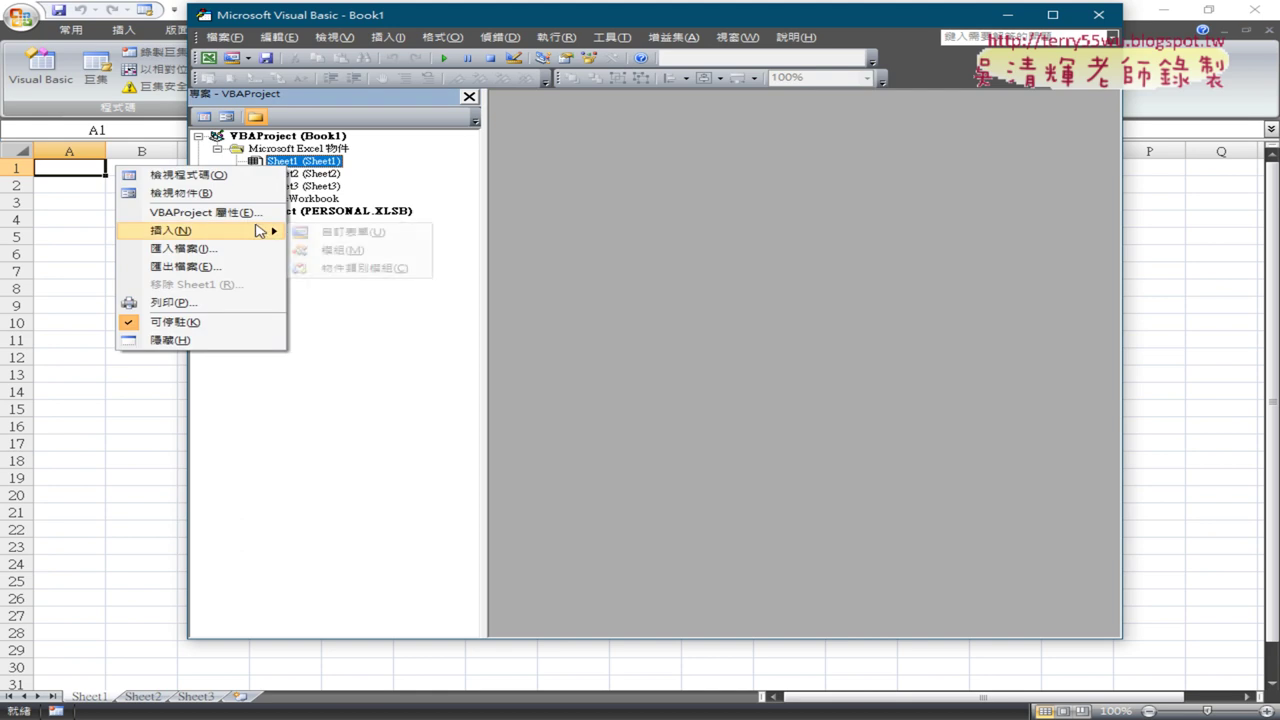
mouse_move(200, 230)
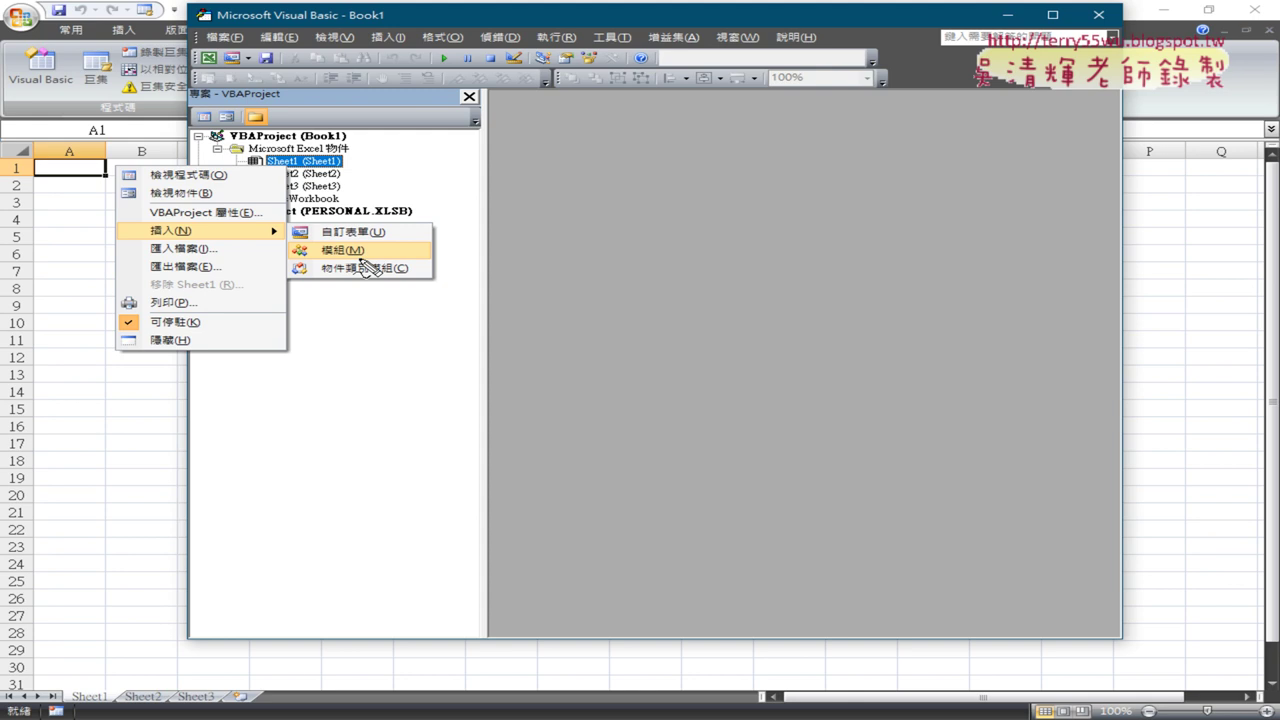
left_click_drag(410, 236, 355, 276)
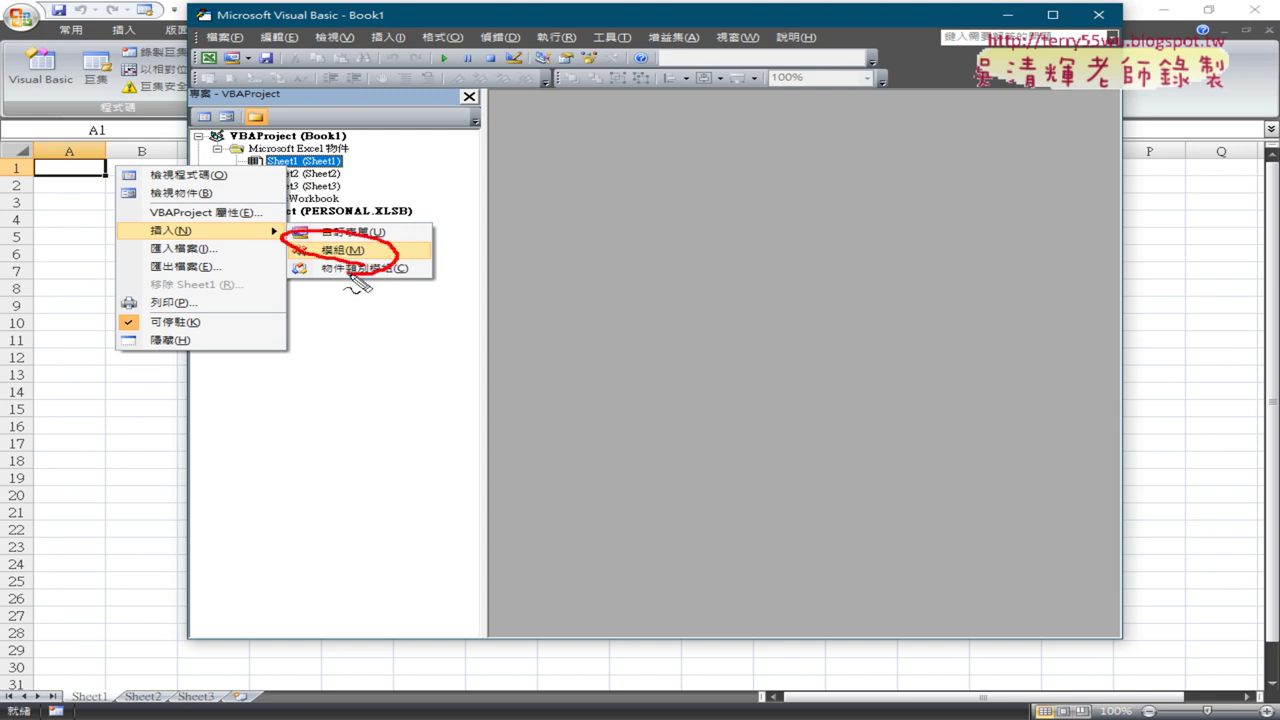
mouse_move(226, 238)
left_mouse_down()
mouse_move(104, 238)
mouse_move(205, 214)
left_mouse_up()
key("Escape")
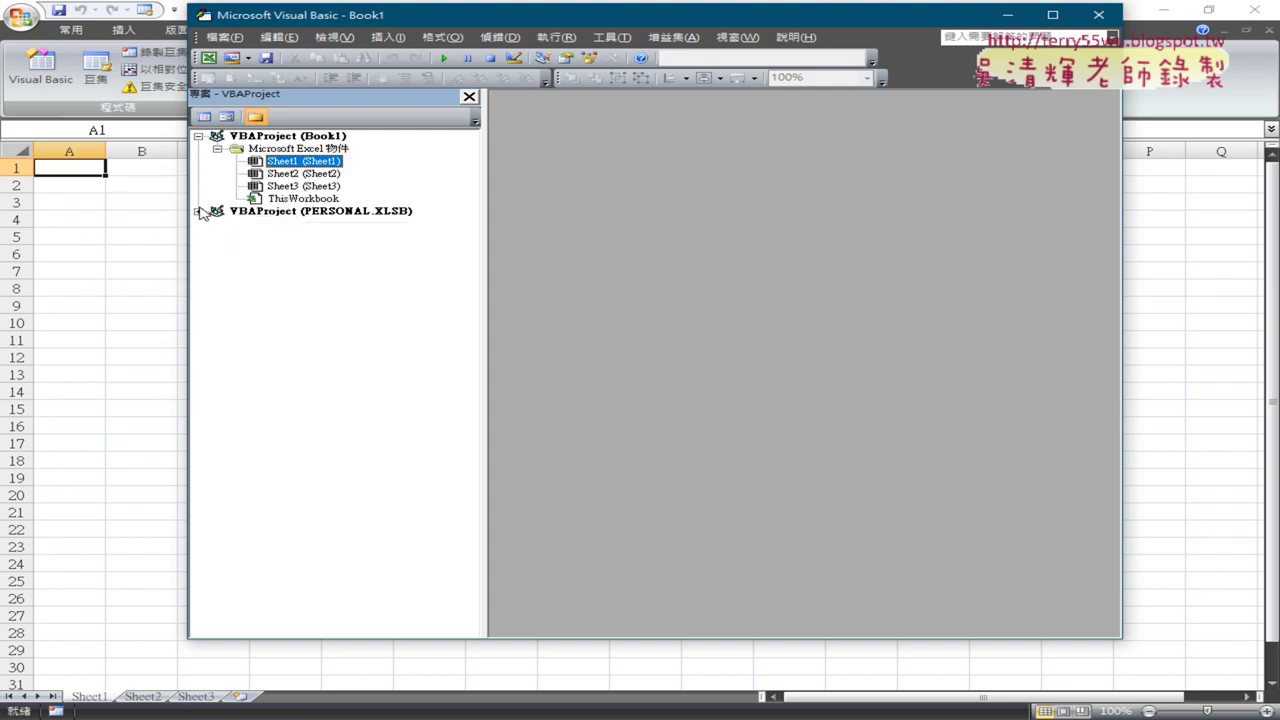
right_click(305, 165)
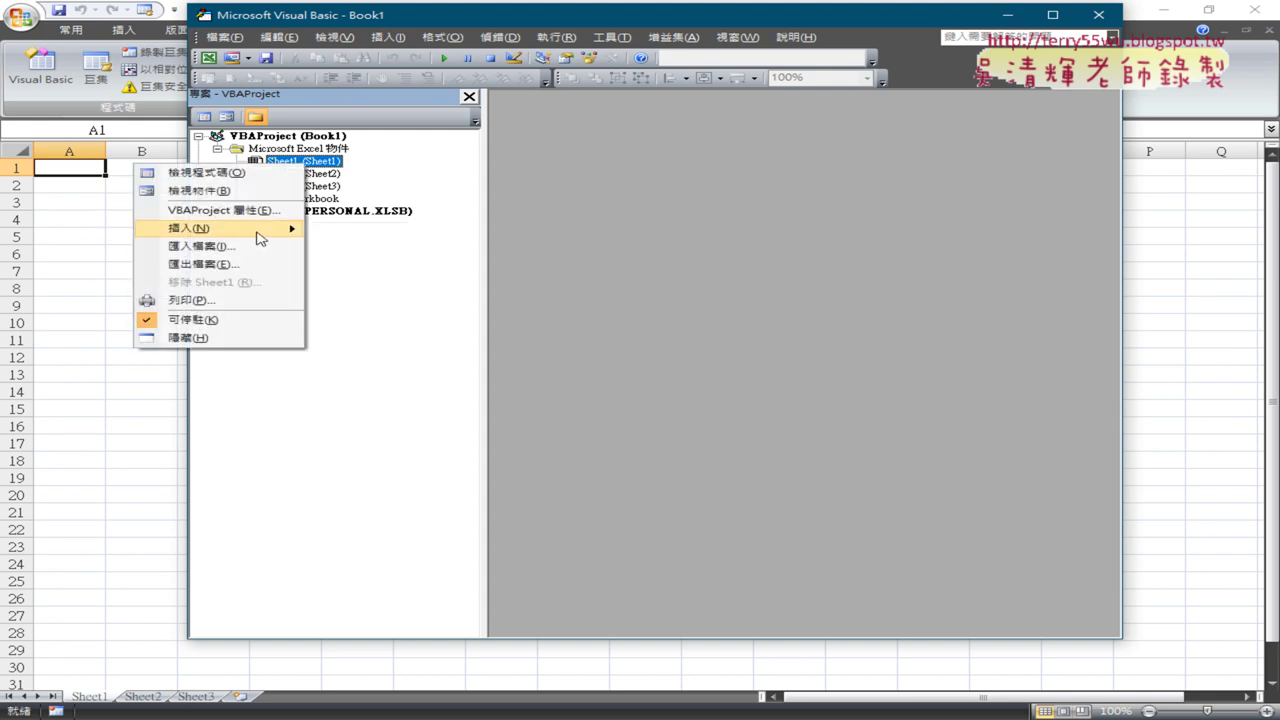
left_click(350, 246)
Paste ChatGPT's CalculateGrade code into Module1 and widen the code pane to review it
right_click(621, 191)
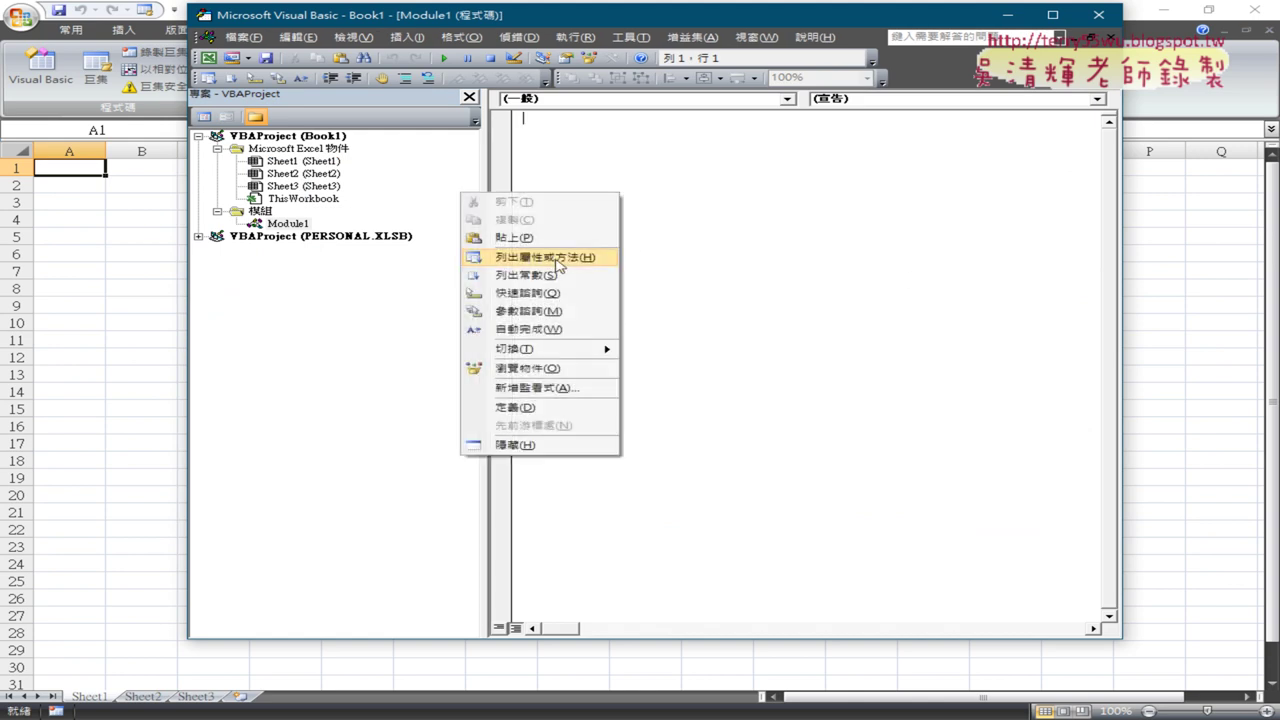
left_click(554, 243)
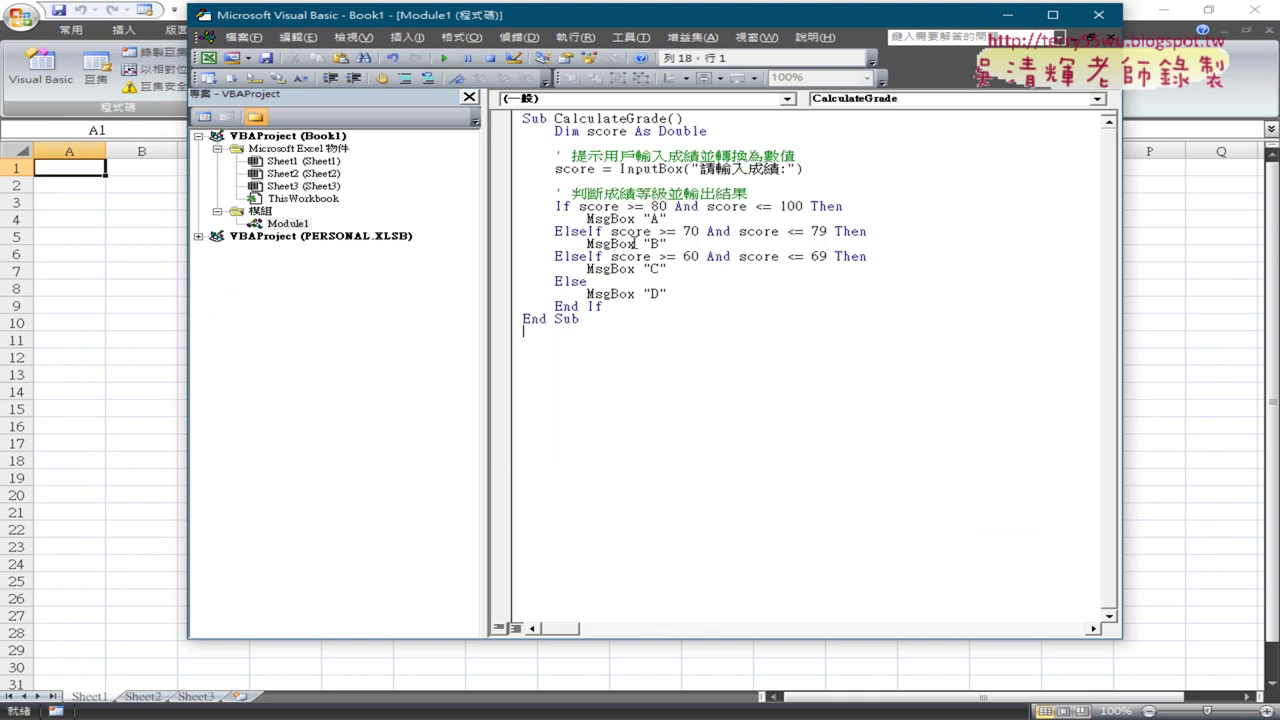
left_click_drag(412, 230, 368, 230)
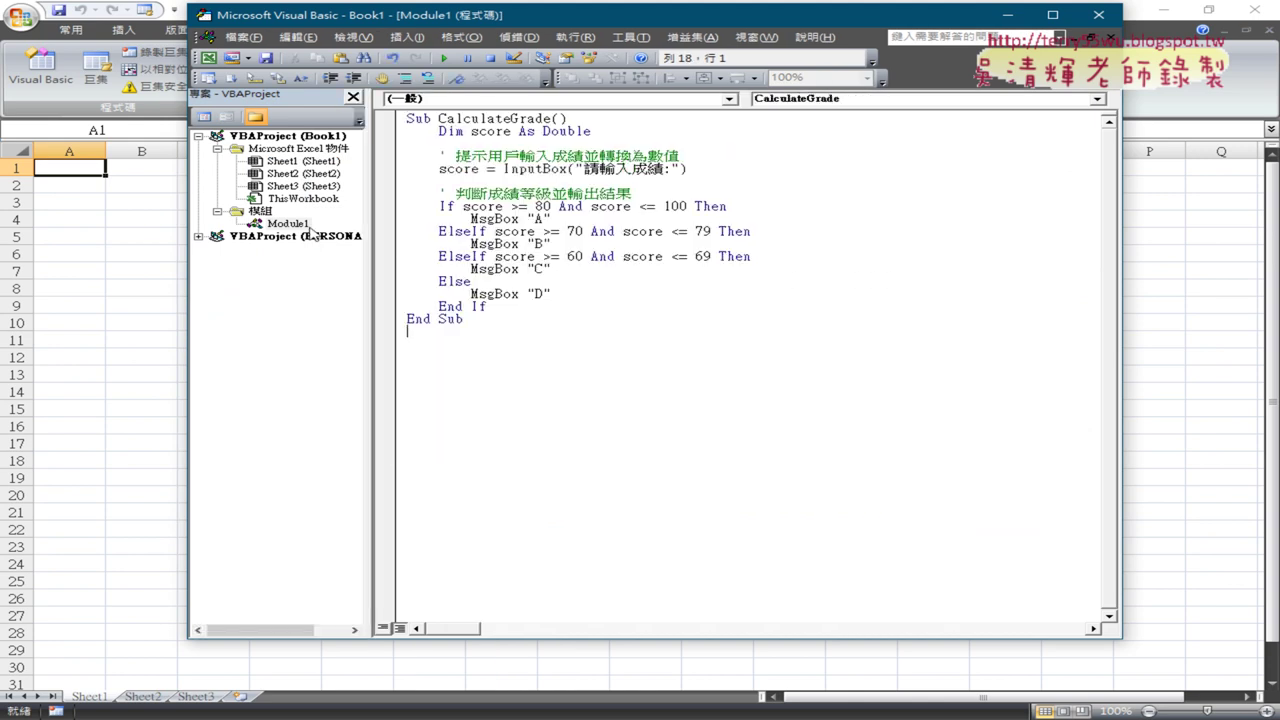
left_click(288, 223)
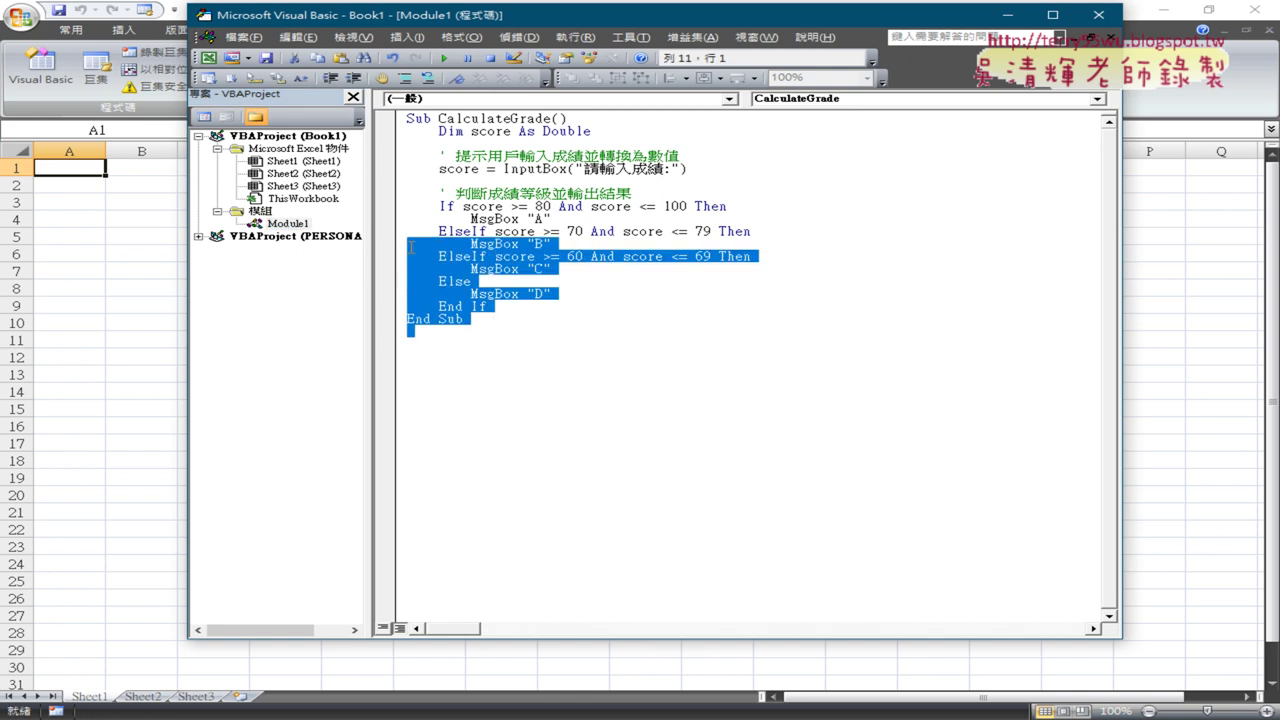
left_click_drag(483, 346, 378, 120)
left_click(590, 376)
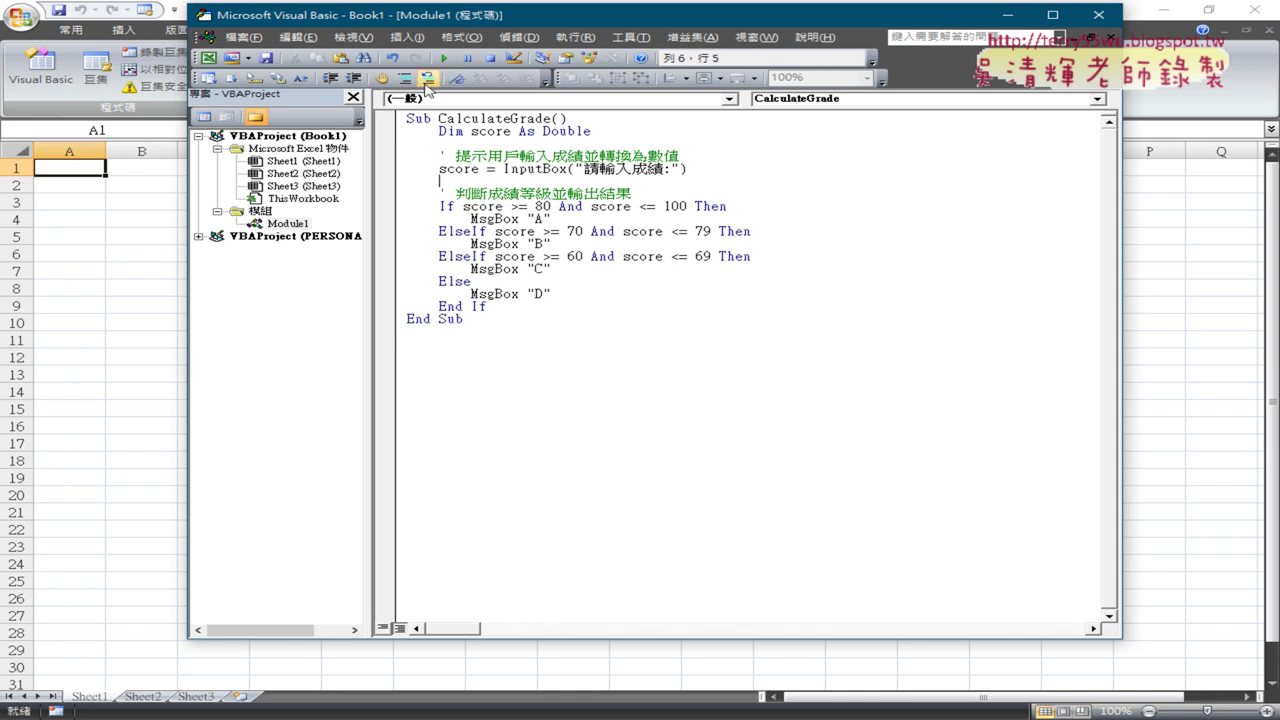
Run CalculateGrade with a score of 85 and dismiss the grade A result message
left_click(444, 58)
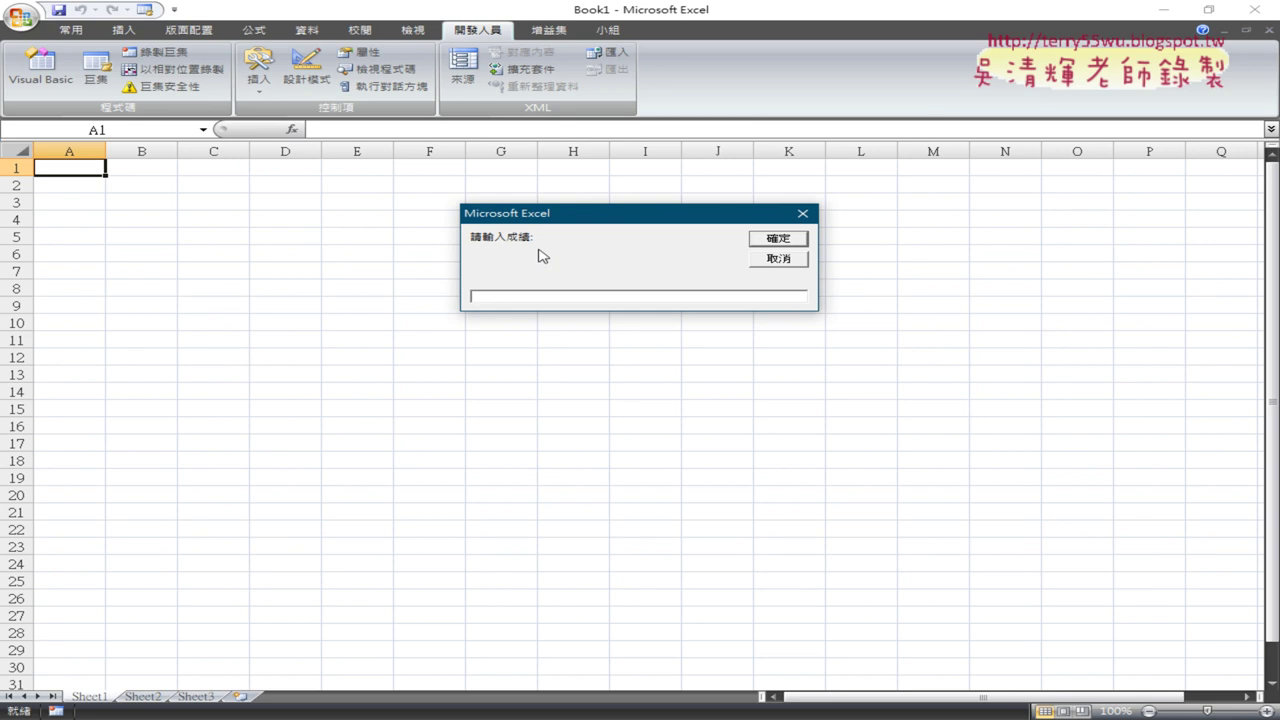
type("85")
double_click(502, 295)
left_click(786, 243)
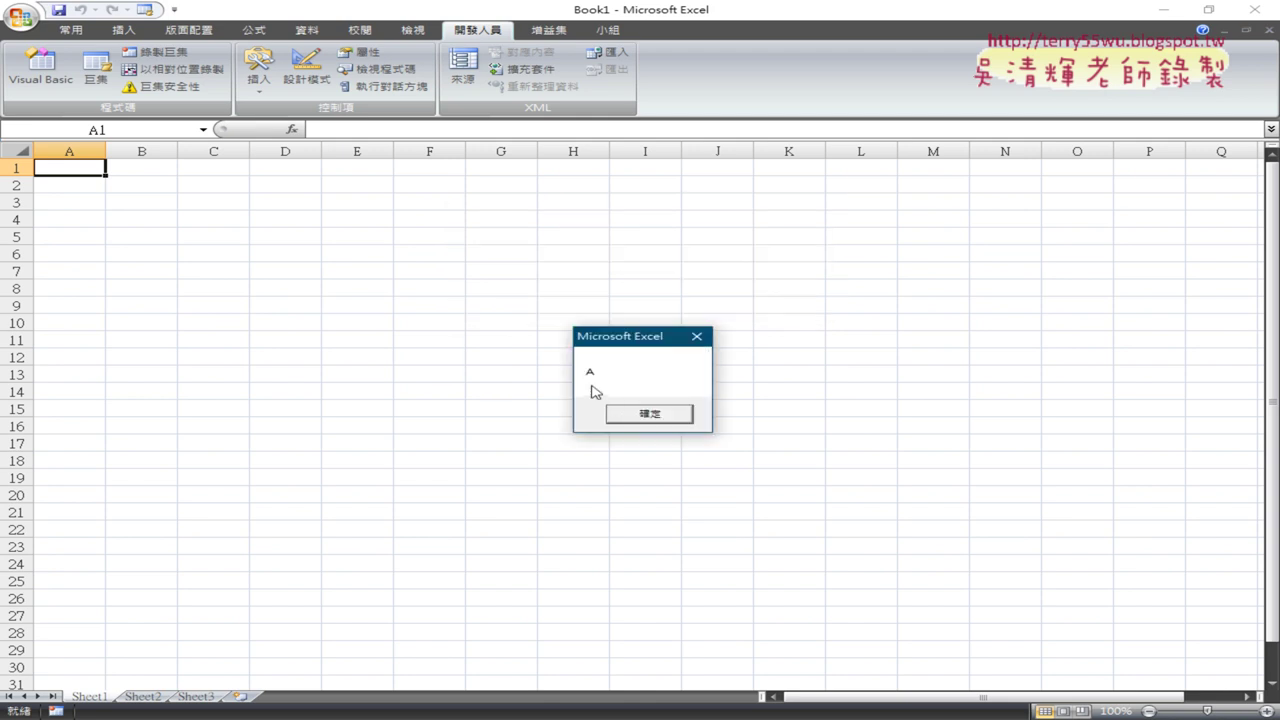
left_click_drag(632, 339, 617, 172)
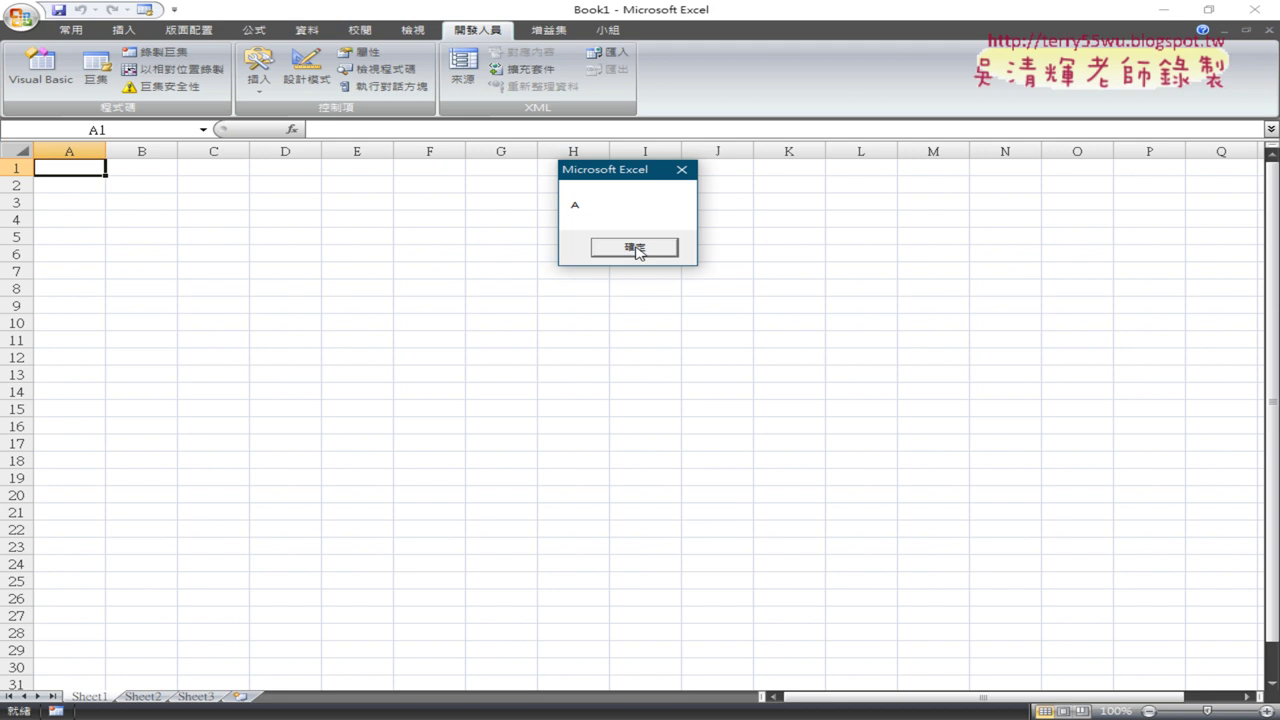
left_click(634, 248)
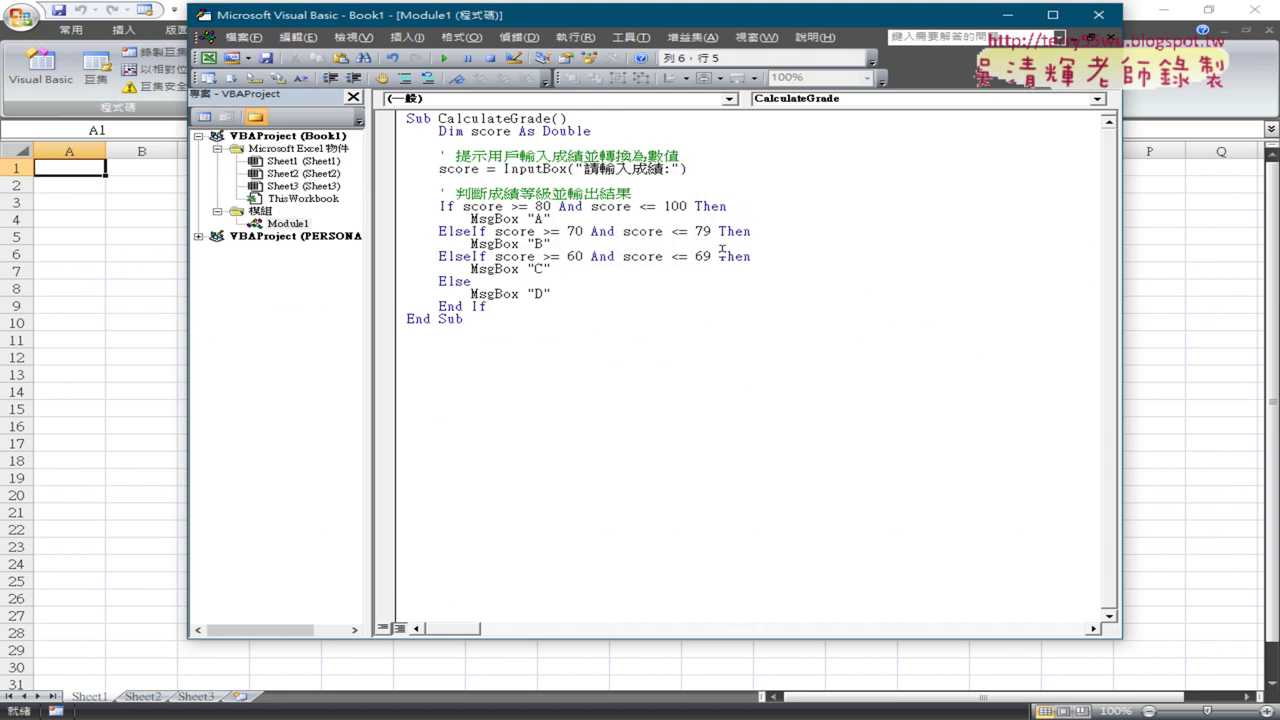
left_click(471, 294)
left_click_drag(471, 294, 519, 294)
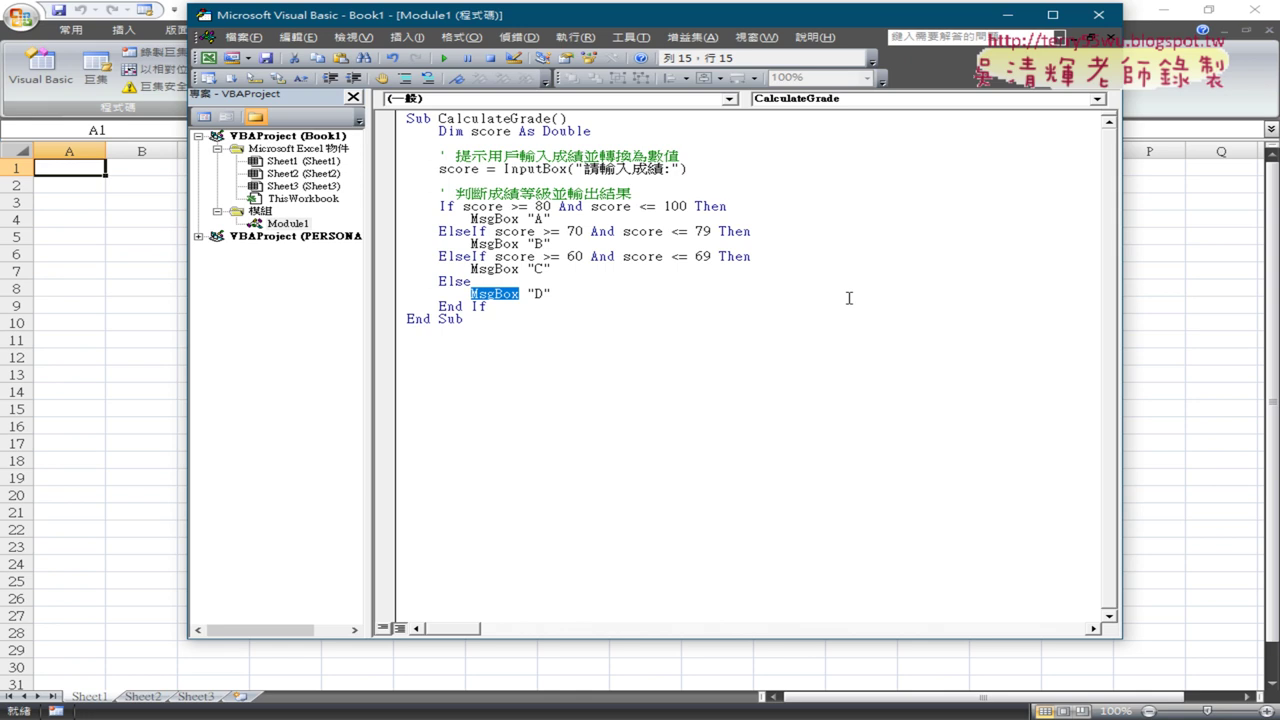
left_click_drag(543, 168, 567, 168)
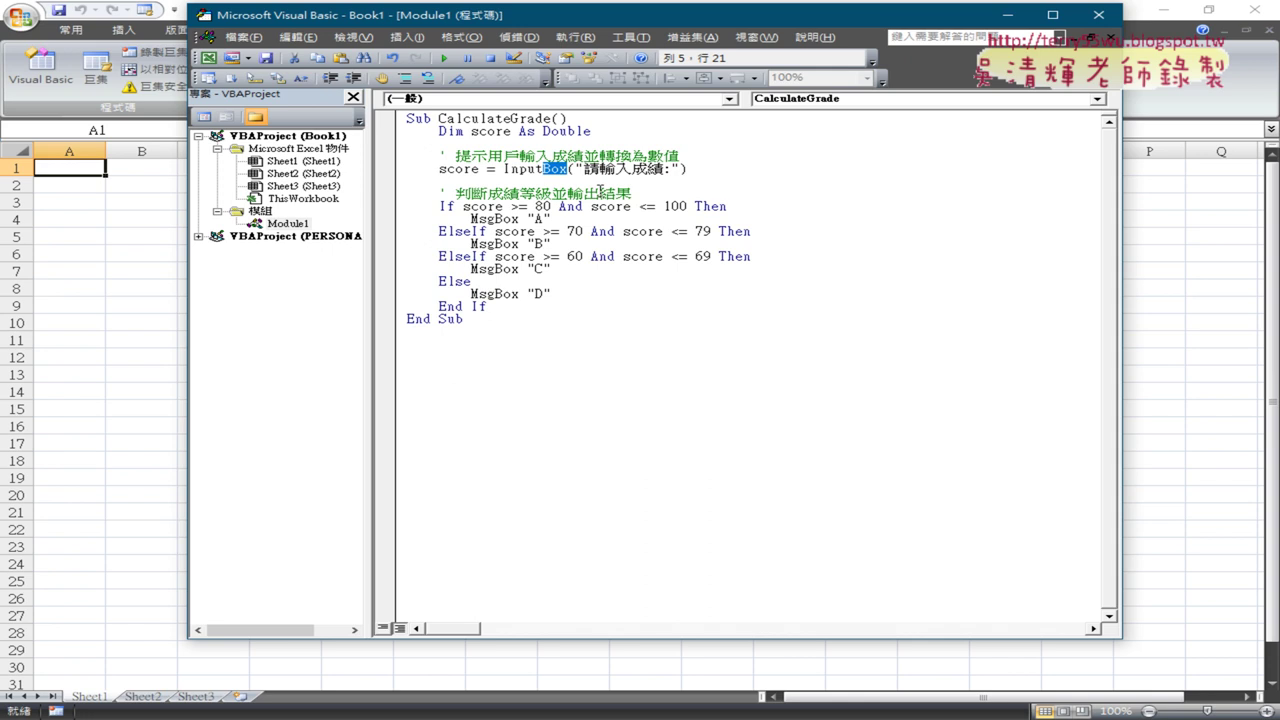
left_click_drag(439, 206, 456, 206)
left_click_drag(688, 206, 728, 206)
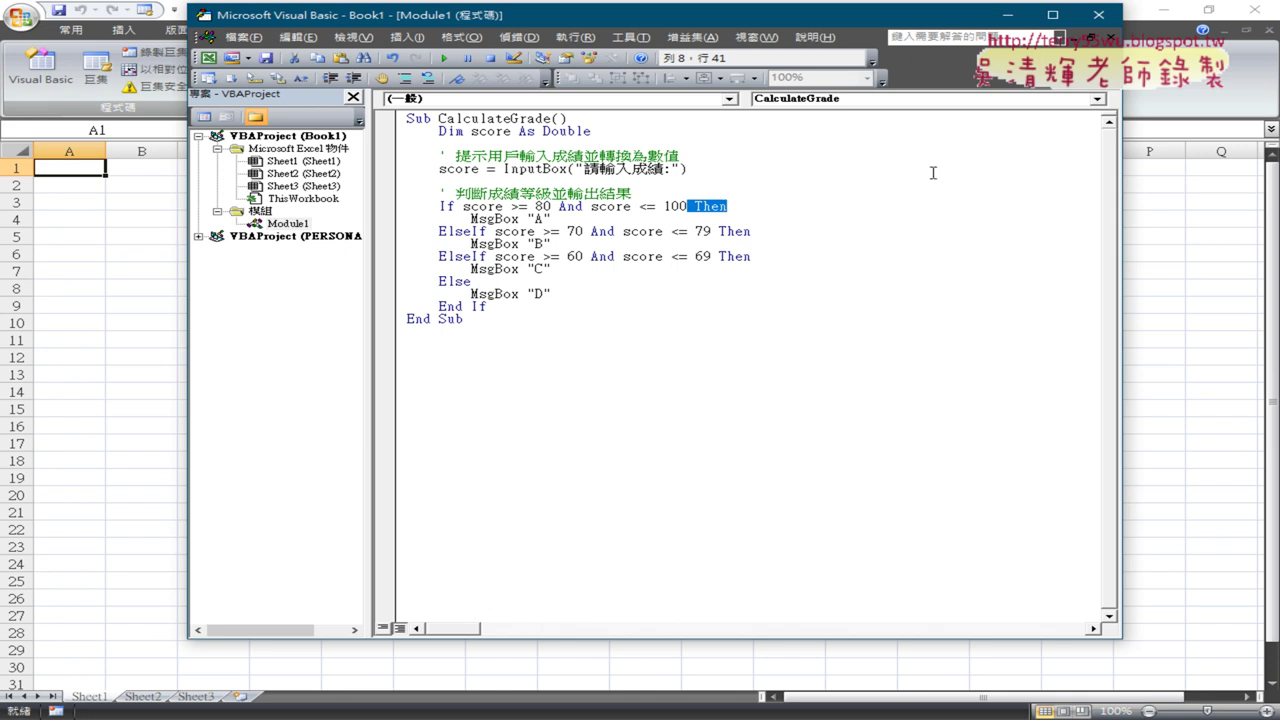
left_click_drag(463, 206, 694, 206)
left_click_drag(436, 231, 487, 231)
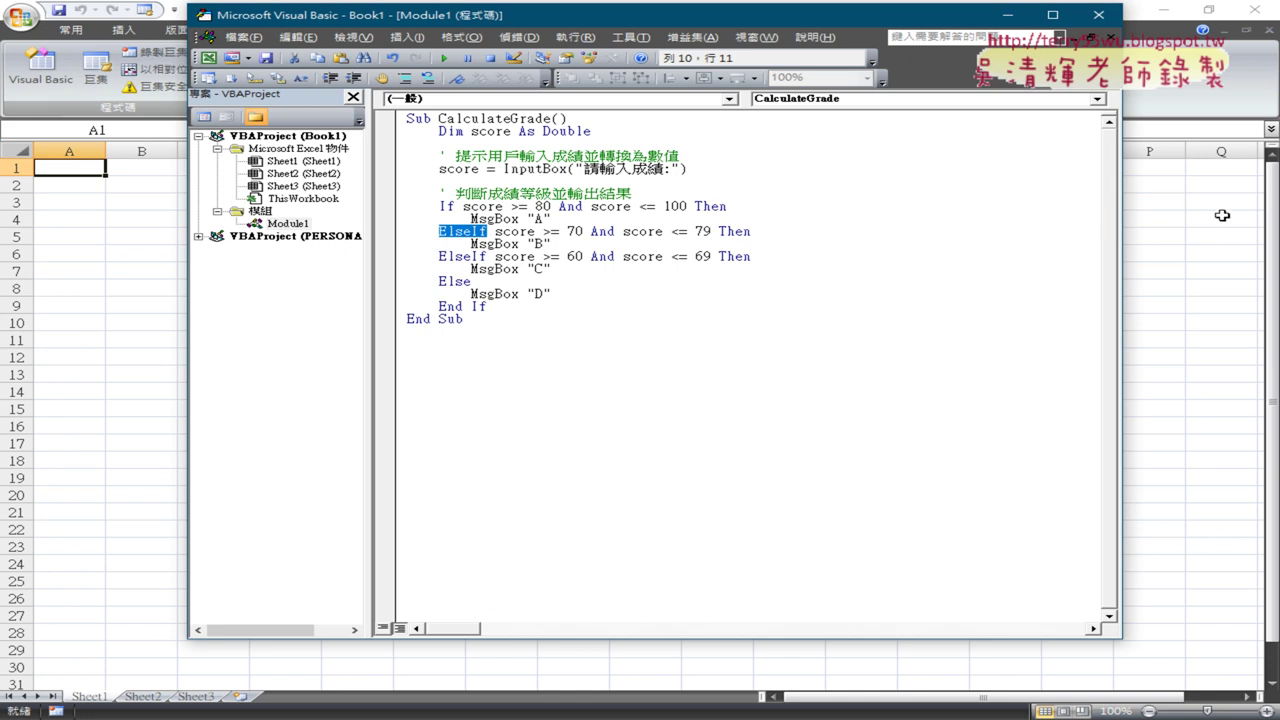
left_click(481, 305)
left_click_drag(481, 305, 438, 305)
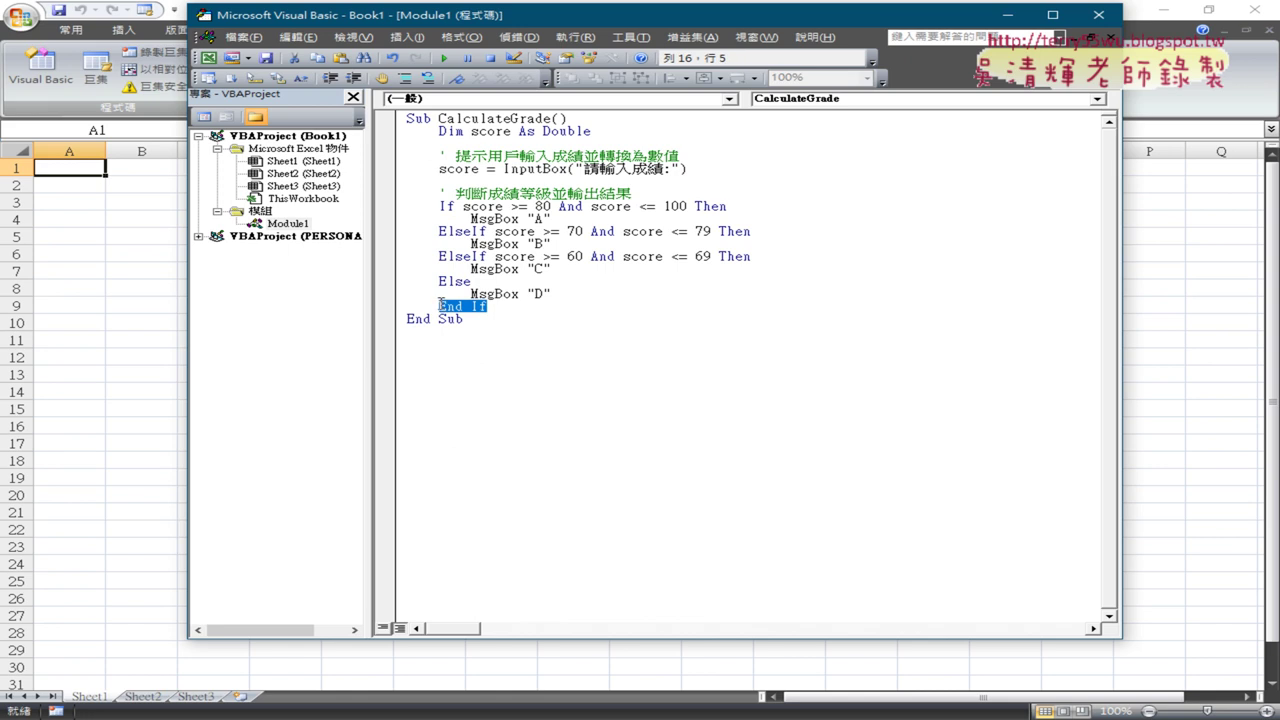
left_click(438, 305)
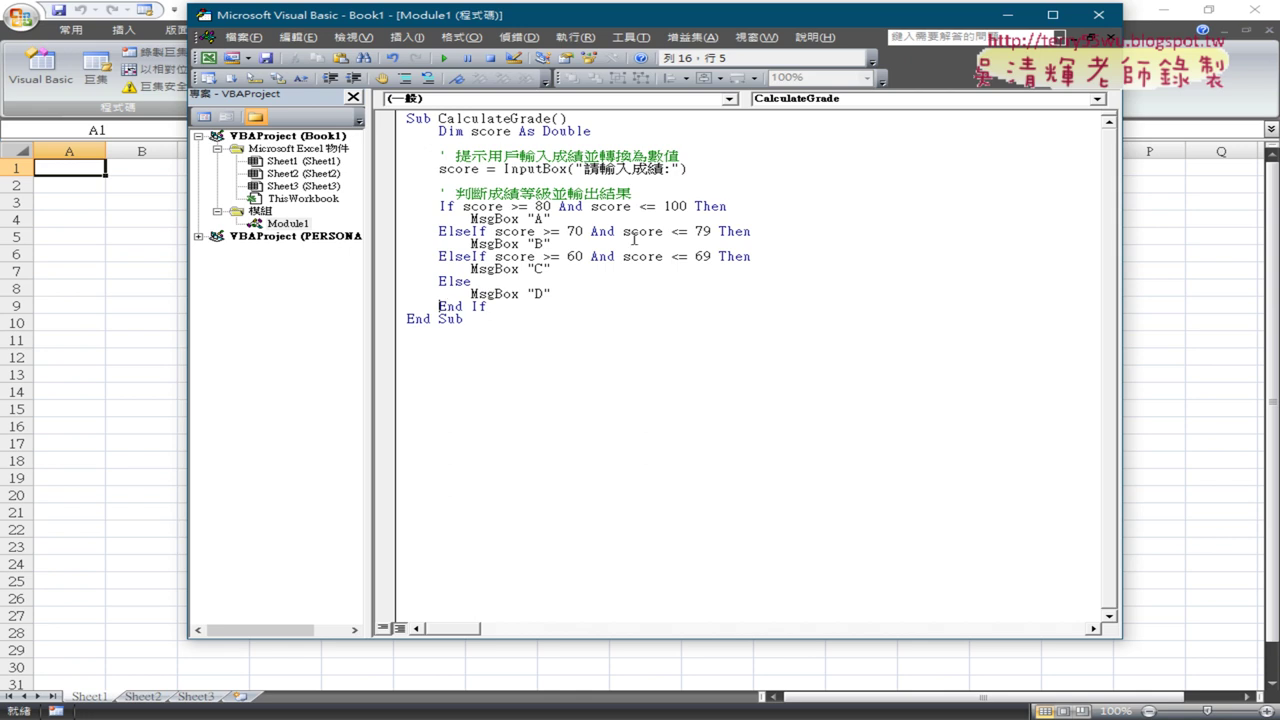
Switch to Chrome's ChatGPT conversation showing the converted VBA CalculateGrade macro
left_click(775, 697)
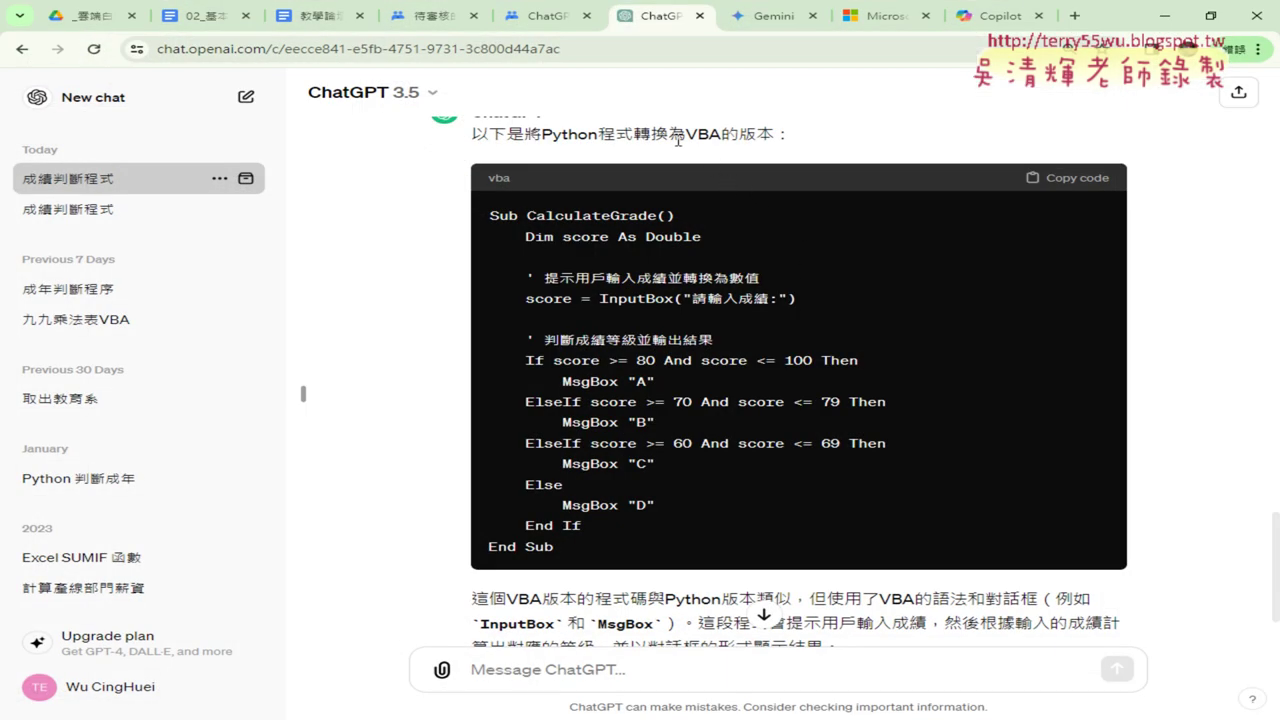
Scroll up to review the original Python grading program in ChatGPT
scroll(705, 166, "up", 2)
scroll(750, 190, "up", 2)
scroll(826, 199, "up", 2)
scroll(826, 199, "up", 3)
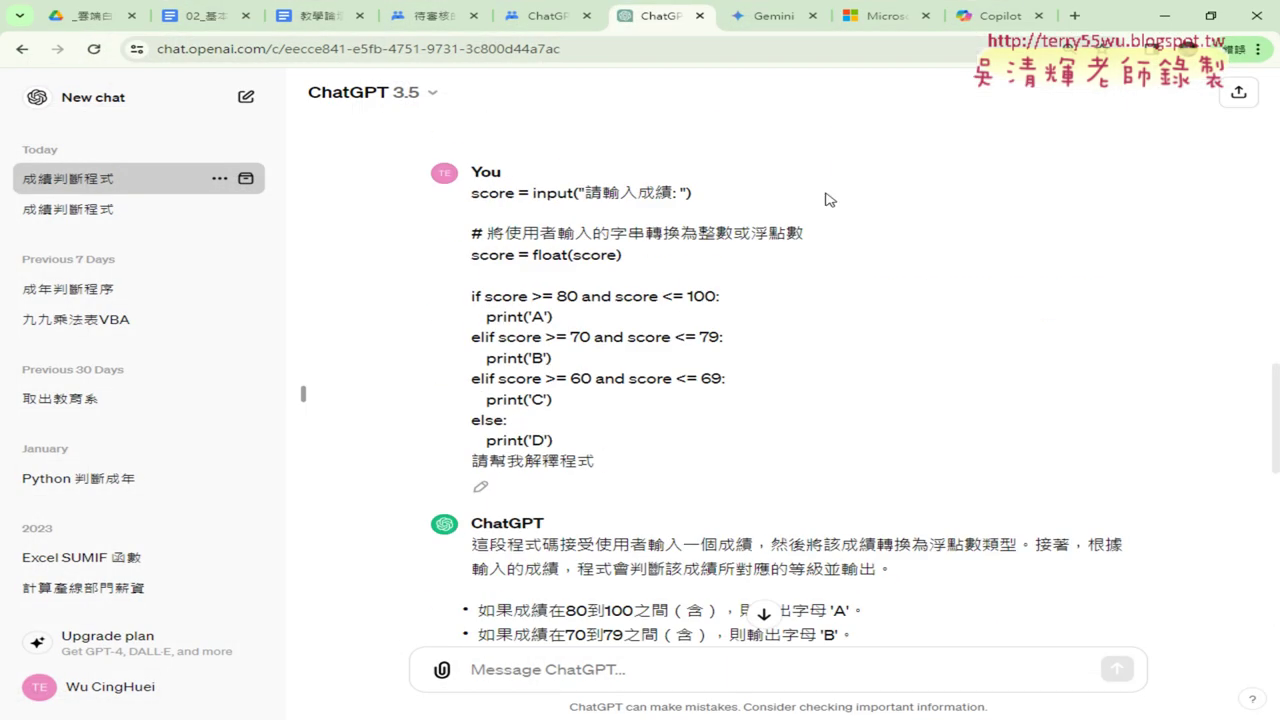
left_click_drag(600, 465, 470, 461)
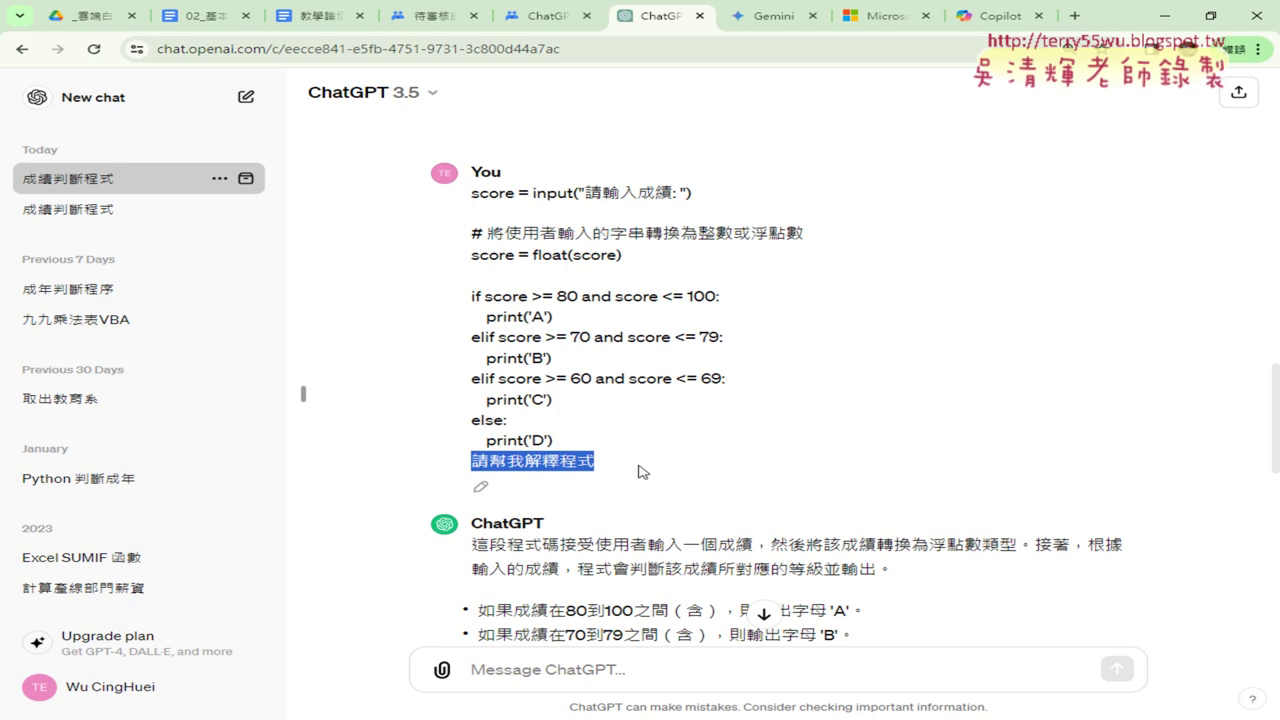
Select the prompt text 請幫我轉換為VBA for reuse
scroll(720, 420, "down", 2)
scroll(797, 378, "down", 4)
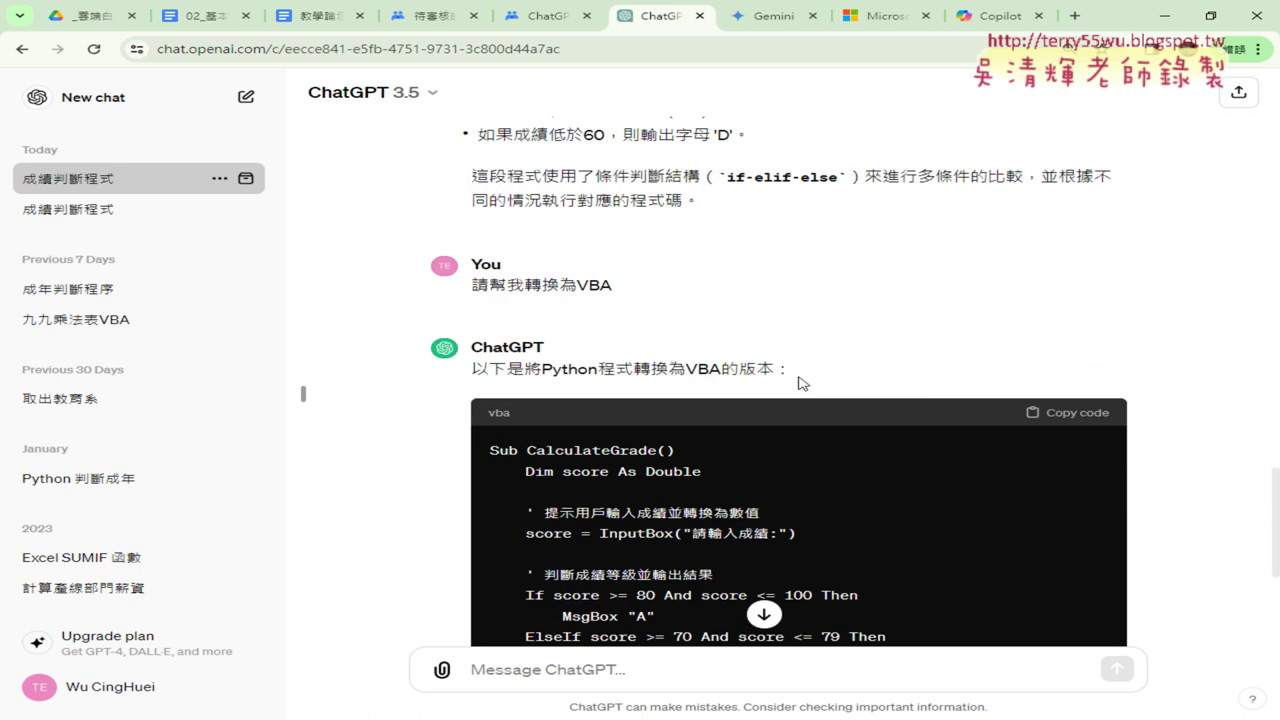
left_click_drag(614, 286, 472, 286)
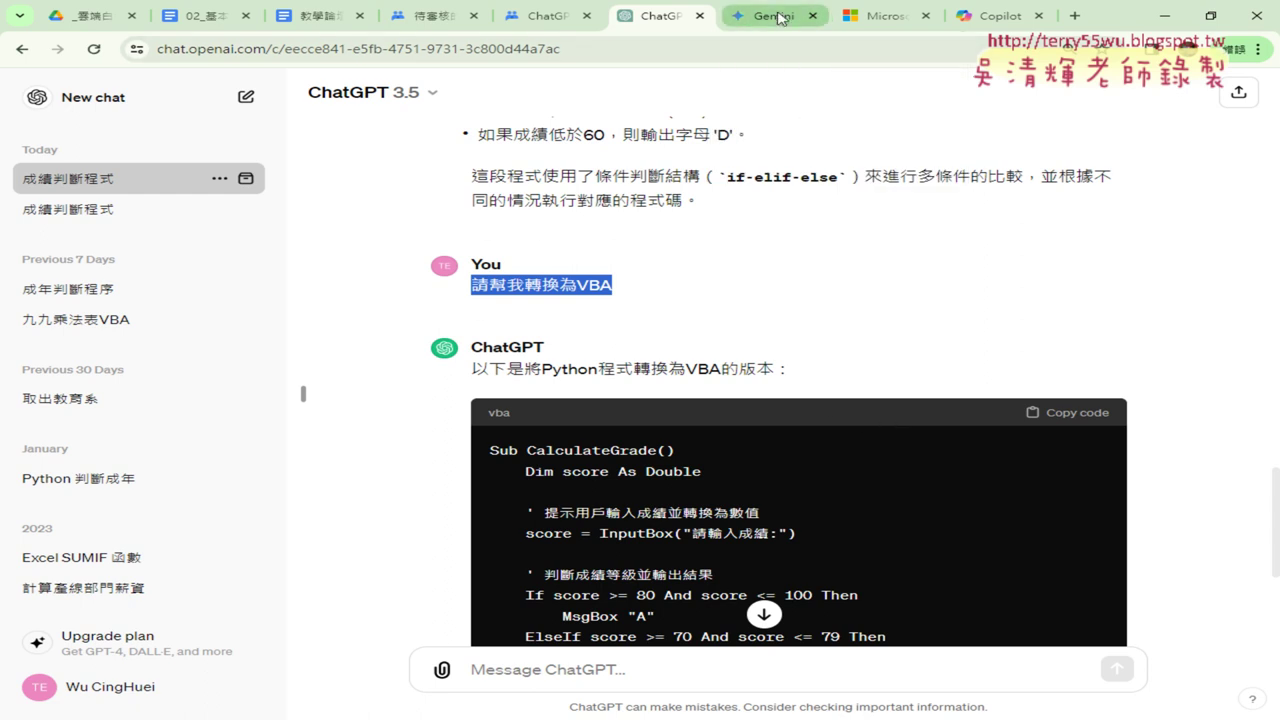
Check the Gemini conversation, then copy the 請幫我轉換為VBA request from ChatGPT
left_click(778, 18)
scroll(766, 366, "down", 2)
scroll(760, 400, "down", 2)
scroll(740, 480, "down", 3)
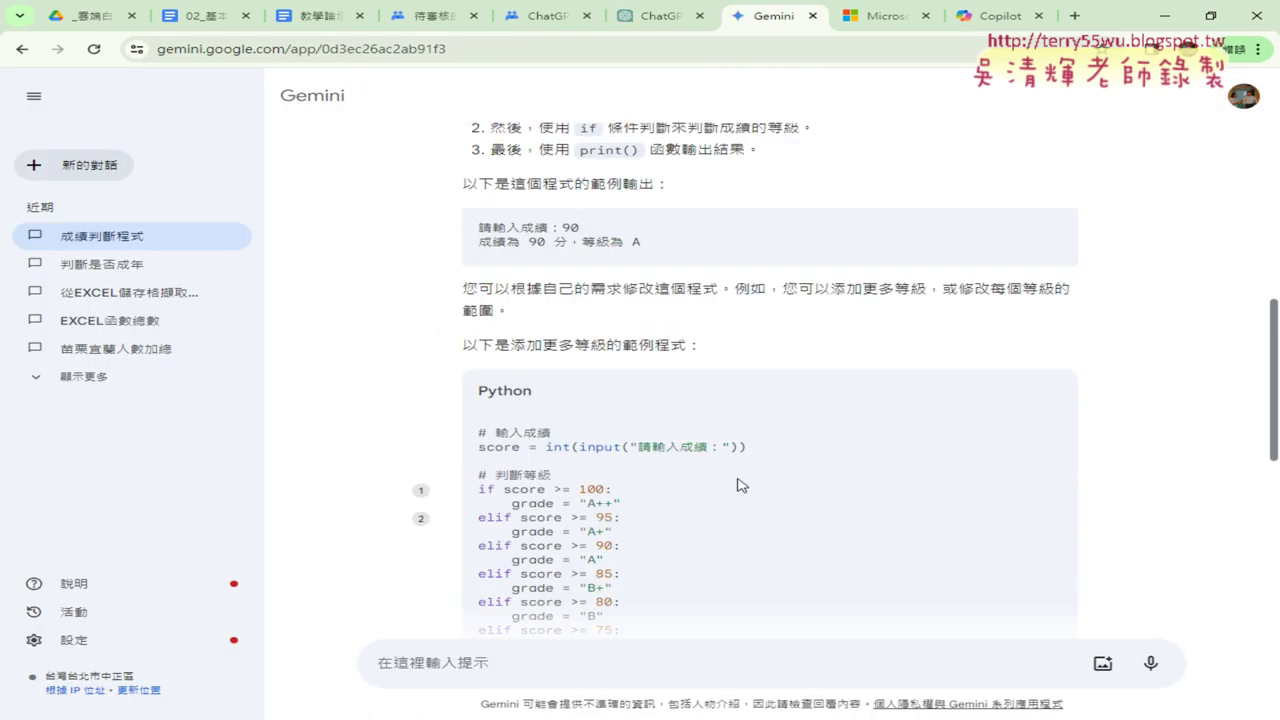
scroll(740, 485, "down", 2)
scroll(748, 463, "down", 3)
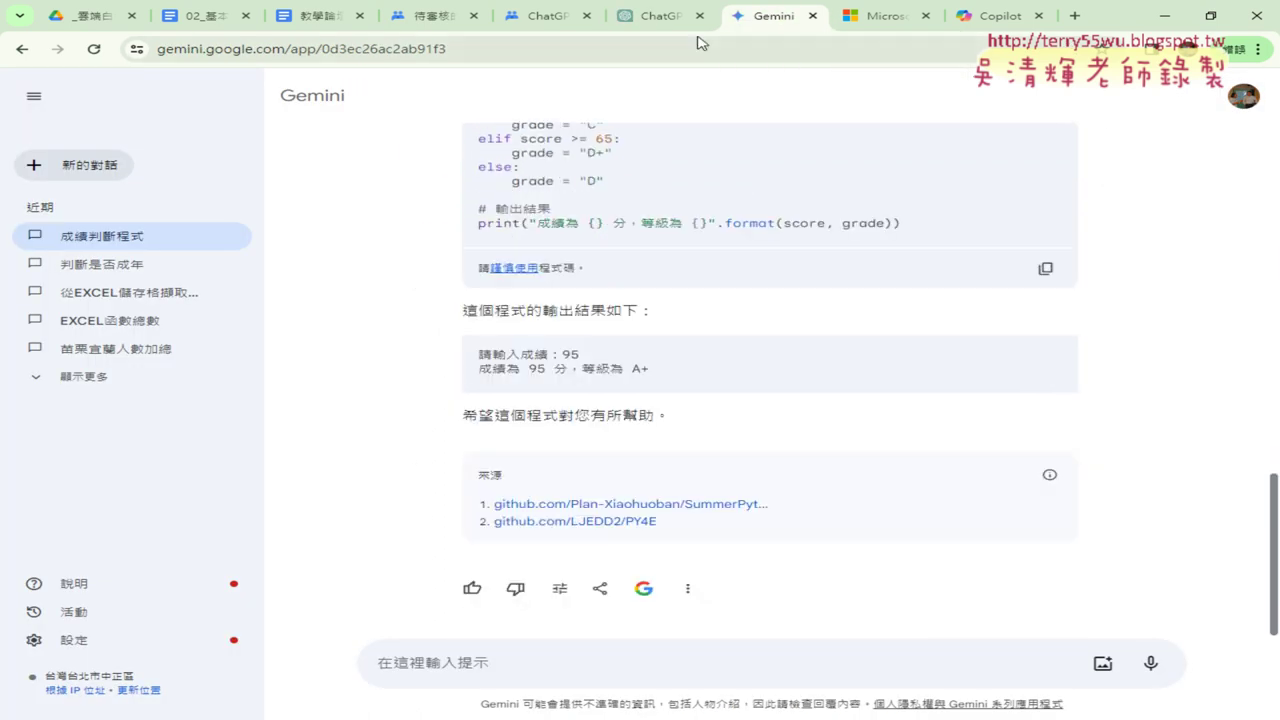
left_click(665, 16)
right_click(615, 294)
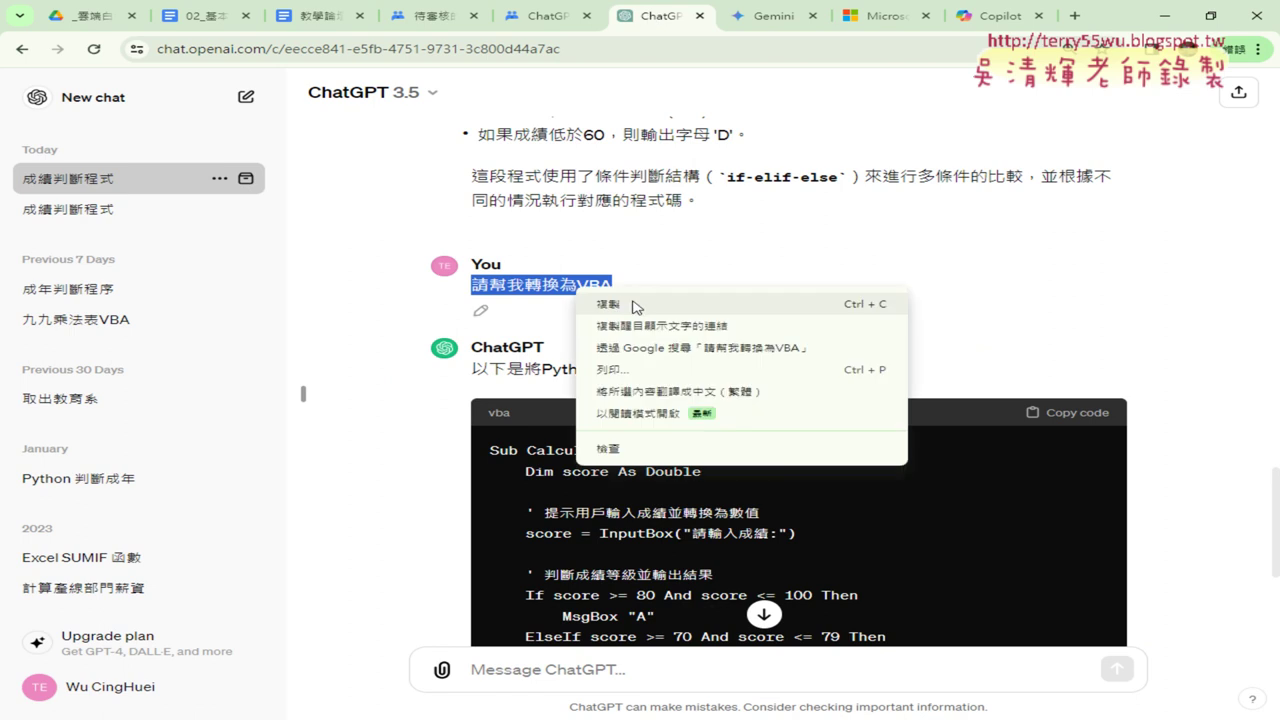
left_click(608, 304)
Paste the 請幫我轉換為VBA request into Gemini's prompt box and send it
left_click(773, 16)
left_click(477, 665)
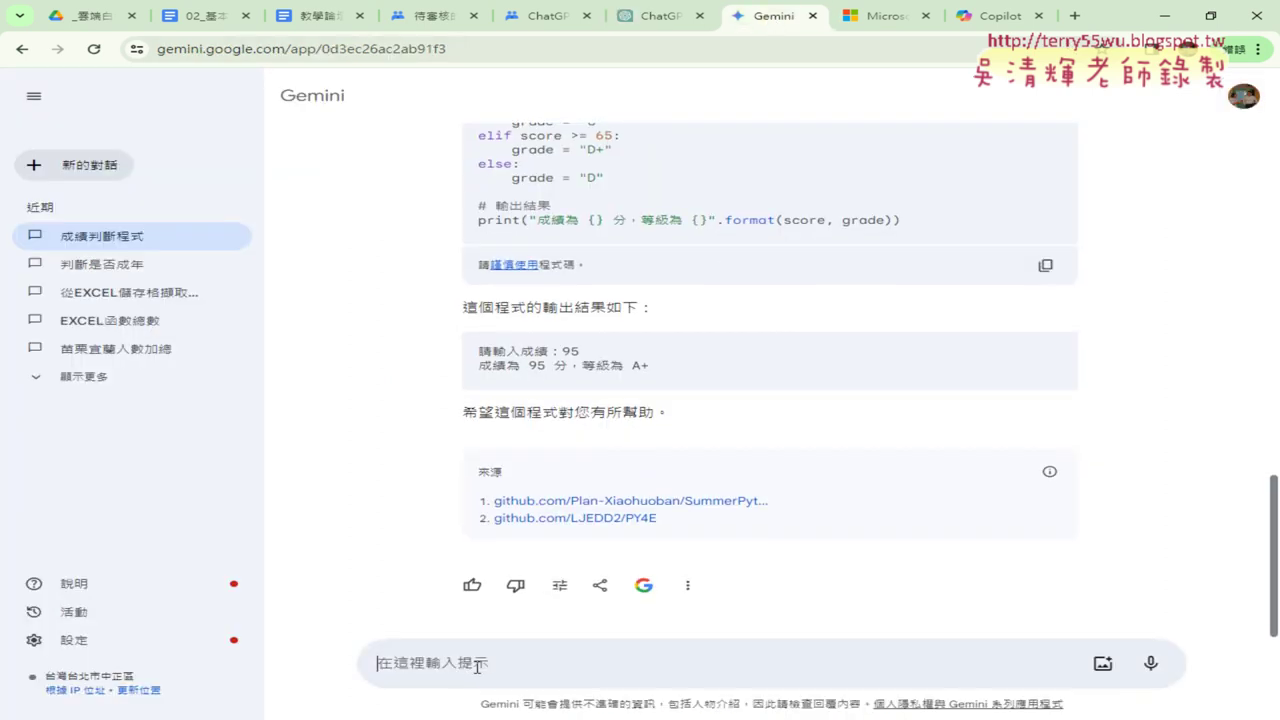
key("ctrl+v")
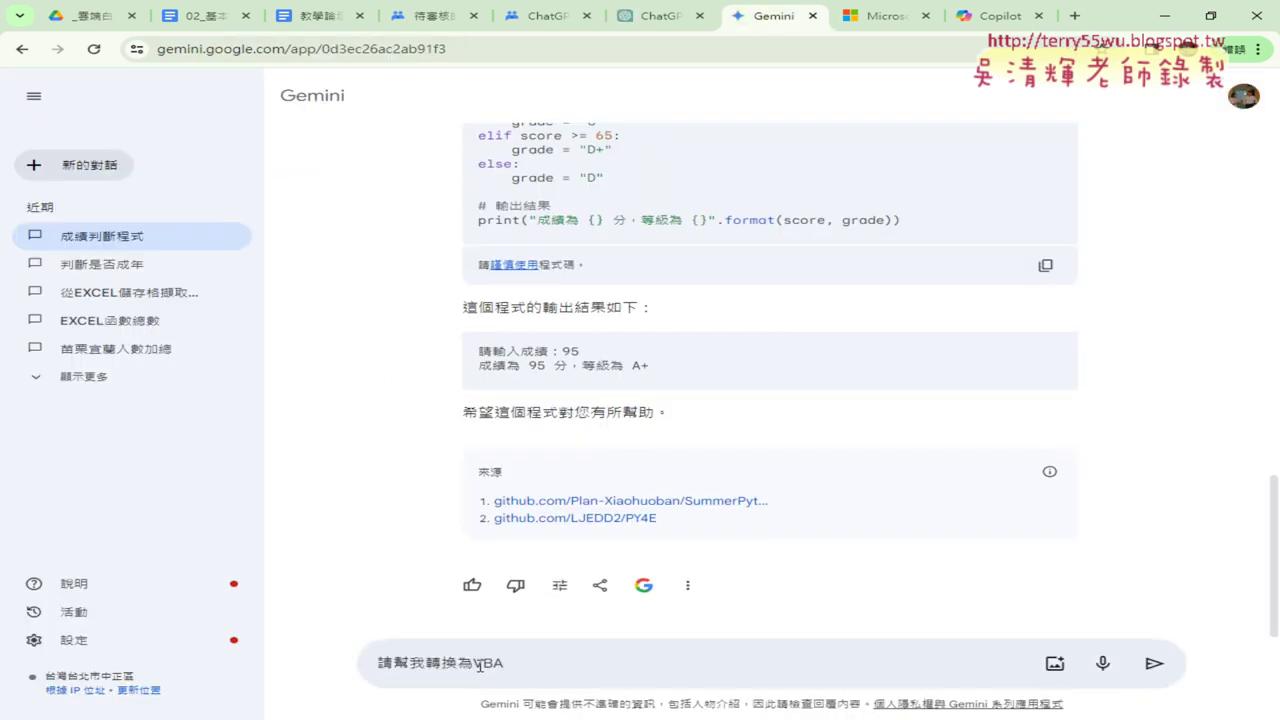
key("Return")
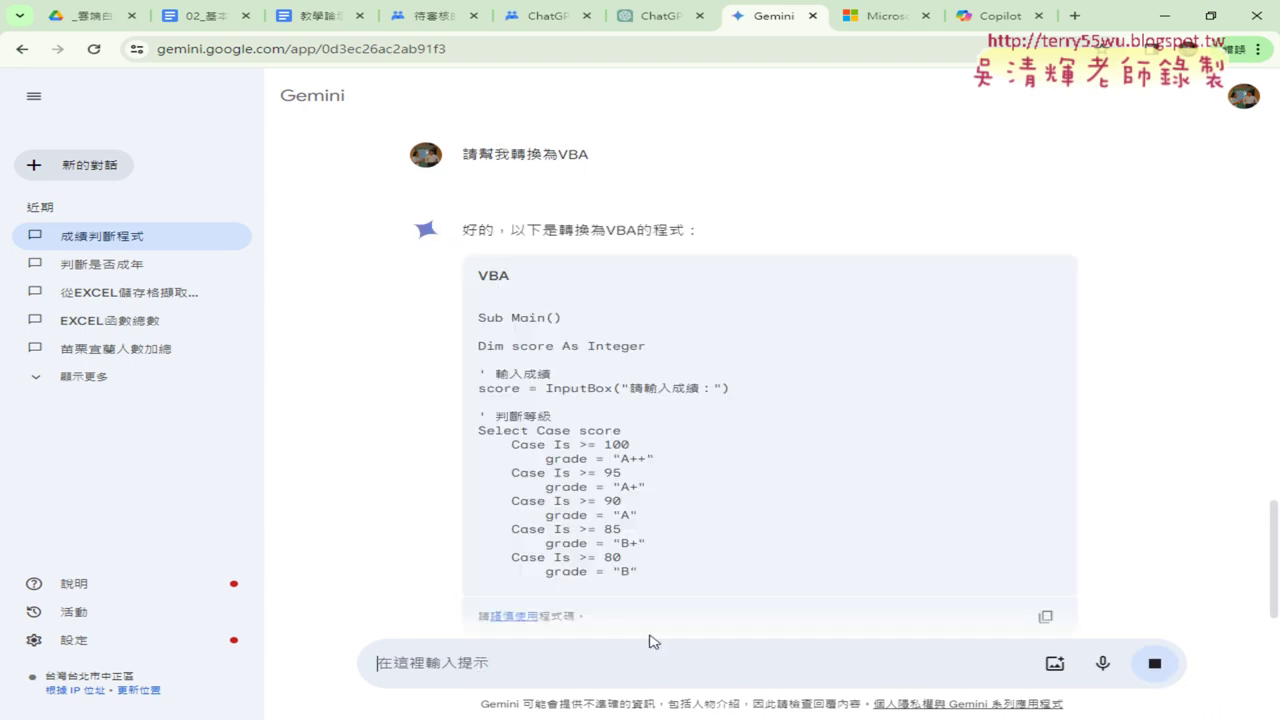
Review Gemini's Select Case VBA reply, highlighting InputBox, MsgBox and the Python-flow note
scroll(660, 408, "down", 1)
scroll(660, 408, "down", 2)
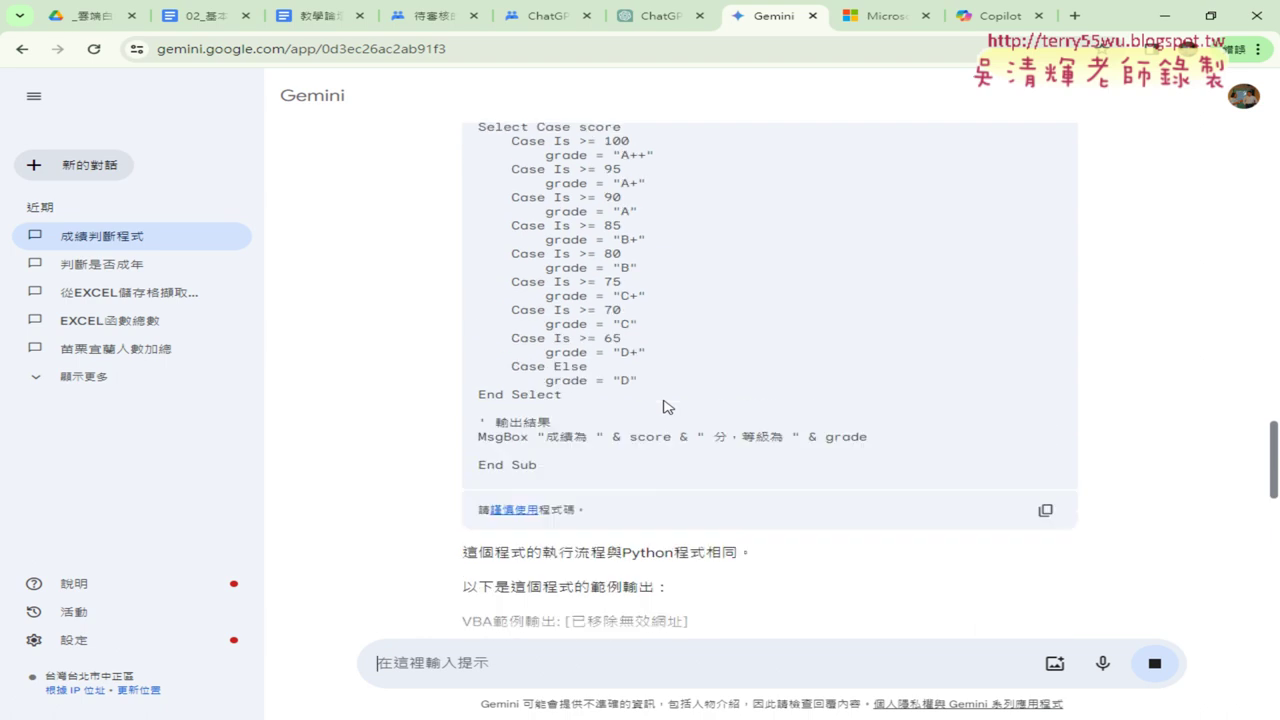
scroll(668, 406, "up", 1)
scroll(670, 406, "up", 2)
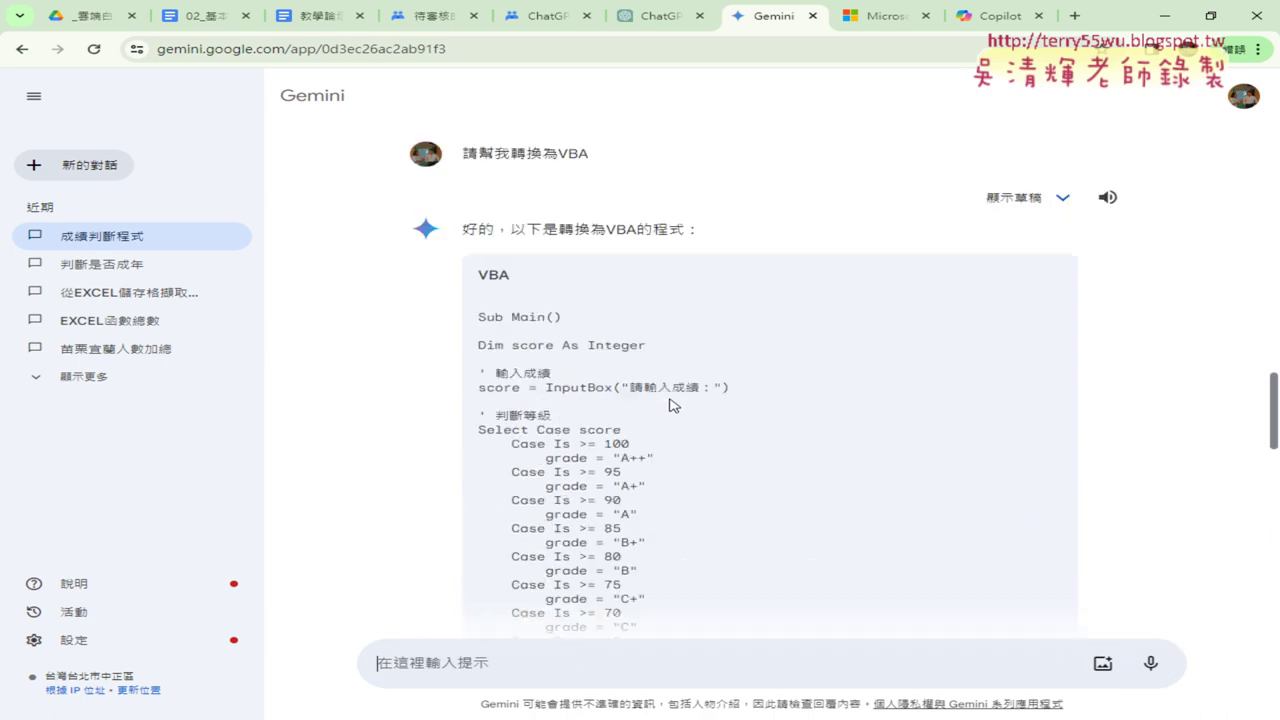
scroll(670, 405, "down", 2)
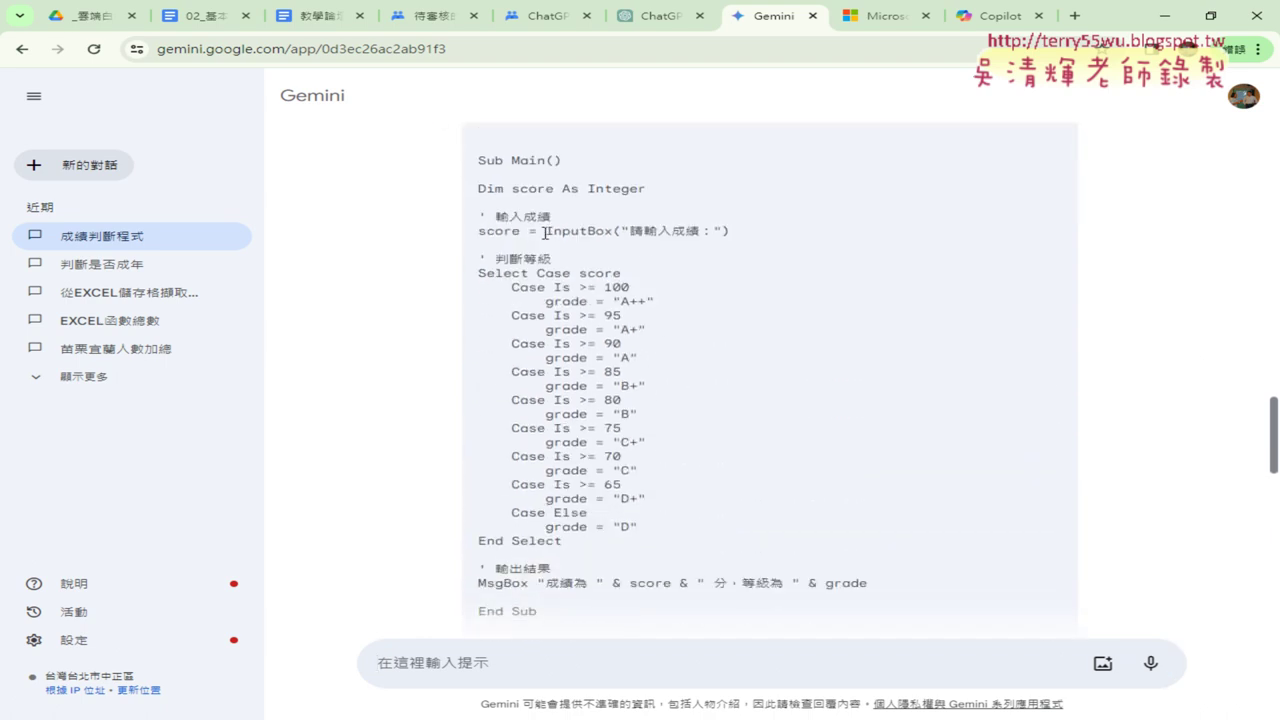
left_click_drag(545, 232, 614, 232)
scroll(630, 260, "down", 2)
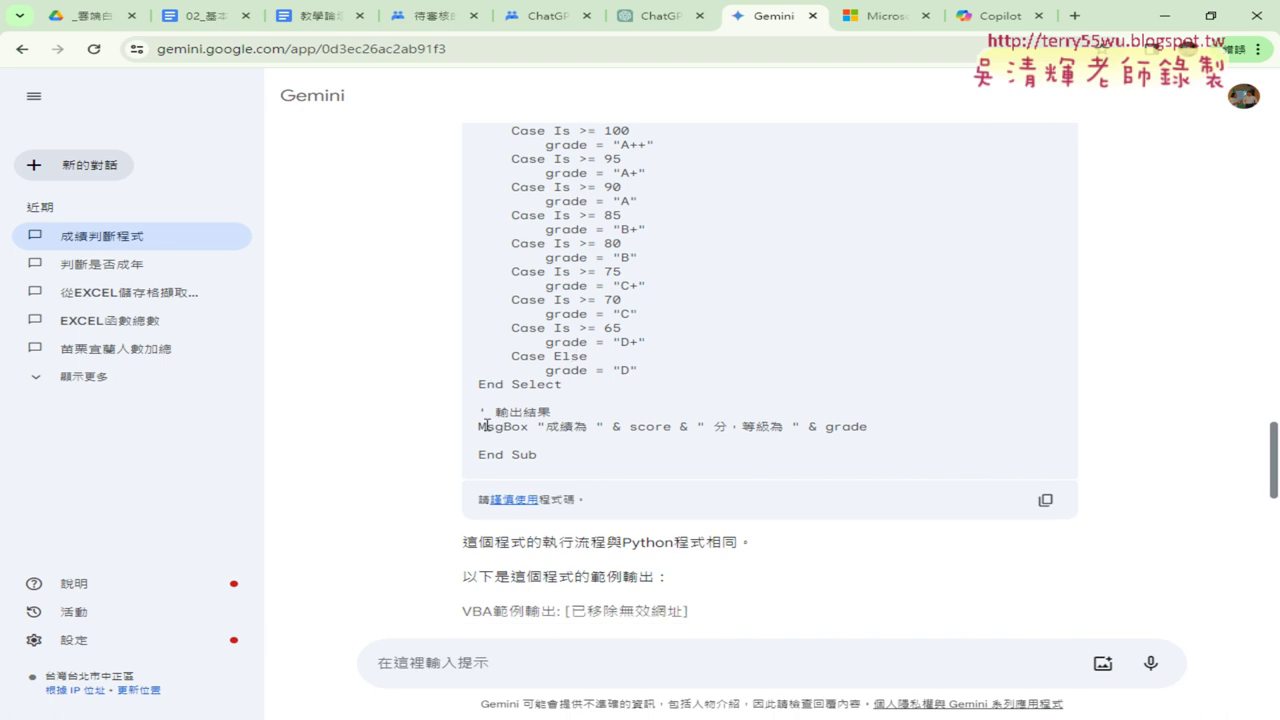
left_click_drag(478, 426, 530, 426)
scroll(660, 416, "down", 4)
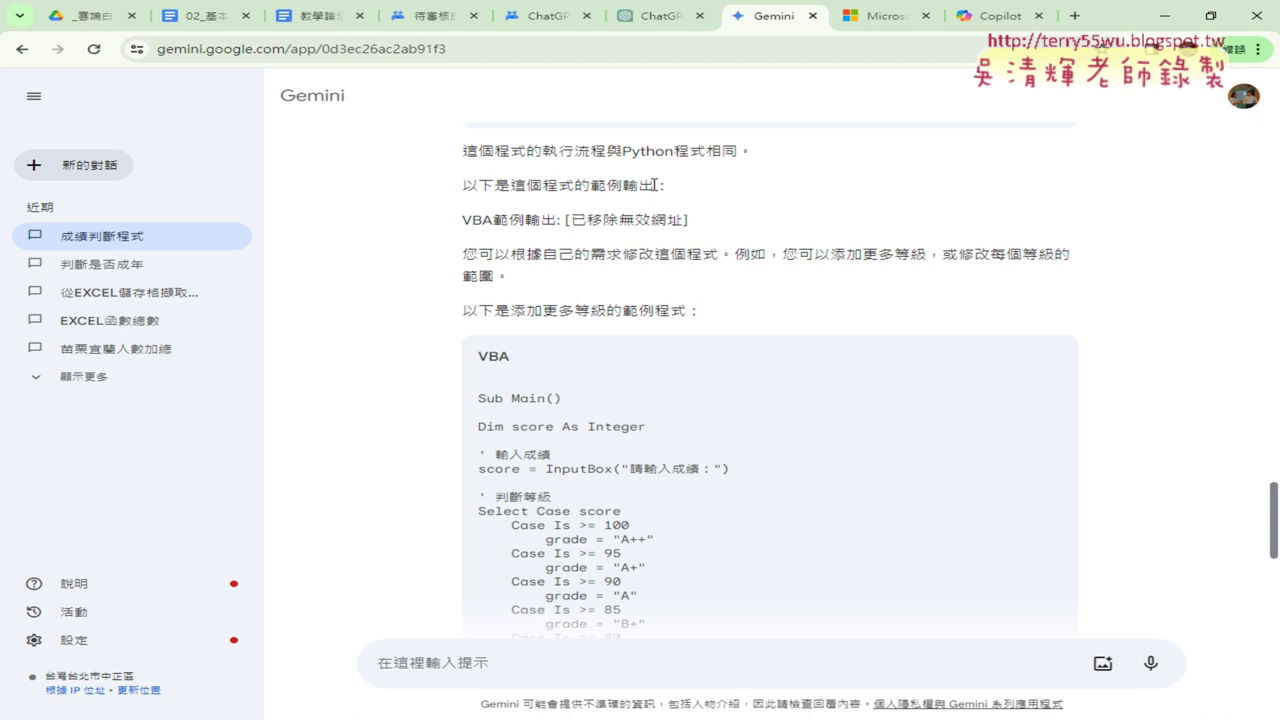
left_click_drag(478, 151, 705, 151)
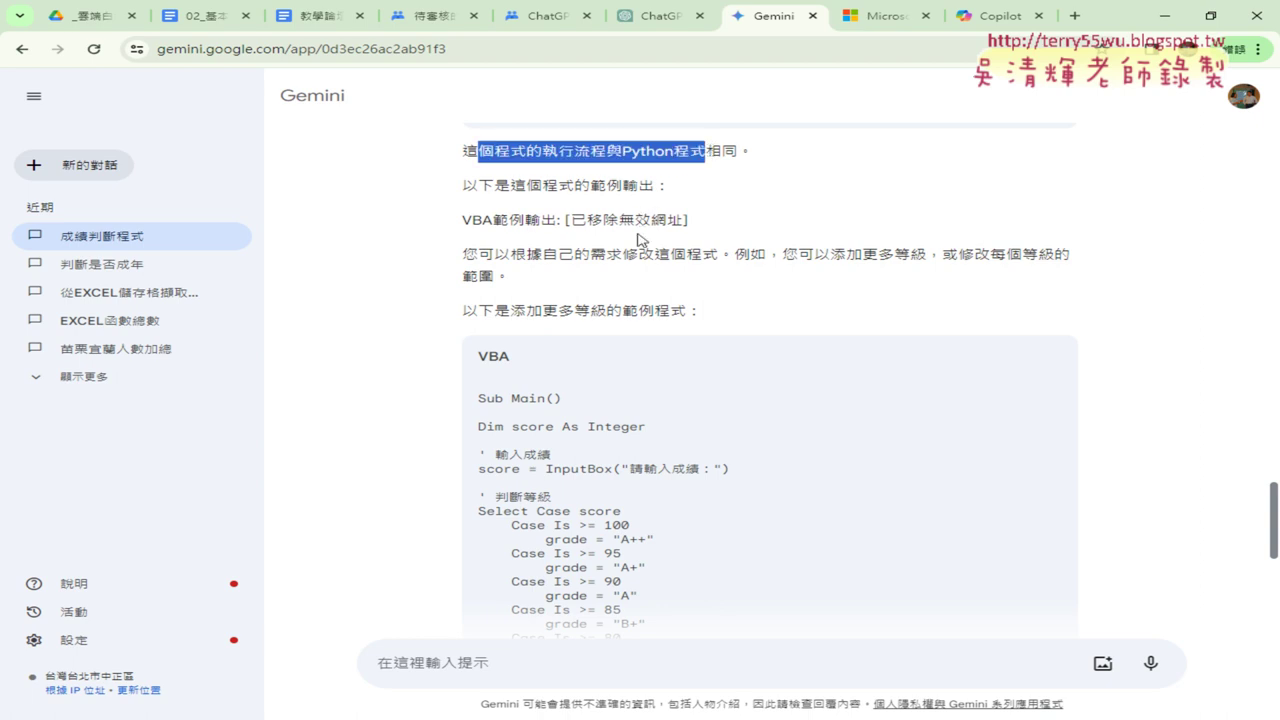
scroll(726, 326, "down", 5)
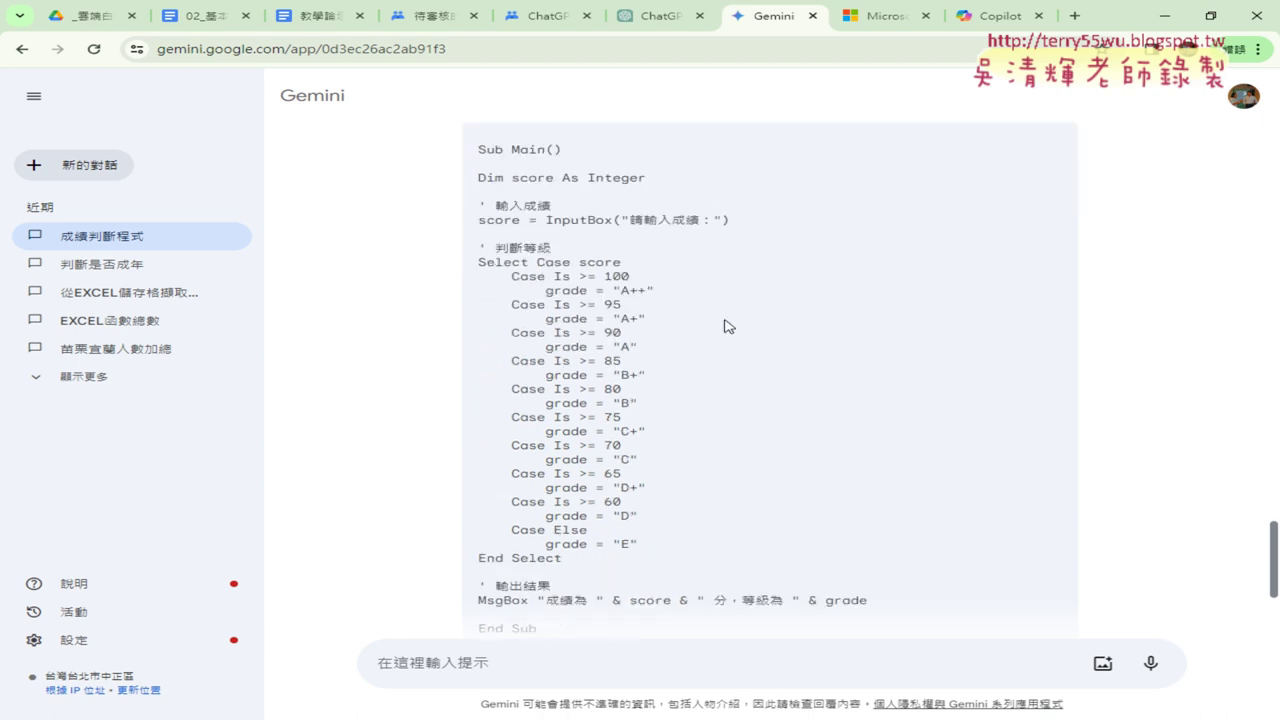